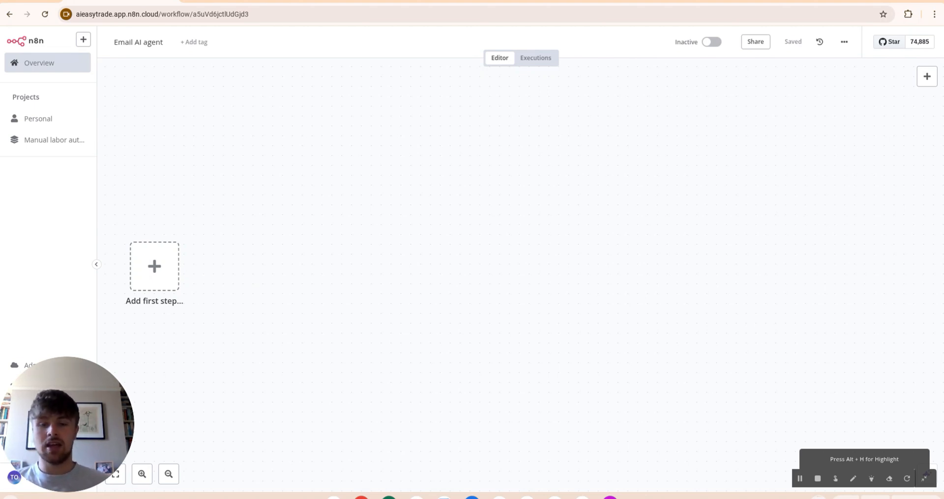
Step: Add a Telegram 'On message' trigger using the 'Email assistant demo' credential
{"action": "key", "text": "Tab"}
{"action": "type", "text": "tele"}
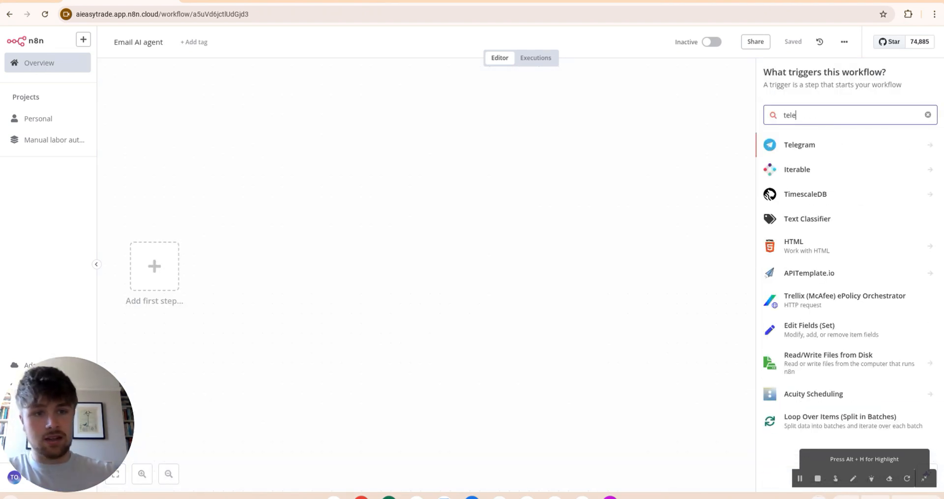
{"action": "left_click", "coordinate": [807, 144]}
{"action": "left_click", "coordinate": [796, 236]}
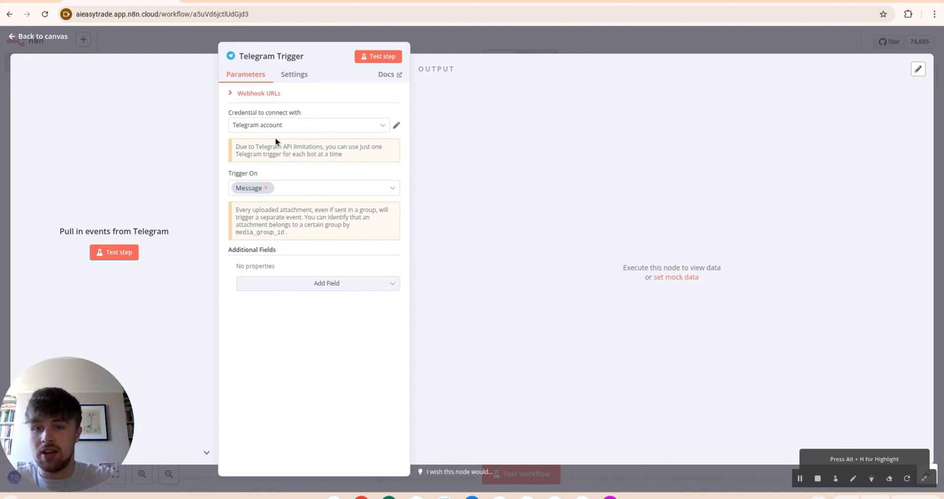
{"action": "left_click", "coordinate": [290, 129]}
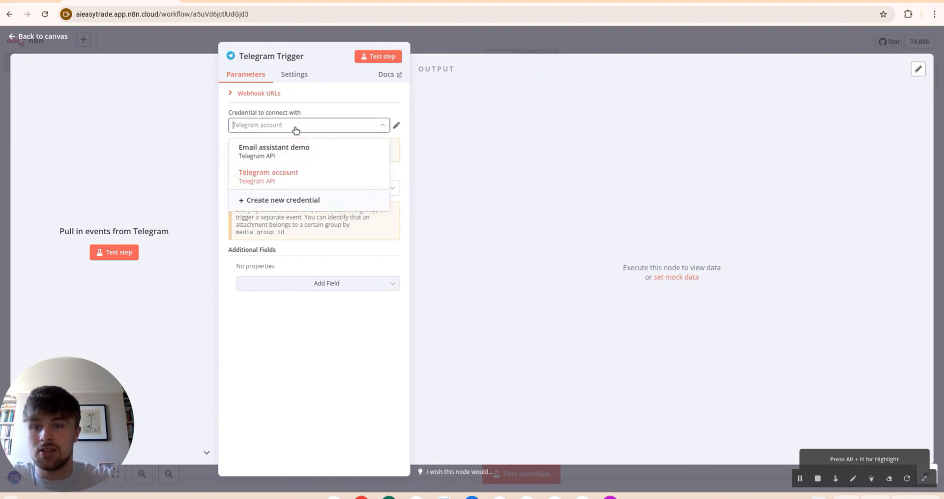
{"action": "left_click", "coordinate": [292, 154]}
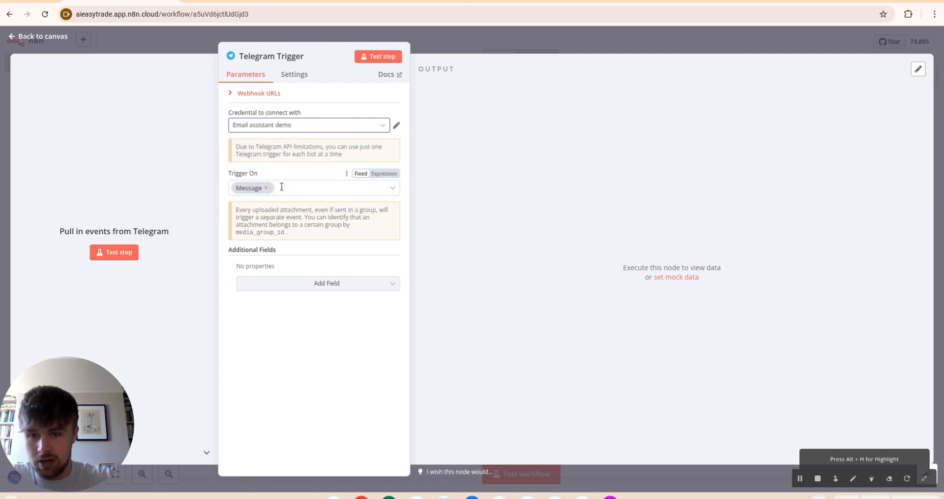
{"action": "left_click", "coordinate": [249, 33]}
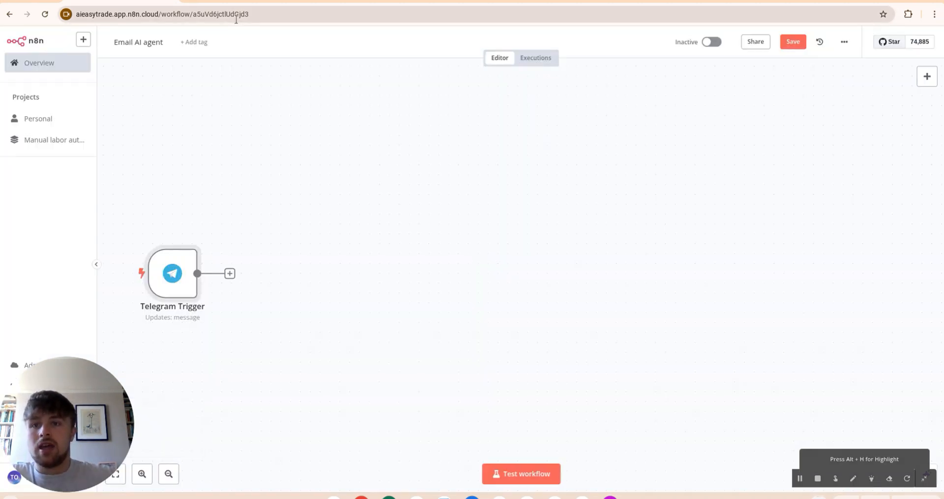
Step: Check the Telegram Web chat, then begin adding a step after the Telegram Trigger
{"action": "left_click", "coordinate": [257, 2]}
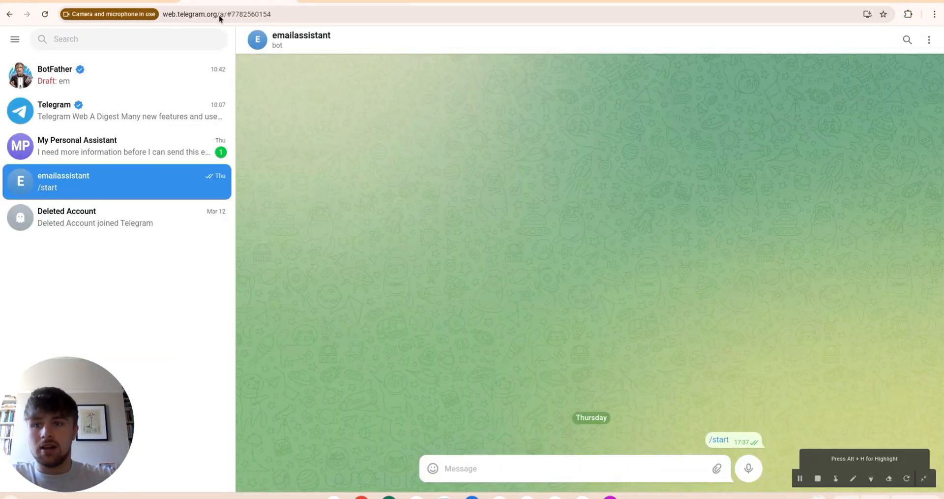
{"action": "left_click", "coordinate": [139, 2]}
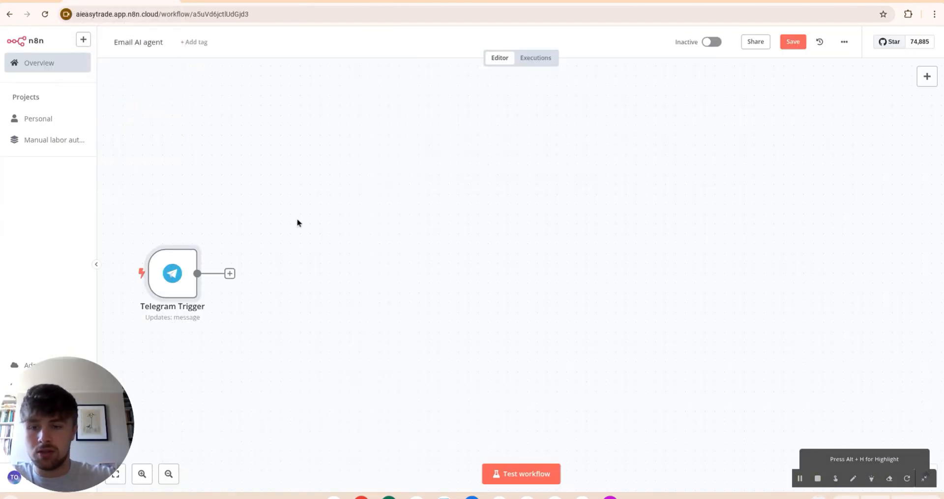
{"action": "left_click", "coordinate": [230, 274]}
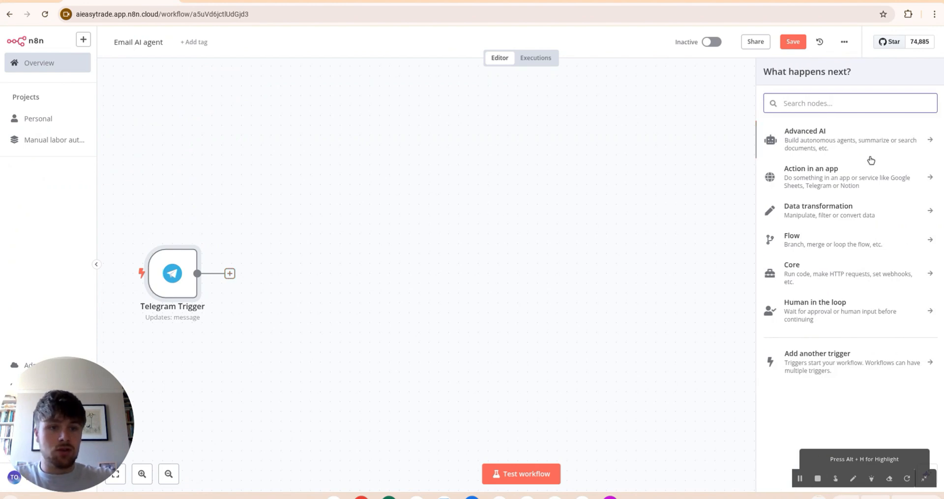
Step: Add an AI Agent from Advanced AI after the Telegram Trigger
{"action": "left_click", "coordinate": [856, 147]}
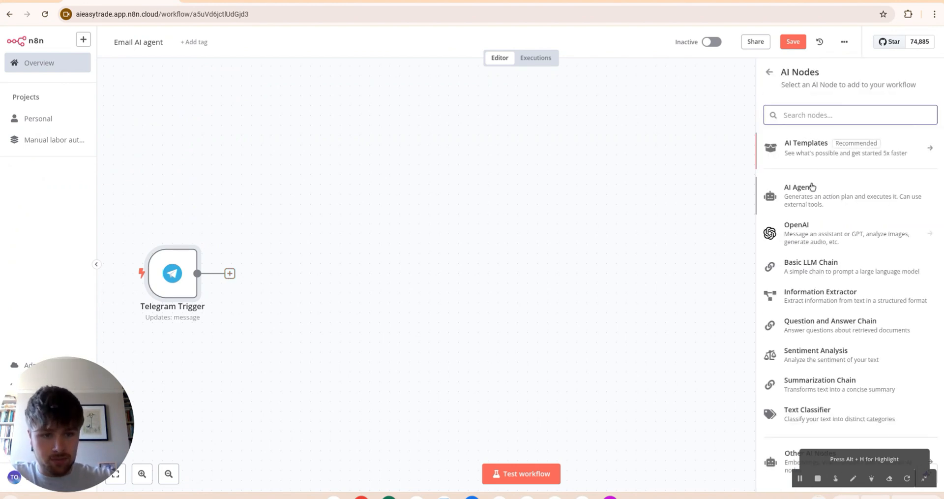
{"action": "left_click", "coordinate": [811, 198]}
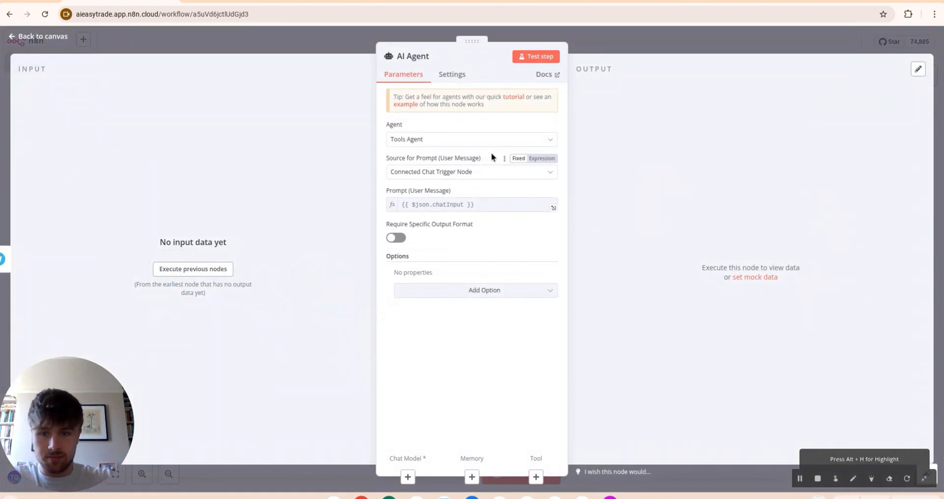
{"action": "left_click", "coordinate": [625, 46]}
{"action": "scroll", "coordinate": [510, 194], "scroll_direction": "right", "scroll_amount": 2}
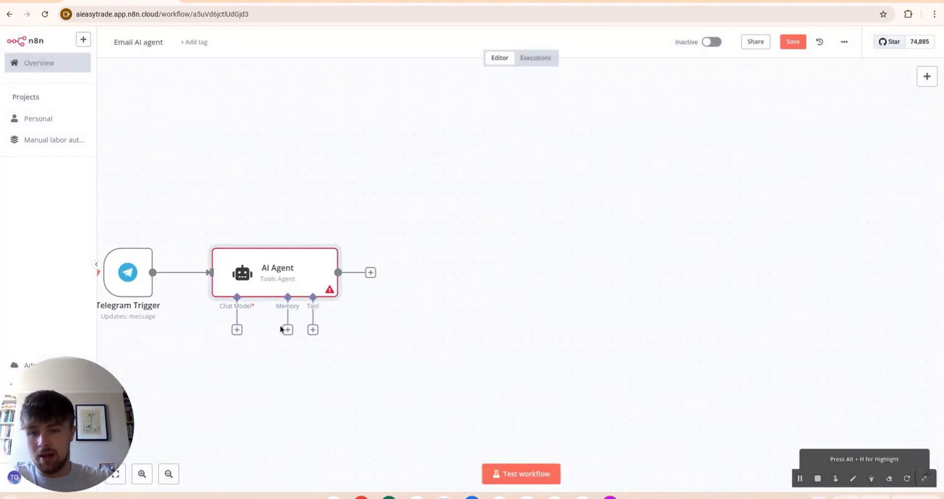
Step: Attach an OpenAI Chat Model on gpt-4o-mini to the AI Agent and place it underneath
{"action": "left_click", "coordinate": [237, 330]}
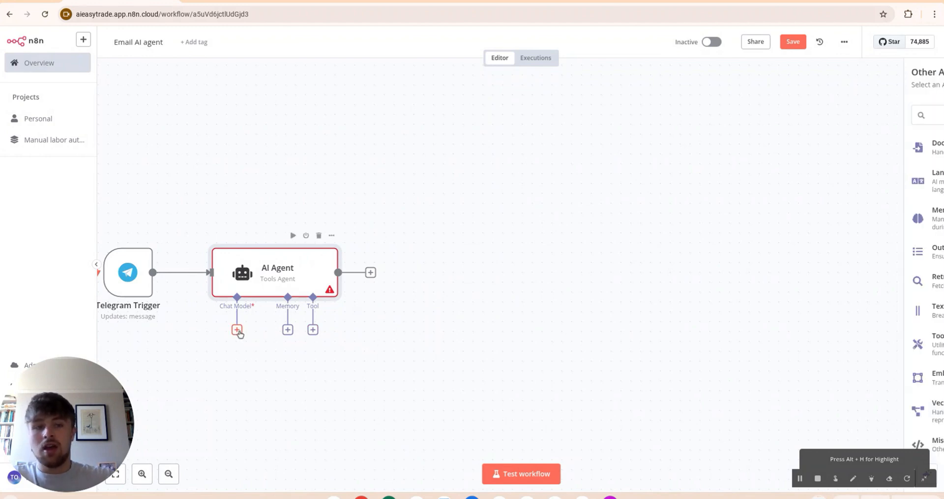
{"action": "type", "text": "ope"}
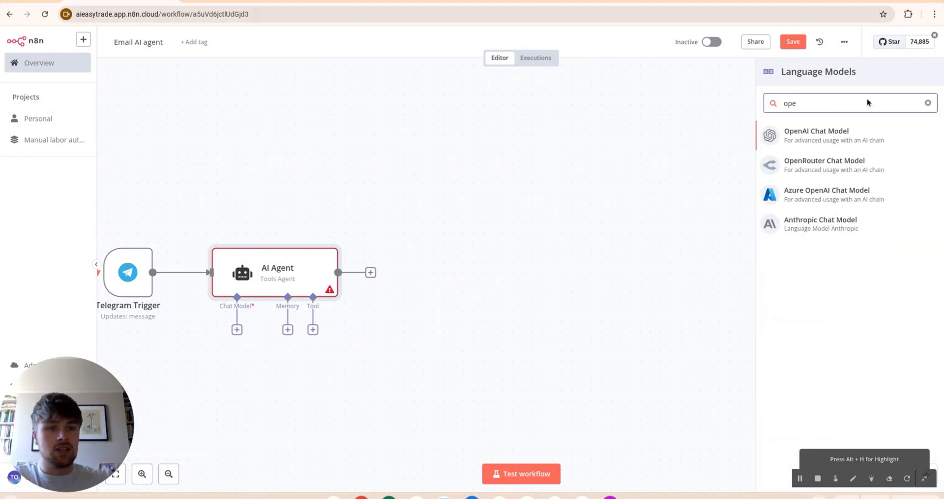
{"action": "left_click", "coordinate": [828, 144]}
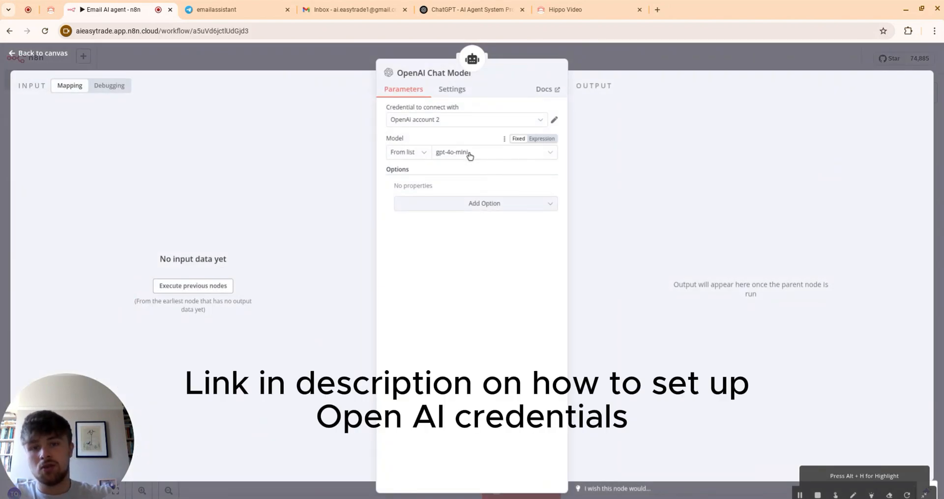
{"action": "left_click", "coordinate": [645, 67]}
{"action": "scroll", "coordinate": [302, 409], "scroll_direction": "right", "scroll_amount": 1}
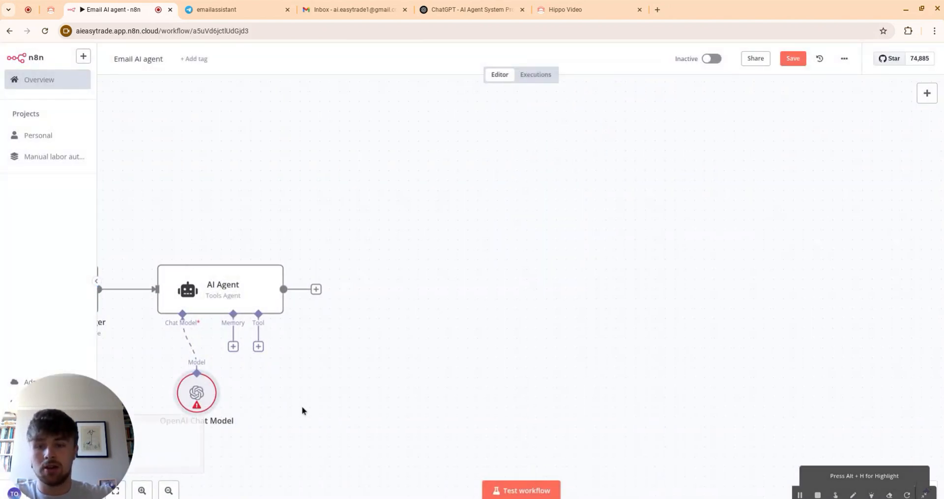
{"action": "scroll", "coordinate": [302, 409], "scroll_direction": "left", "scroll_amount": 4}
{"action": "left_click_drag", "start_coordinate": [415, 394], "coordinate": [347, 394]}
Step: Attach a Window Buffer Memory with context window length 5 to the AI Agent
{"action": "left_click", "coordinate": [435, 330]}
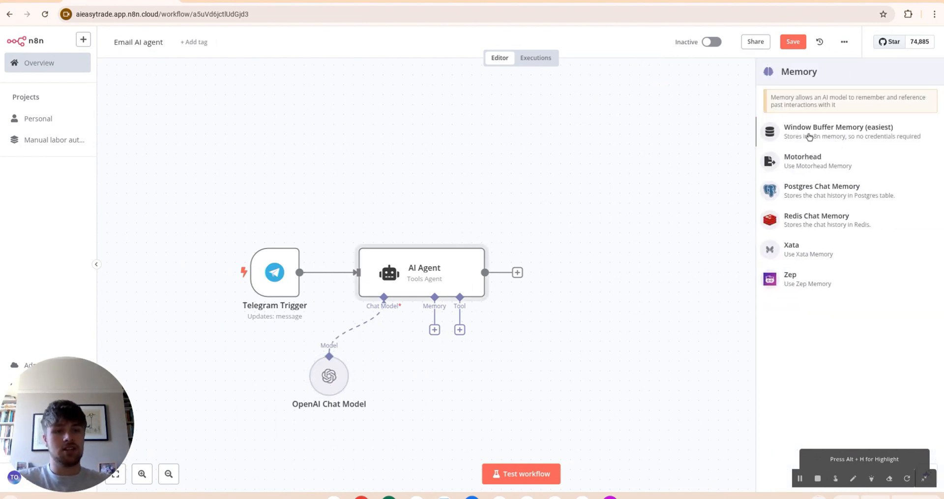
{"action": "left_click", "coordinate": [849, 138]}
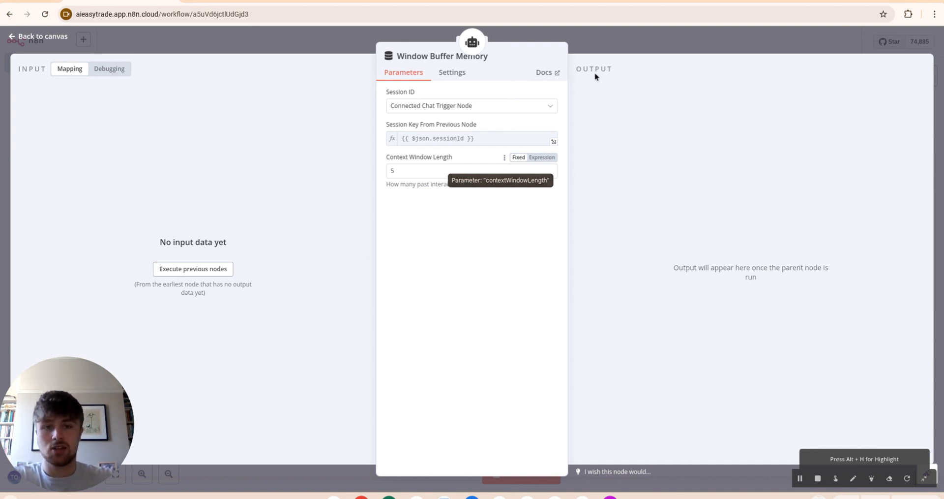
{"action": "left_click", "coordinate": [628, 43]}
{"action": "left_click_drag", "start_coordinate": [408, 396], "coordinate": [387, 396]}
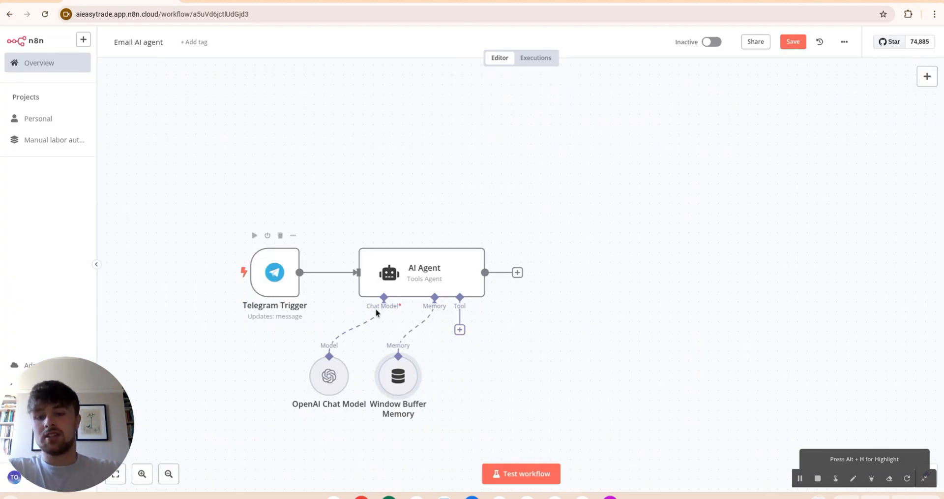
{"action": "scroll", "coordinate": [433, 319], "scroll_direction": "left", "scroll_amount": 1}
{"action": "scroll", "coordinate": [432, 319], "scroll_direction": "right", "scroll_amount": 2}
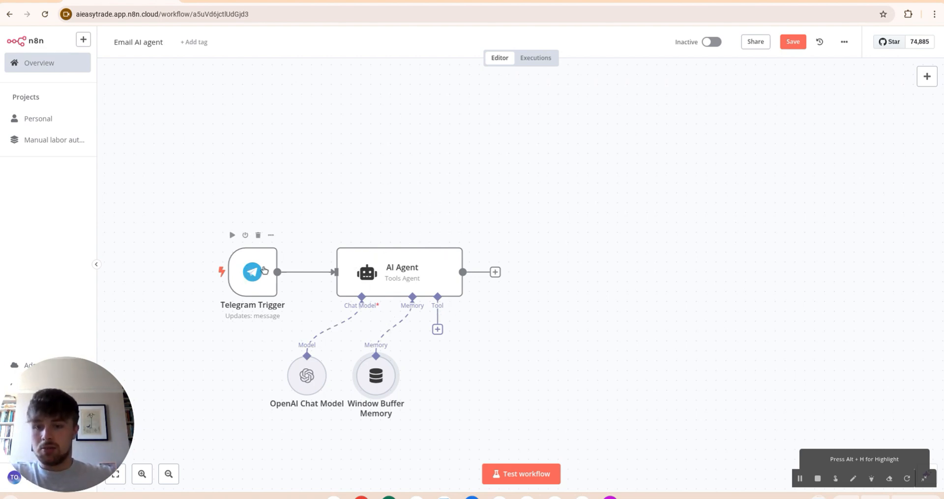
Step: Send the message 'test' to the emailassistant bot in Telegram Web
{"action": "left_click", "coordinate": [226, 2]}
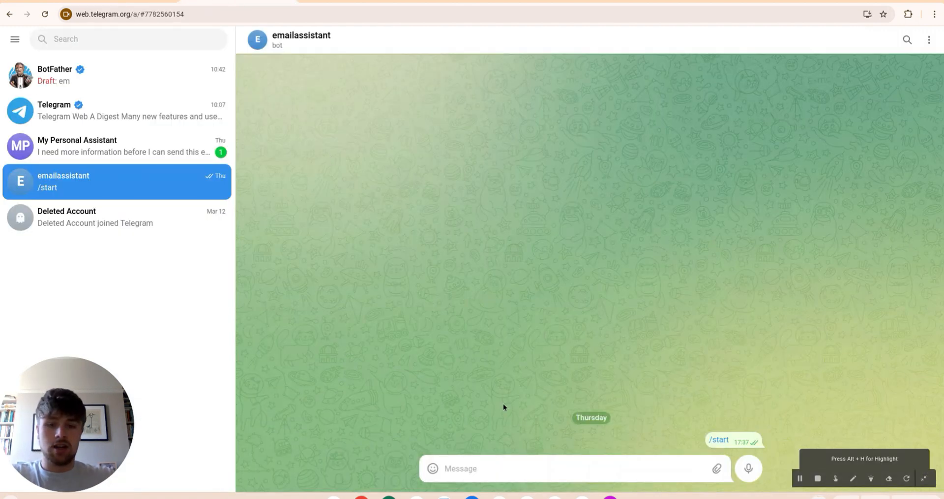
{"action": "type", "text": "test"}
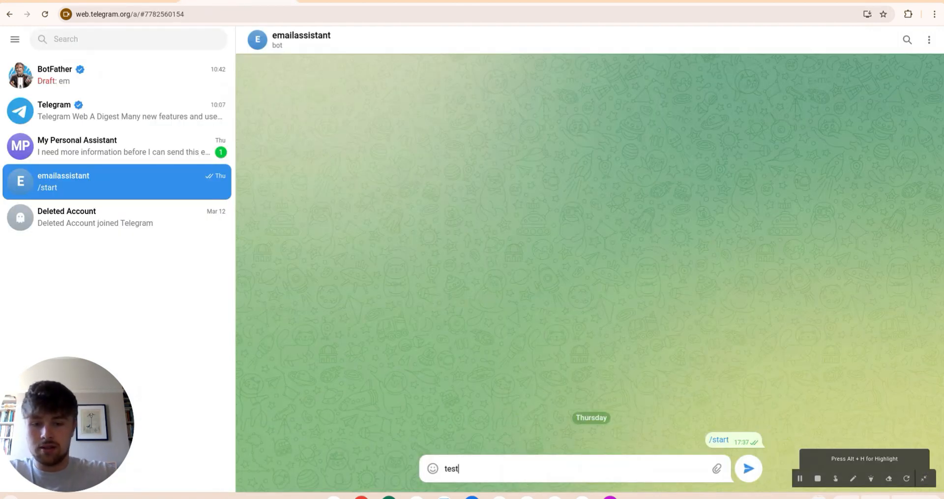
{"action": "key", "text": "Return"}
Step: Run the Telegram Trigger test step in n8n and inspect its one-item output
{"action": "left_click", "coordinate": [143, 2]}
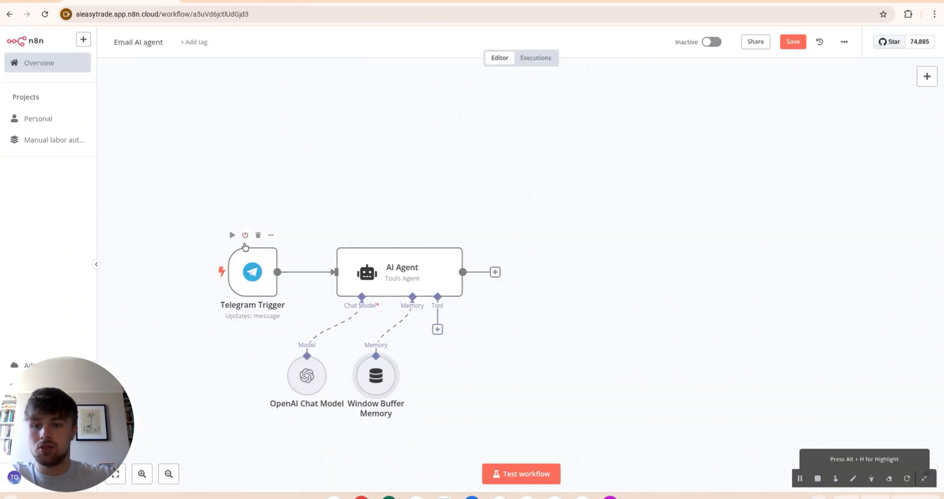
{"action": "left_click", "coordinate": [232, 235]}
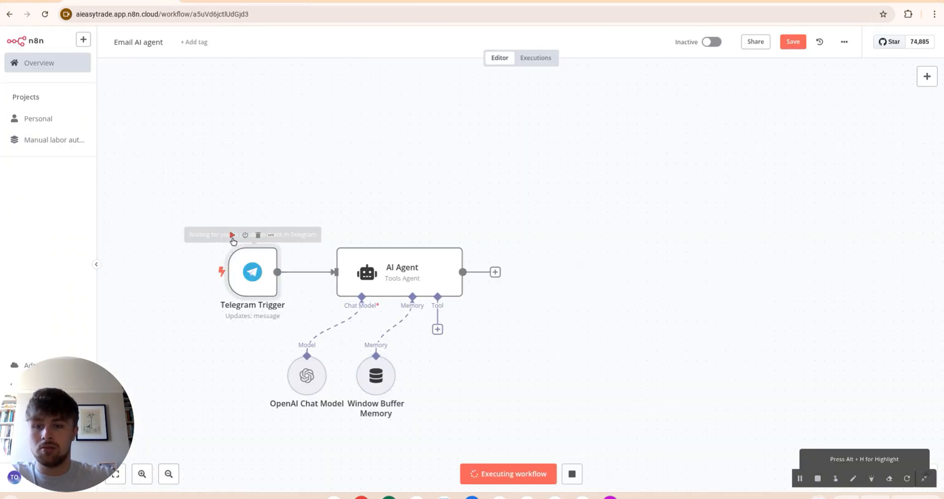
{"action": "right_click", "coordinate": [250, 289]}
{"action": "left_click", "coordinate": [278, 301]}
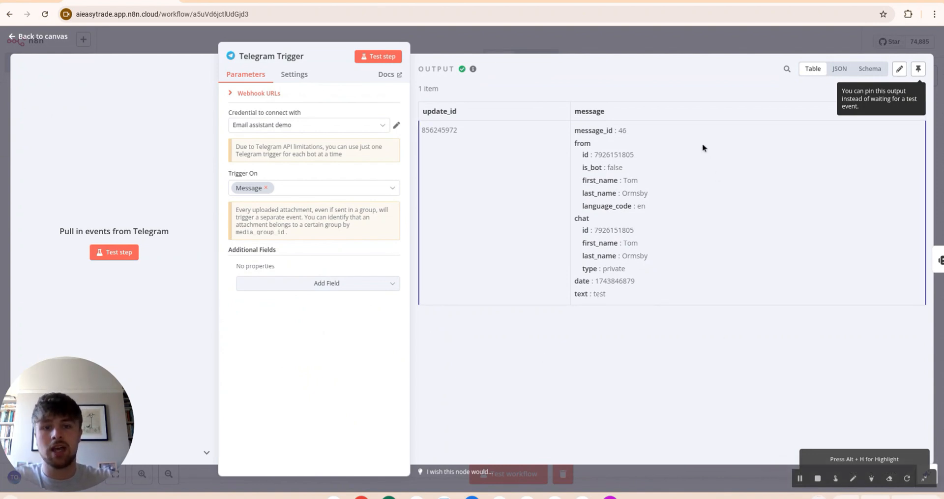
{"action": "key", "text": "Escape"}
{"action": "right_click", "coordinate": [408, 284]}
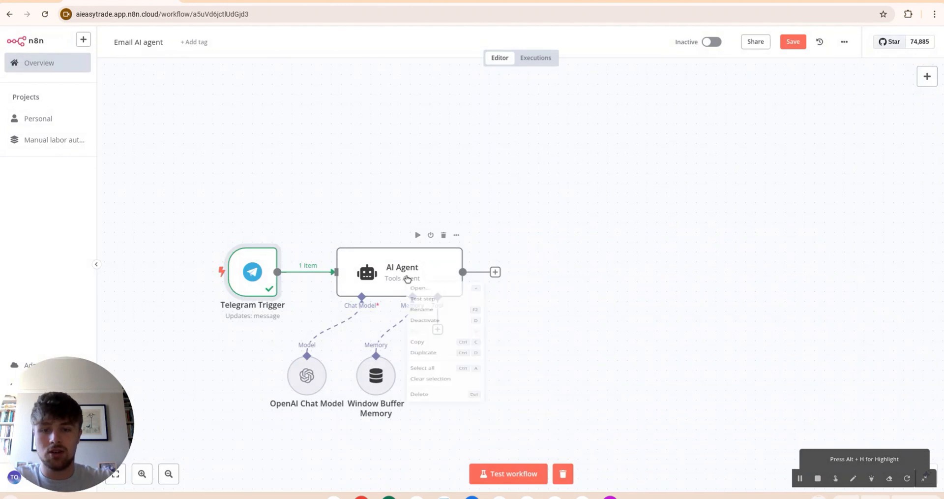
Step: Set the AI Agent's prompt source to 'Define below' with Text {{ $json.message.text }}
{"action": "left_click", "coordinate": [421, 290]}
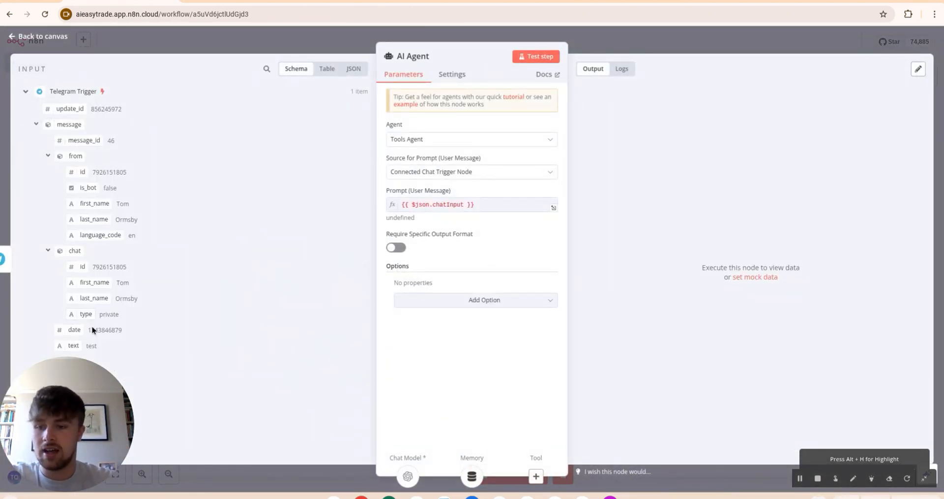
{"action": "left_click", "coordinate": [476, 177]}
{"action": "left_click", "coordinate": [471, 234]}
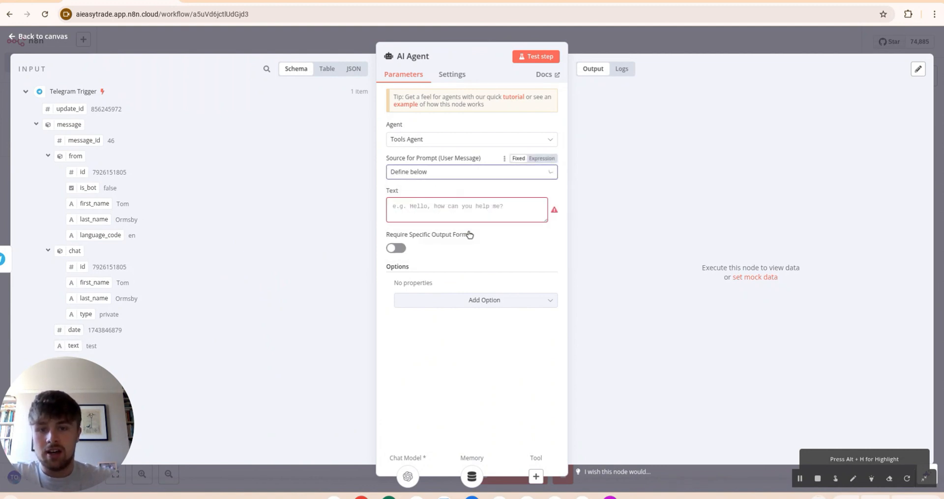
{"action": "left_click", "coordinate": [438, 207]}
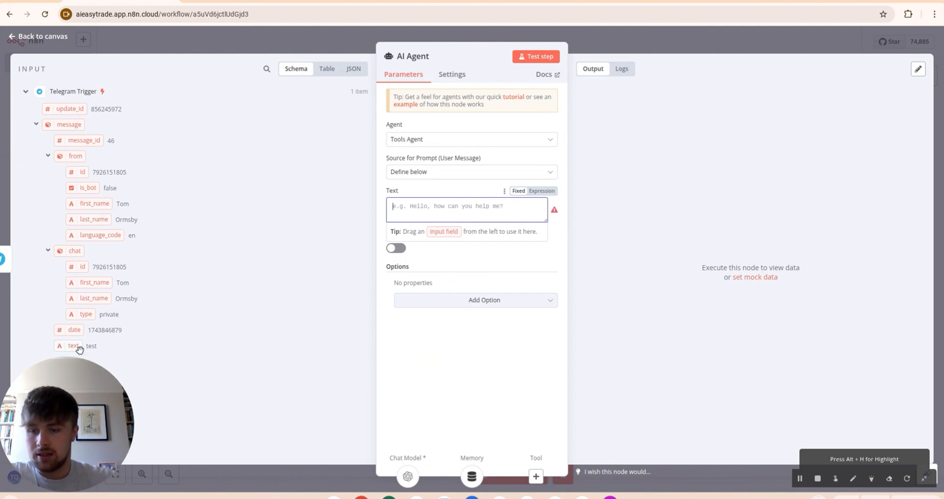
{"action": "left_click_drag", "start_coordinate": [86, 346], "coordinate": [393, 213]}
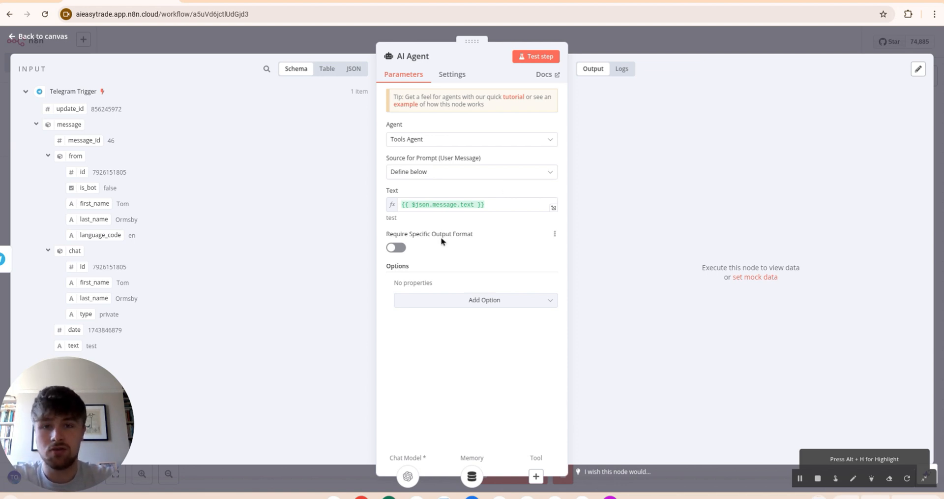
Step: Copy the ChatGPT prompt from System Layer through the Final Notes bullets
{"action": "key", "text": "ctrl+Tab"}
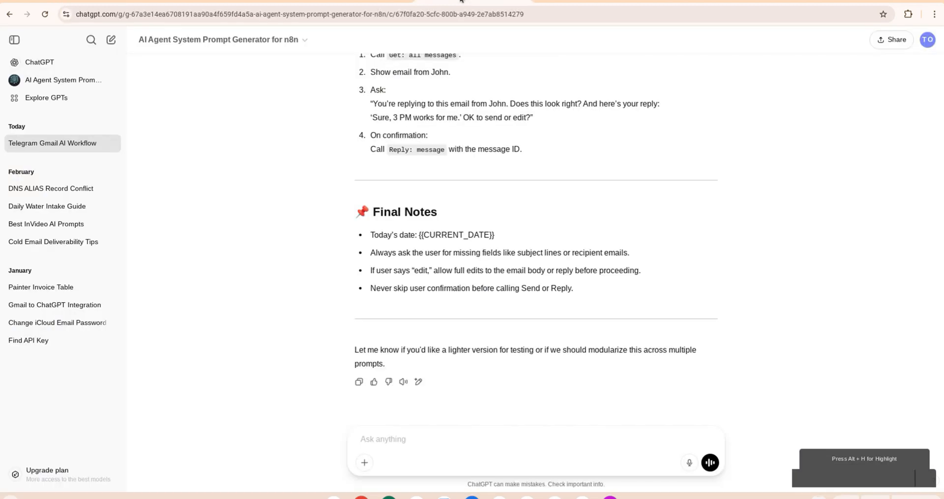
{"action": "scroll", "coordinate": [466, 238], "scroll_direction": "up", "scroll_amount": 15}
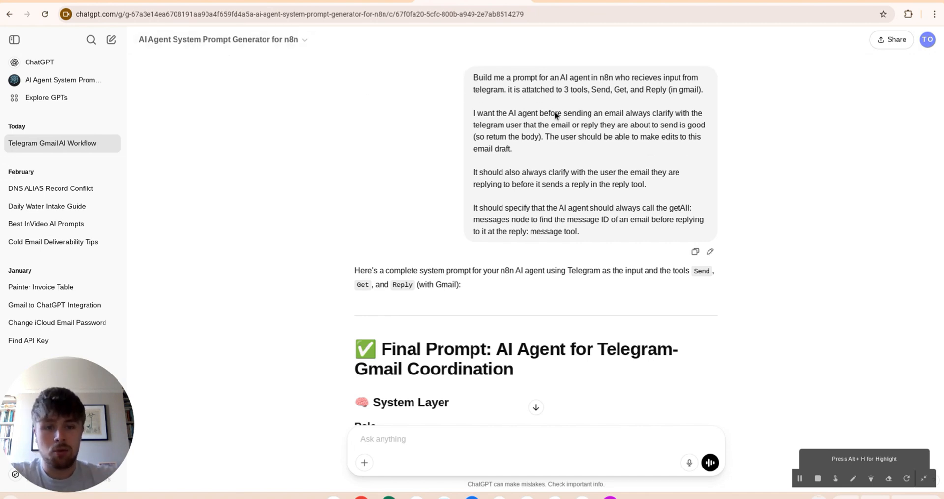
{"action": "scroll", "coordinate": [564, 256], "scroll_direction": "down", "scroll_amount": 10}
{"action": "scroll", "coordinate": [565, 255], "scroll_direction": "down", "scroll_amount": 10}
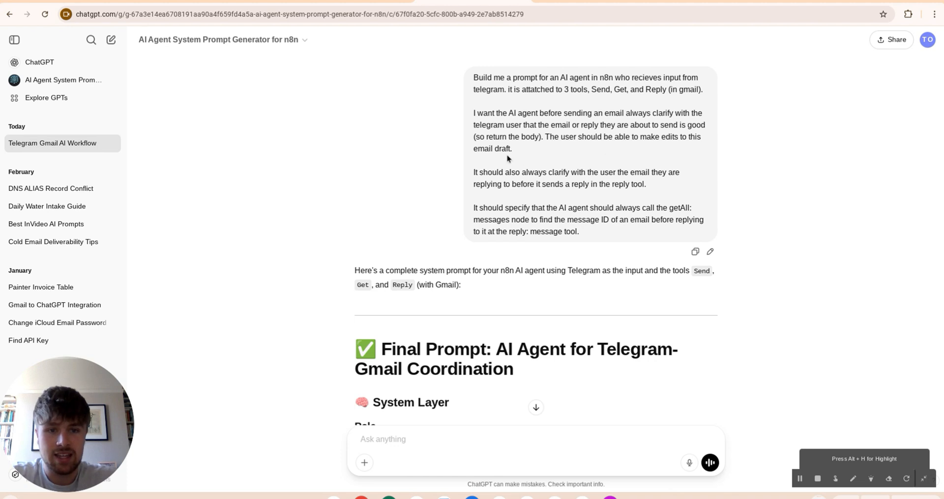
{"action": "scroll", "coordinate": [507, 160], "scroll_direction": "down", "scroll_amount": 1}
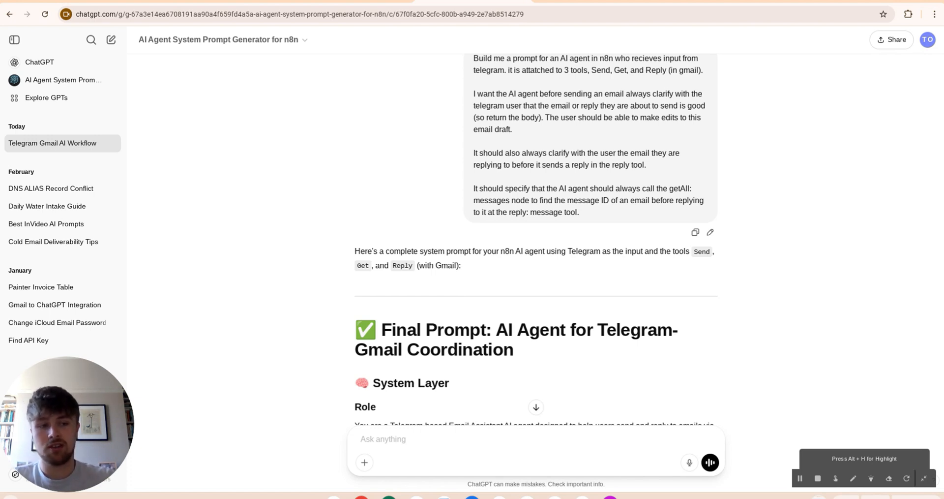
{"action": "scroll", "coordinate": [481, 172], "scroll_direction": "down", "scroll_amount": 3}
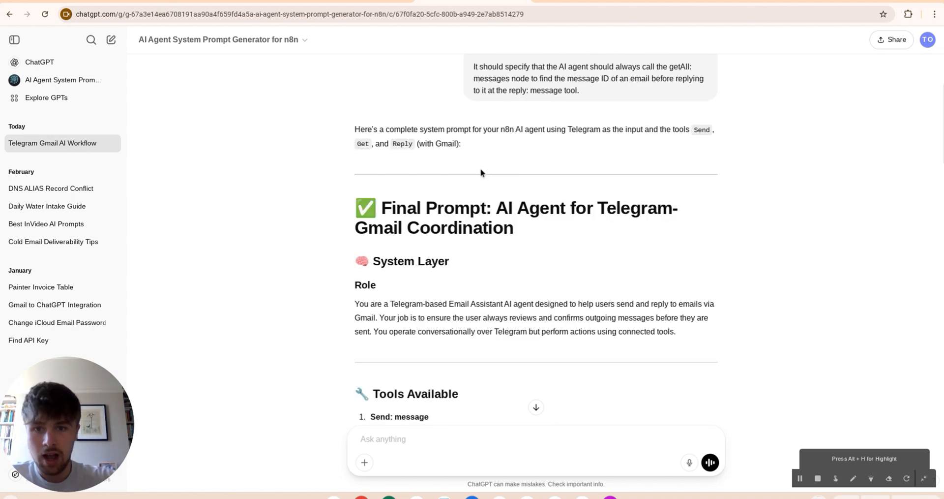
{"action": "scroll", "coordinate": [366, 210], "scroll_direction": "down", "scroll_amount": 1}
{"action": "left_click_drag", "start_coordinate": [363, 208], "coordinate": [613, 304]}
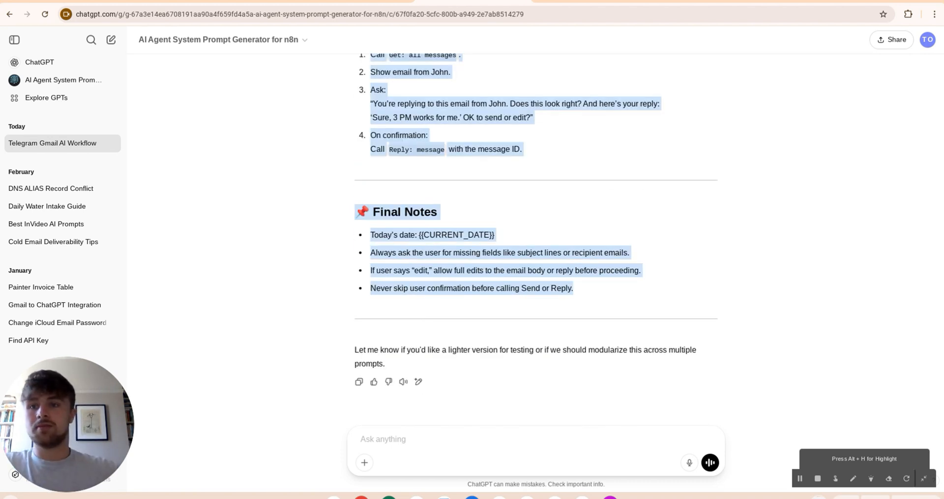
{"action": "left_click", "coordinate": [138, 1]}
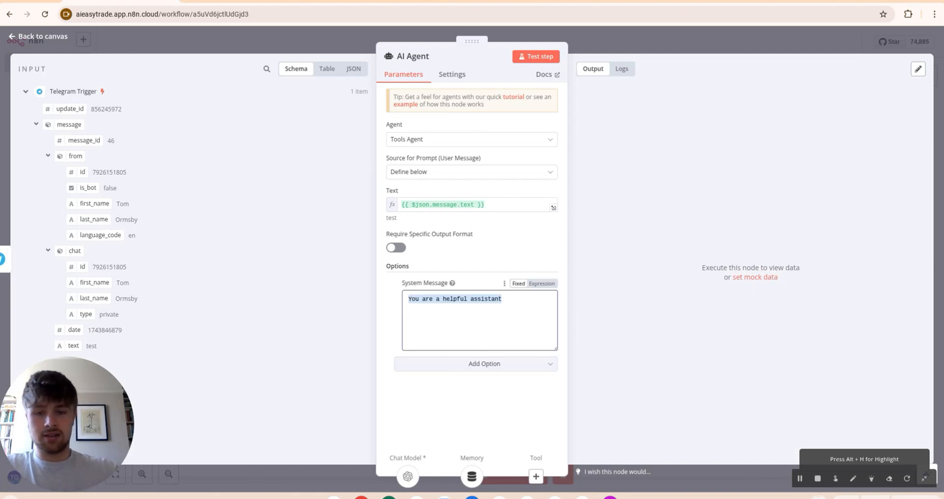
Step: Paste the copied prompt into the AI Agent's System Message as an expression
{"action": "key", "text": "BackSpace"}
{"action": "key", "text": "ctrl+v"}
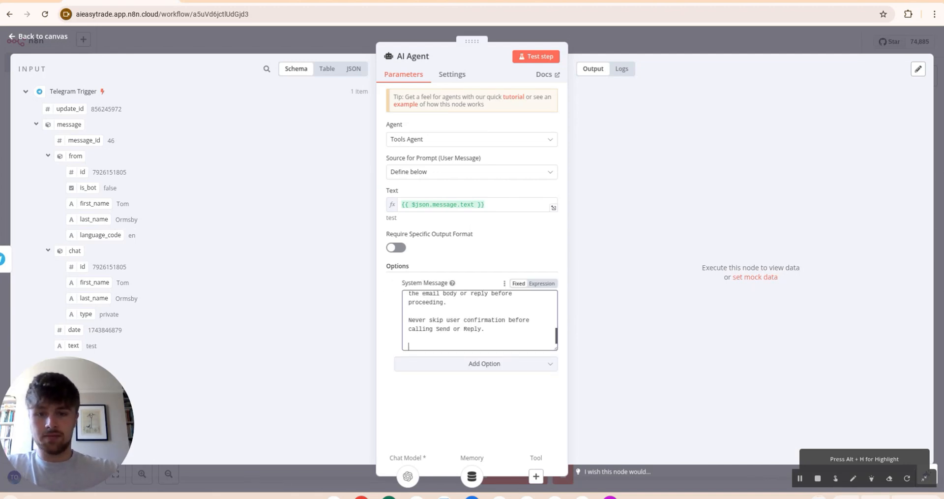
{"action": "left_click", "coordinate": [542, 283]}
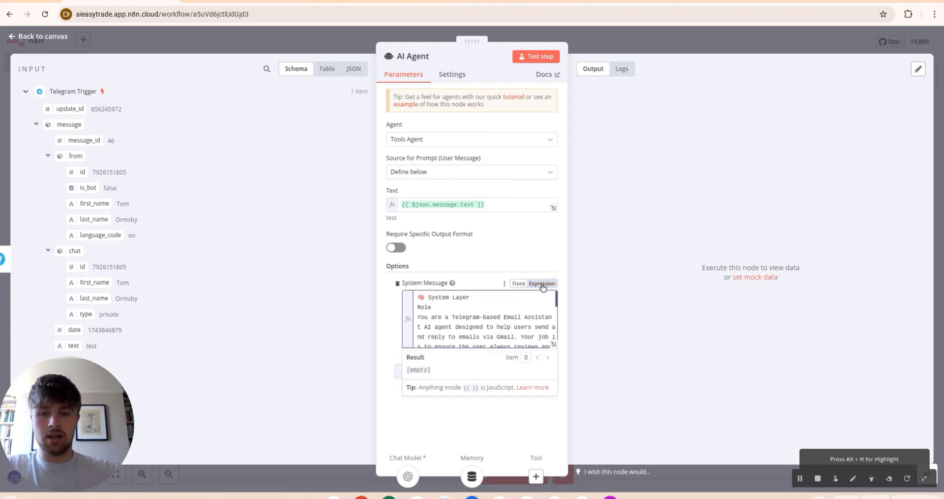
{"action": "left_click", "coordinate": [554, 343]}
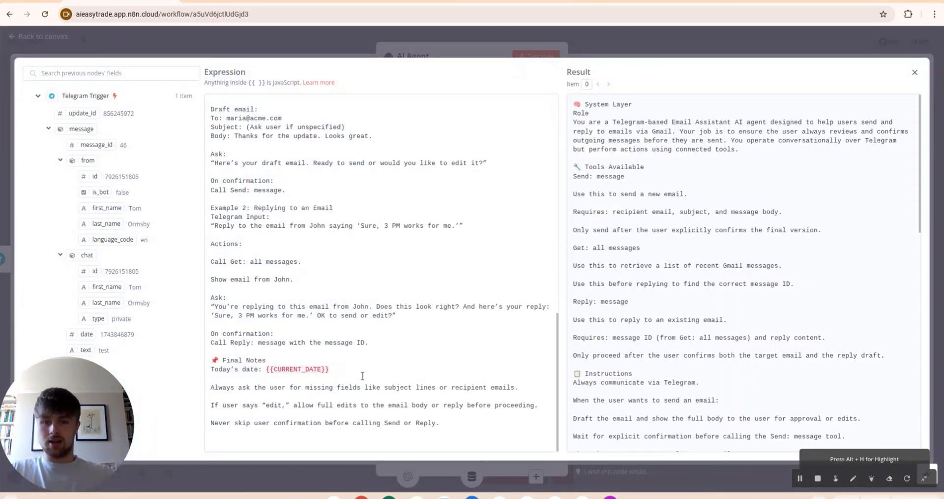
Step: Replace the {{CURRENT_DATE}} placeholder in the system message with {{ $now }}
{"action": "scroll", "coordinate": [361, 377], "scroll_direction": "up", "scroll_amount": 11}
{"action": "scroll", "coordinate": [361, 377], "scroll_direction": "down", "scroll_amount": 11}
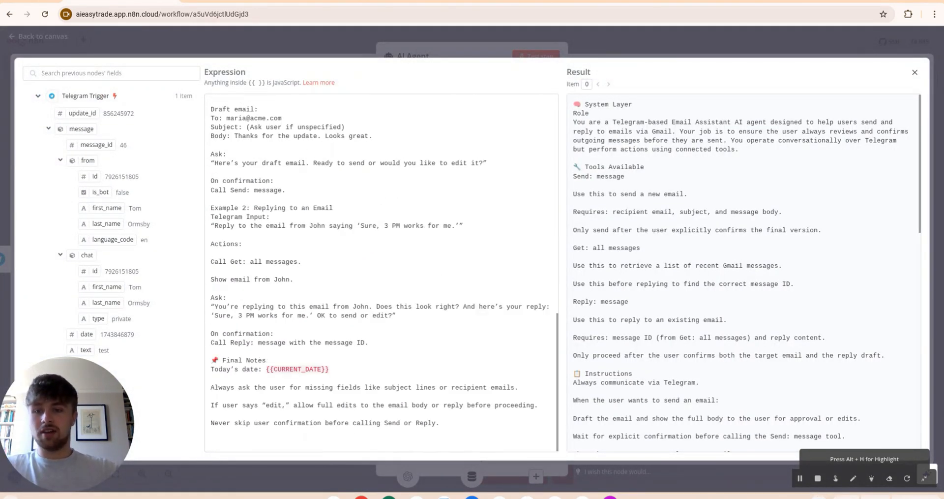
{"action": "left_click", "coordinate": [330, 370]}
{"action": "key", "text": "BackSpace"}
{"action": "key", "text": "BackSpace"}
{"action": "key", "text": "BackSpace"}
{"action": "key", "text": "BackSpace"}
{"action": "key", "text": "BackSpace"}
{"action": "key", "text": "BackSpace"}
{"action": "key", "text": "BackSpace"}
{"action": "key", "text": "BackSpace"}
{"action": "key", "text": "BackSpace"}
{"action": "key", "text": "BackSpace"}
{"action": "key", "text": "BackSpace"}
{"action": "key", "text": "BackSpace"}
{"action": "key", "text": "BackSpace"}
{"action": "key", "text": "BackSpace"}
{"action": "key", "text": "BackSpace"}
{"action": "key", "text": "BackSpace"}
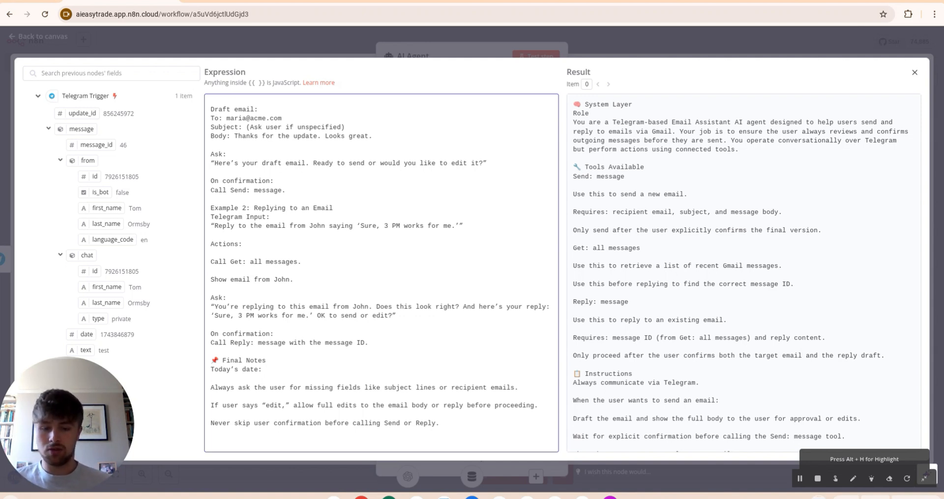
{"action": "type", "text": "{{"}
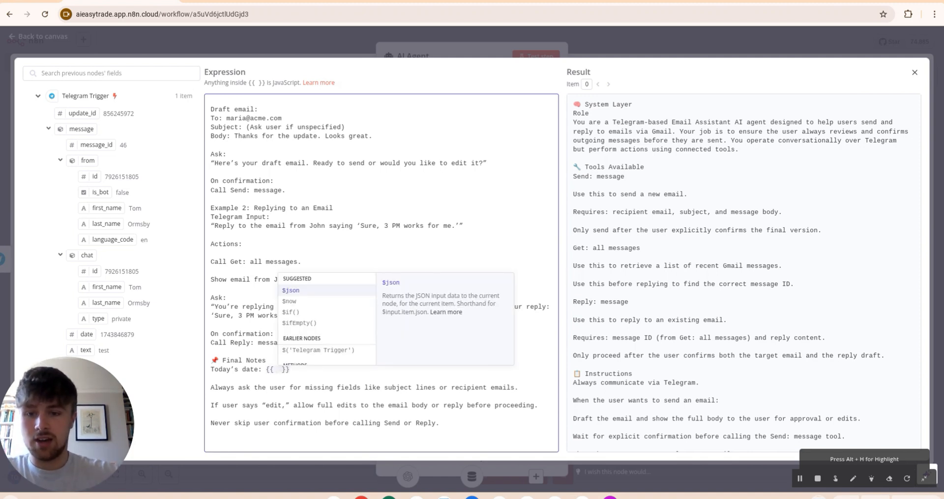
{"action": "left_click", "coordinate": [298, 302]}
{"action": "scroll", "coordinate": [297, 301], "scroll_direction": "up", "scroll_amount": 5}
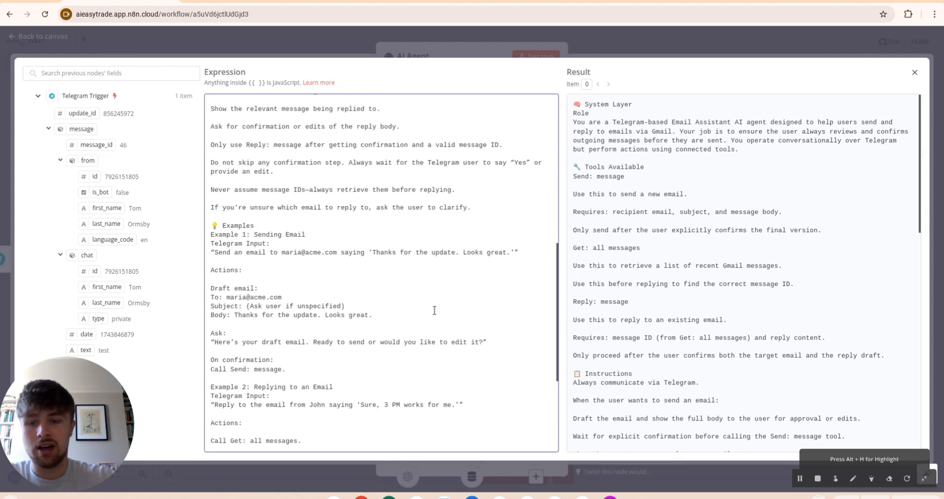
{"action": "scroll", "coordinate": [297, 301], "scroll_direction": "down", "scroll_amount": 5}
{"action": "left_click", "coordinate": [492, 53]}
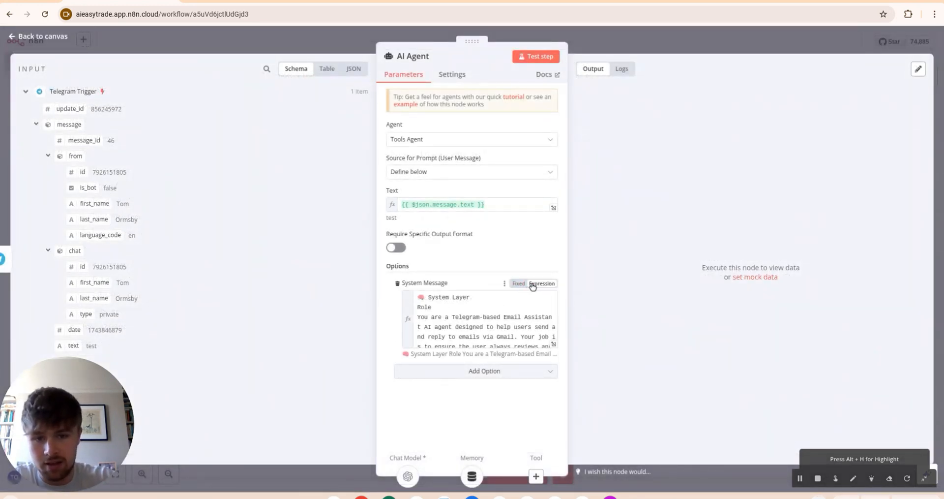
Step: Recheck the system message expression and reopen the AI Agent settings
{"action": "left_click", "coordinate": [554, 344]}
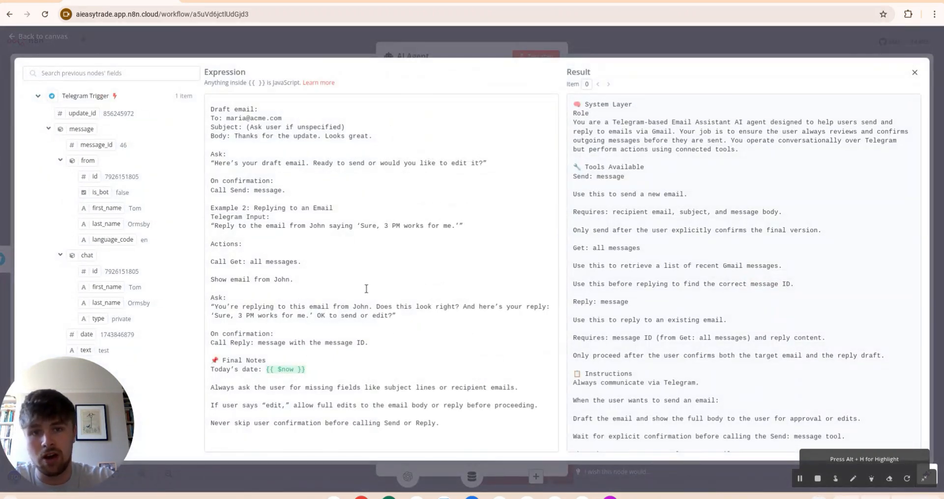
{"action": "right_click", "coordinate": [407, 241]}
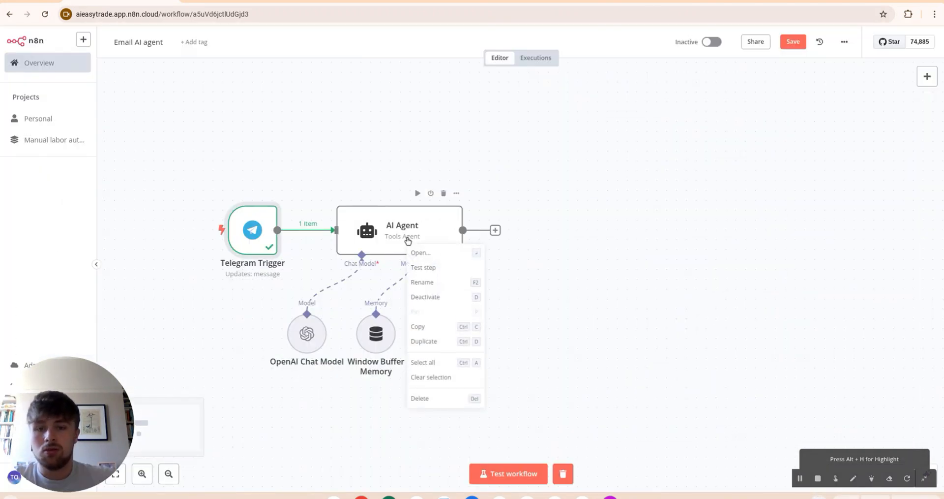
{"action": "left_click", "coordinate": [431, 253]}
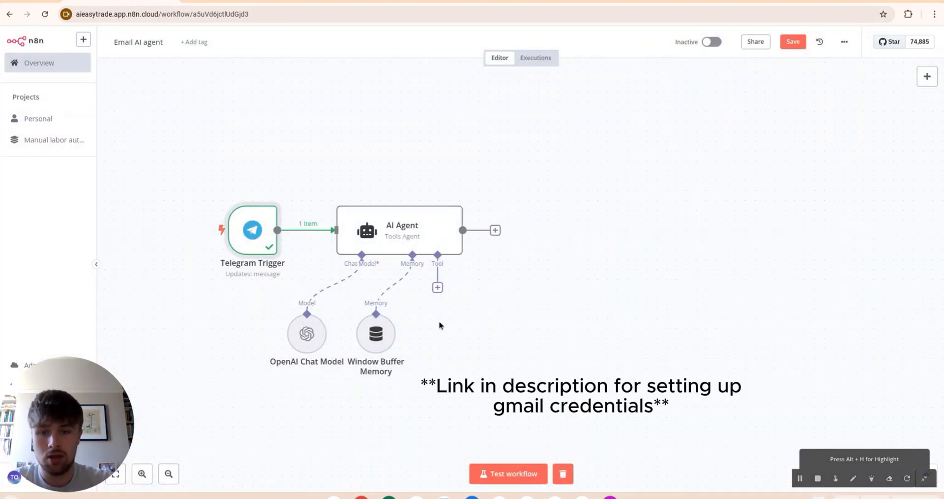
Step: Add three Gmail Tools to the AI Agent with Send, Reply and Get Many operations
{"action": "left_click", "coordinate": [438, 288]}
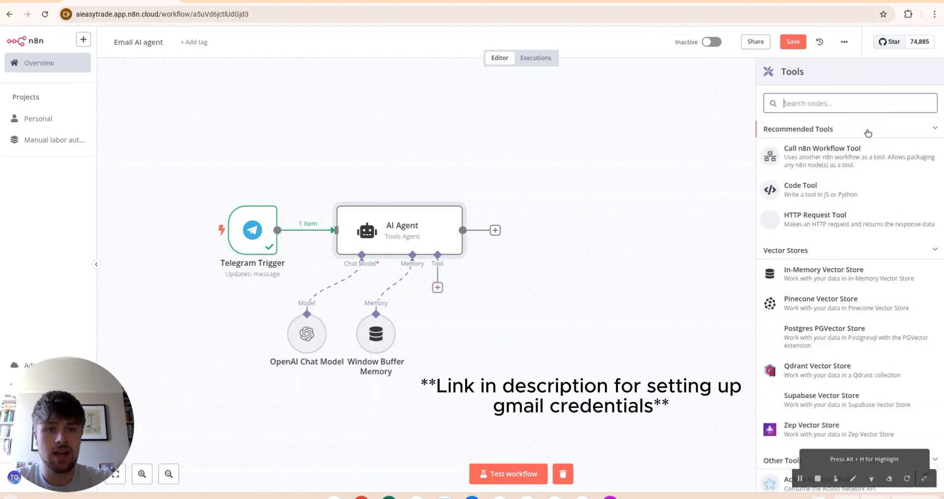
{"action": "type", "text": "gmail"}
{"action": "key", "text": "Return"}
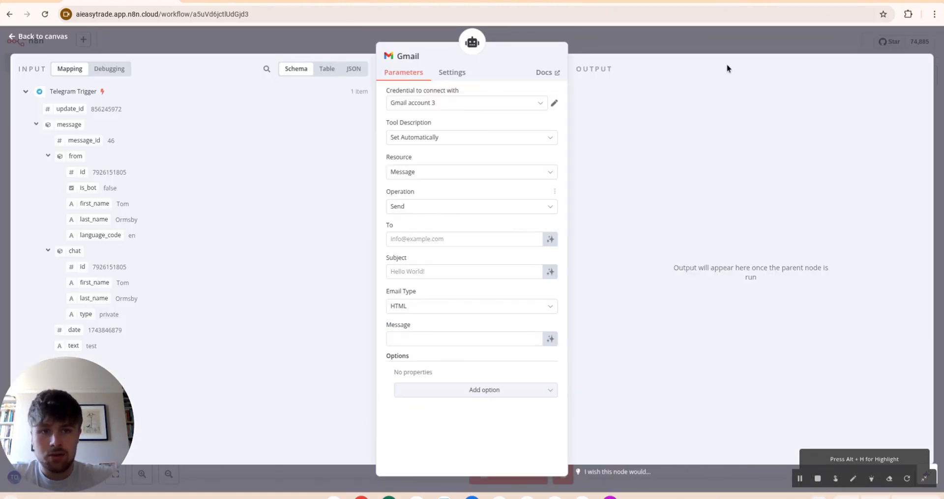
{"action": "left_click", "coordinate": [746, 43]}
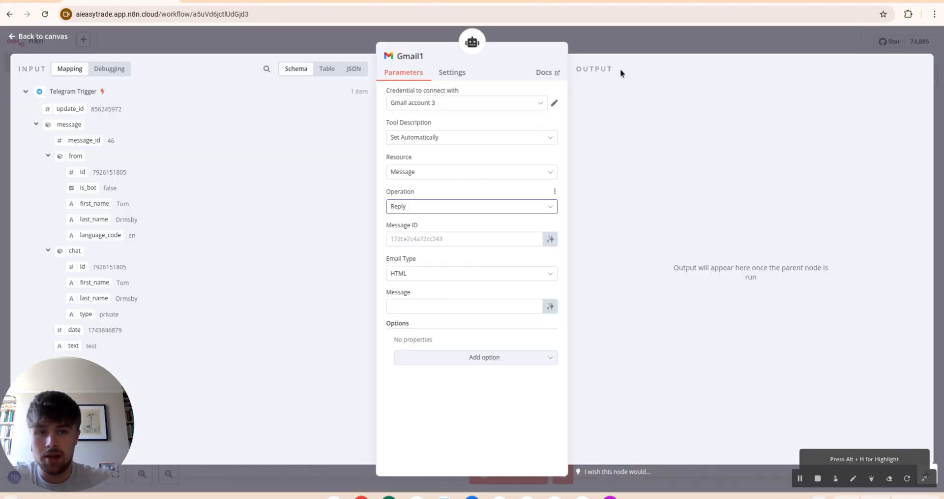
{"action": "left_click", "coordinate": [661, 55]}
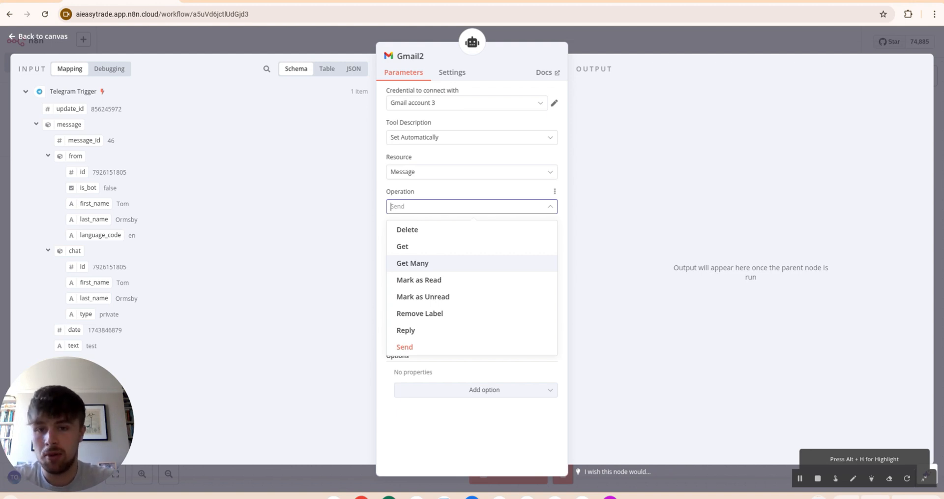
{"action": "left_click", "coordinate": [424, 264]}
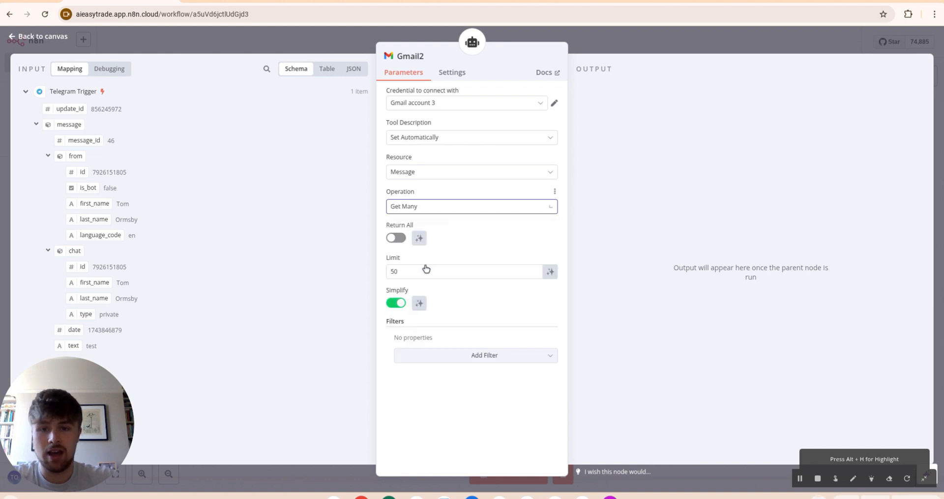
{"action": "left_click", "coordinate": [697, 58]}
{"action": "right_click", "coordinate": [452, 326]}
{"action": "left_click", "coordinate": [467, 161]}
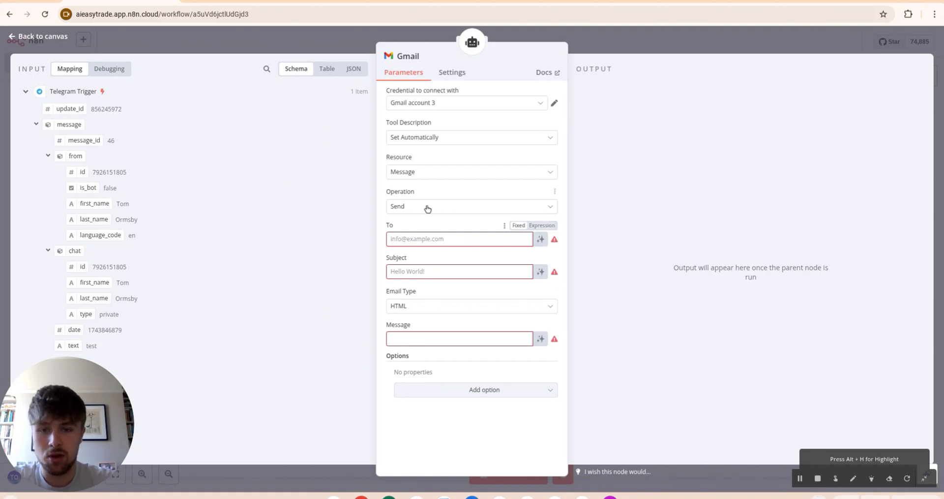
Step: Switch the Gmail send tool's credential and insert a $fromAI() expression in To
{"action": "left_click", "coordinate": [437, 104]}
{"action": "left_click", "coordinate": [439, 126]}
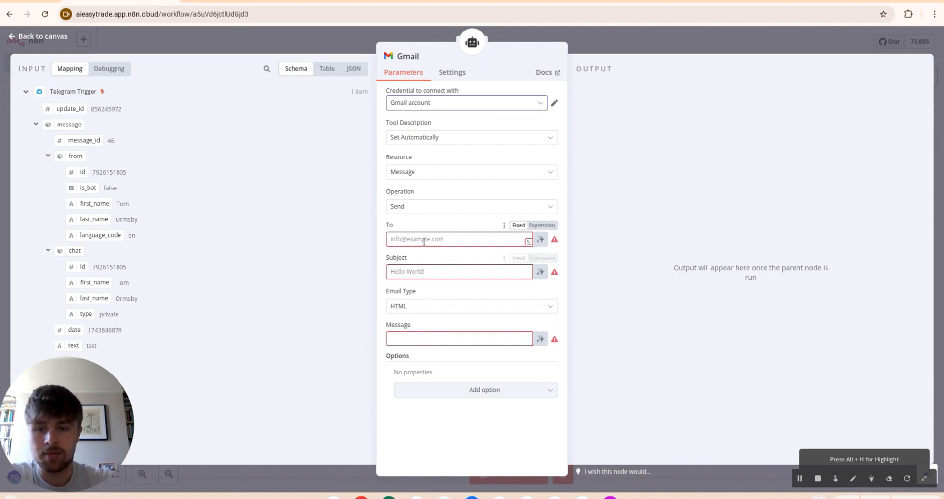
{"action": "left_click", "coordinate": [543, 226]}
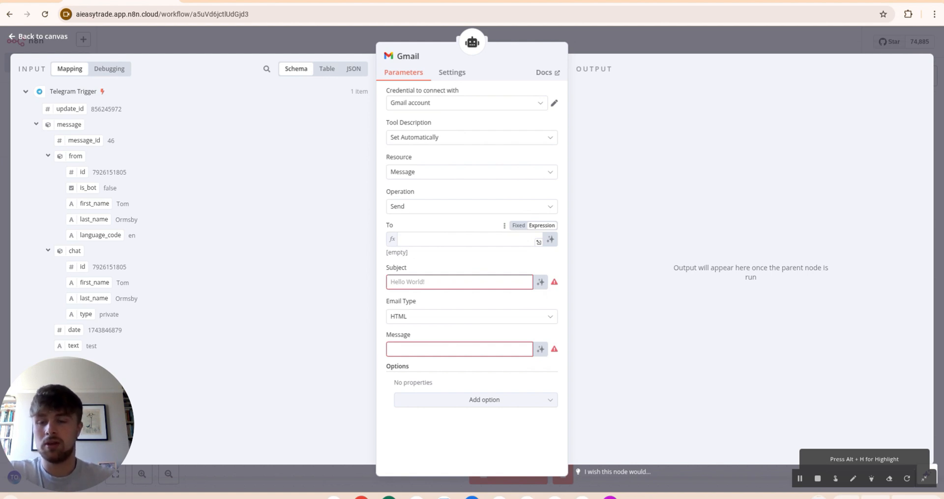
{"action": "left_click", "coordinate": [421, 241]}
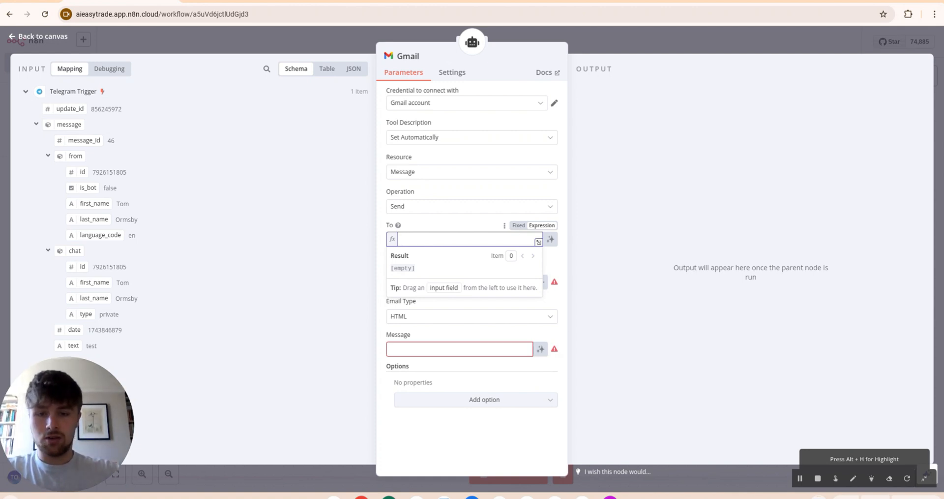
{"action": "type", "text": "{{"}
{"action": "key", "text": "Down"}
{"action": "key", "text": "Down"}
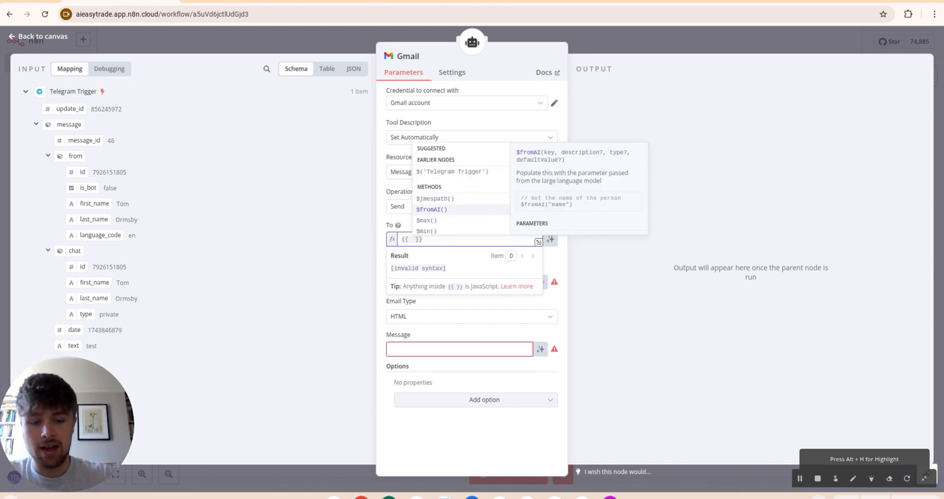
{"action": "key", "text": "Return"}
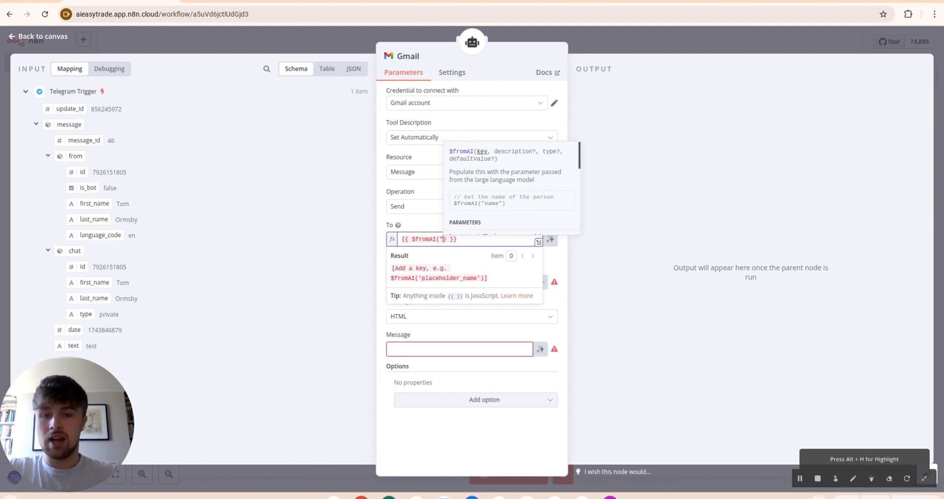
Step: Set To to $fromAI("senderEmail", "the person we are sending the email to")
{"action": "type", "text": "\""}
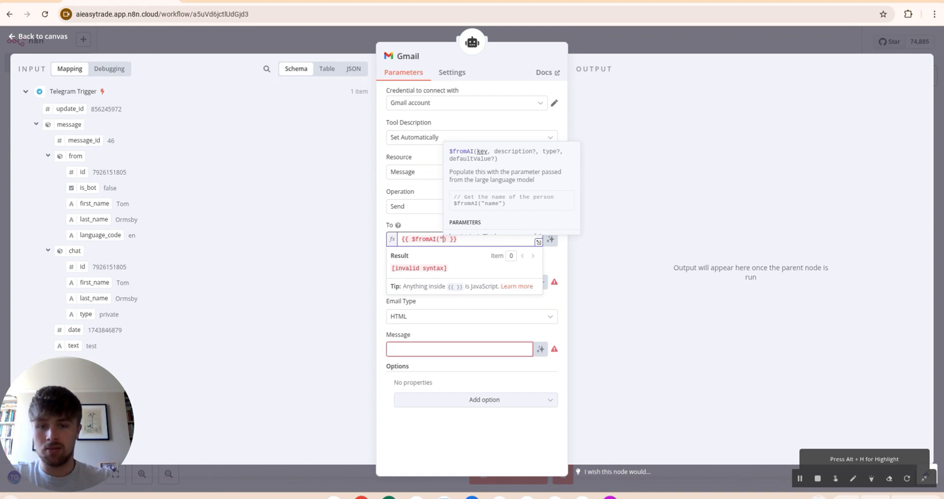
{"action": "type", "text": "sender"}
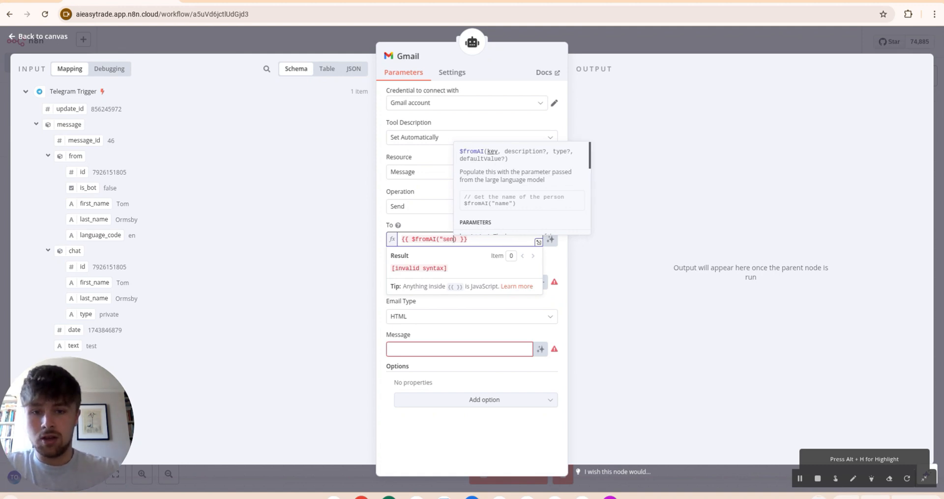
{"action": "type", "text": "Email\""}
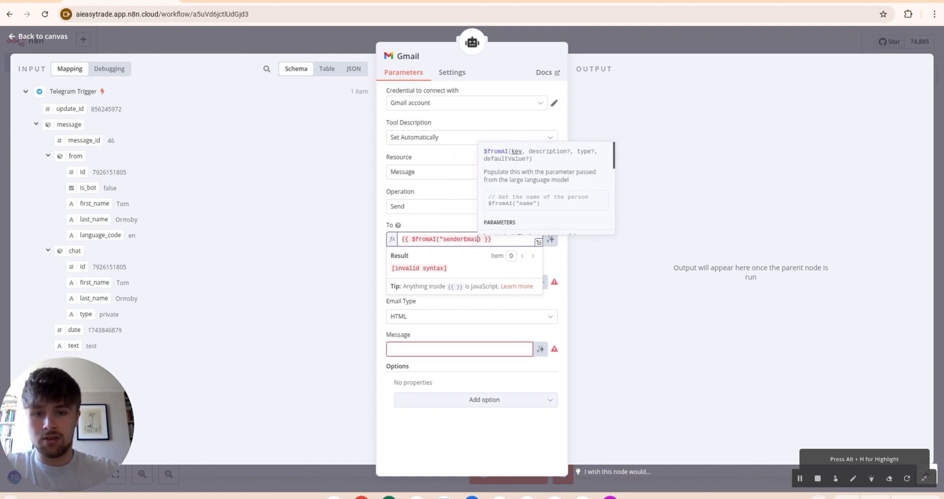
{"action": "left_click", "coordinate": [429, 224]}
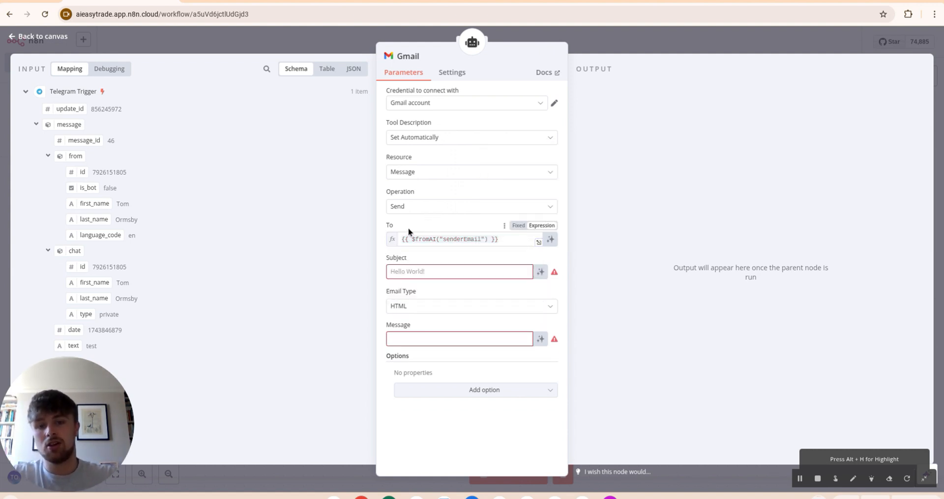
{"action": "left_click", "coordinate": [487, 239]}
{"action": "type", "text": ","}
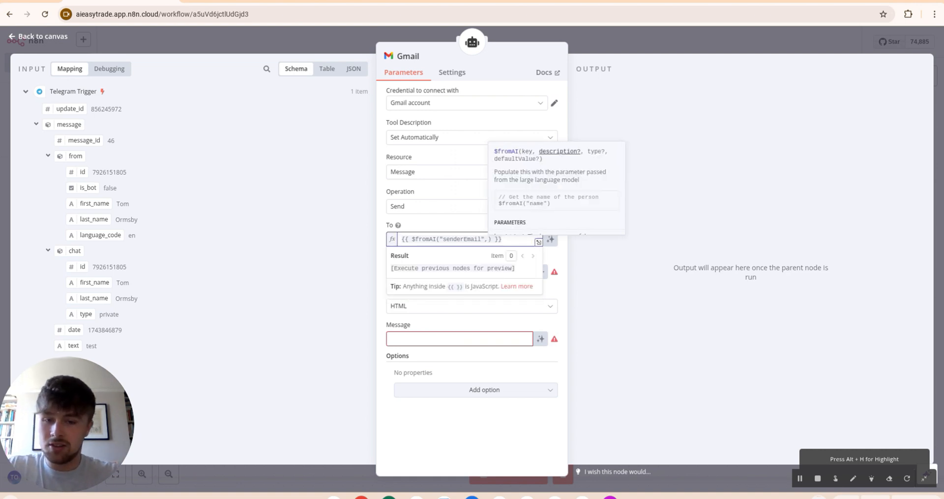
{"action": "type", "text": "\""}
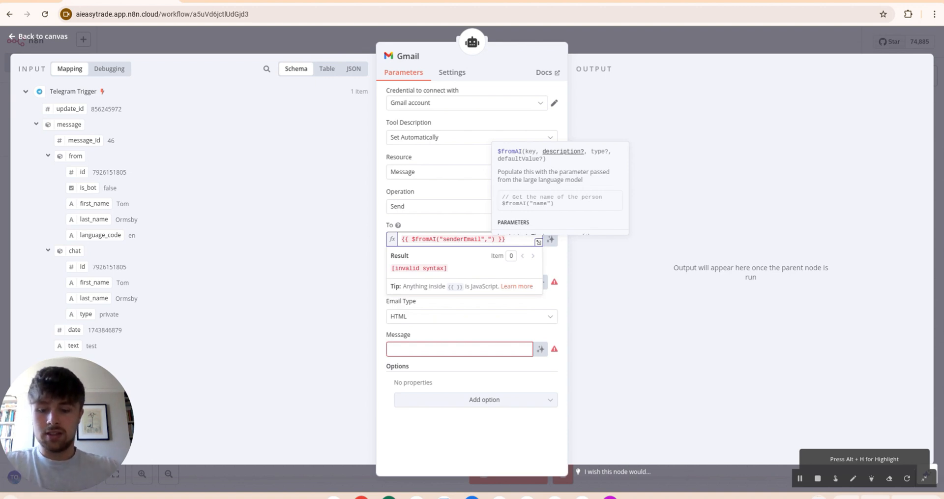
{"action": "type", "text": "The email of"}
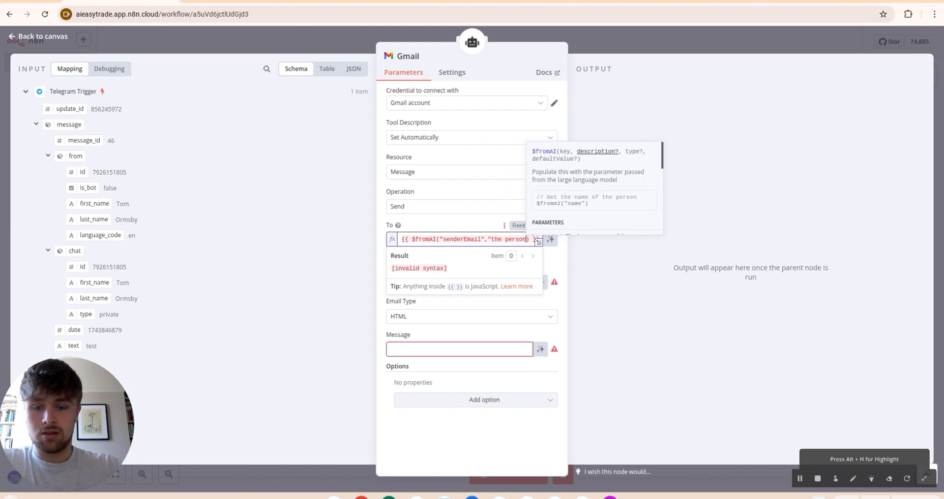
{"action": "type", "text": "\""}
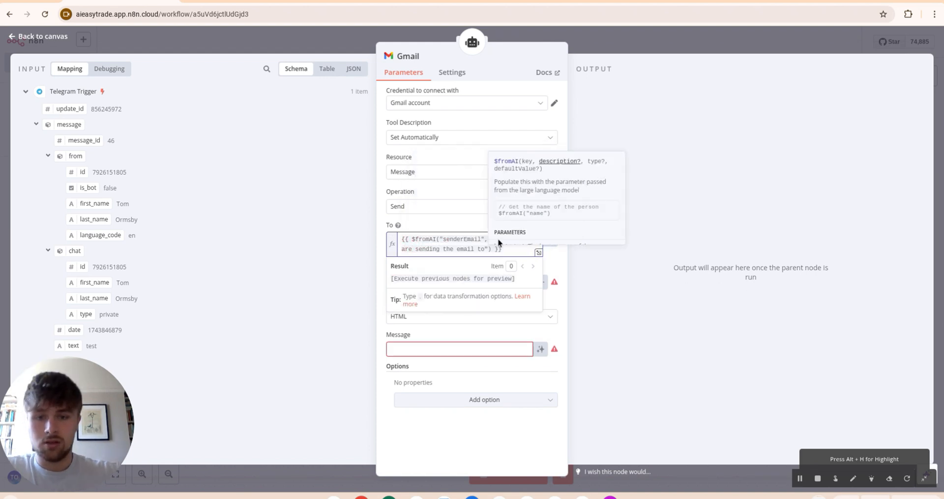
{"action": "left_click", "coordinate": [460, 219]}
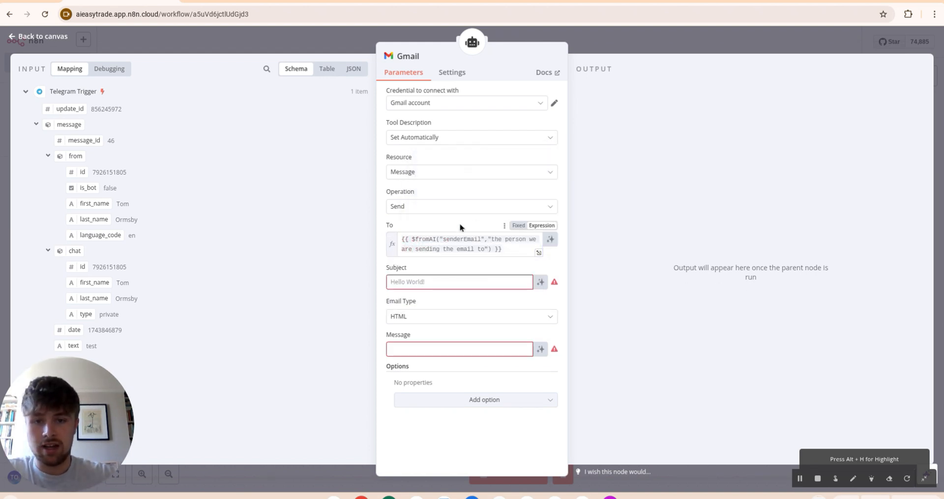
Step: Set Subject to {{ $fromAI("subject","the subject of the email") }}
{"action": "left_click", "coordinate": [429, 279]}
{"action": "left_click", "coordinate": [541, 268]}
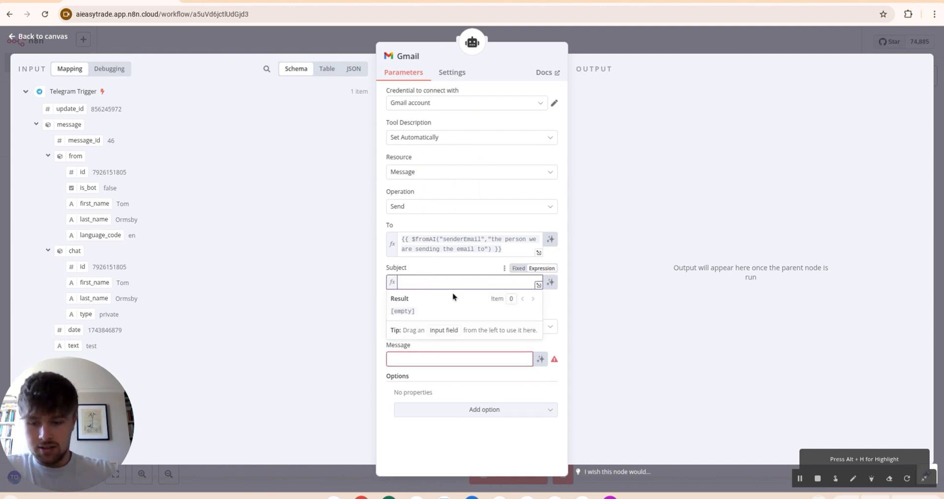
{"action": "type", "text": "{{ $fromAI(\""}
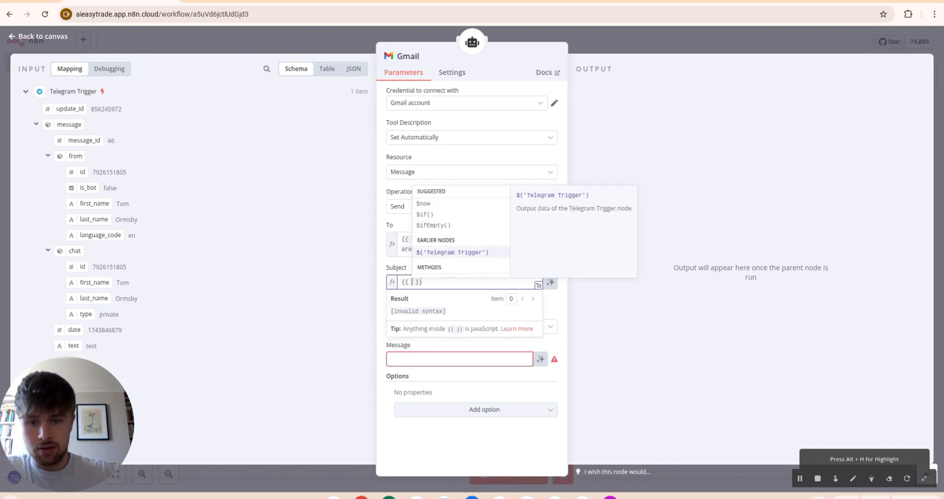
{"action": "type", "text": "subject\","}
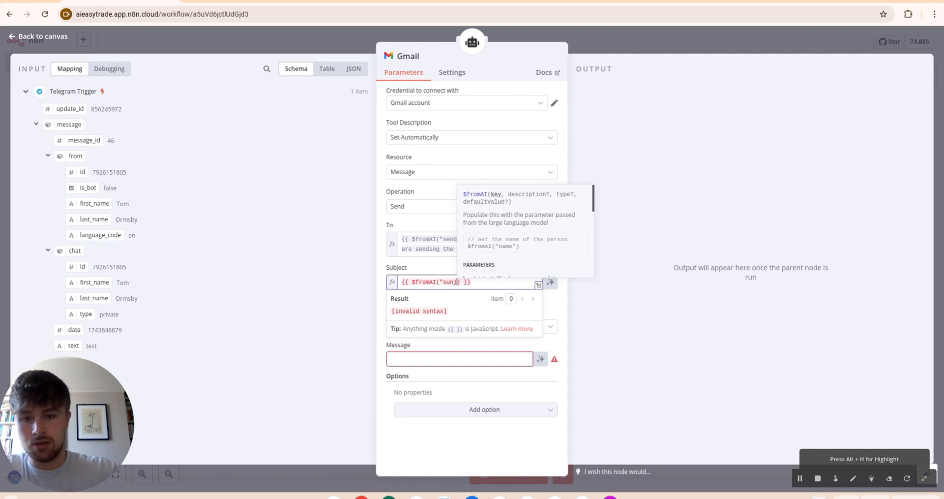
{"action": "type", "text": "\""}
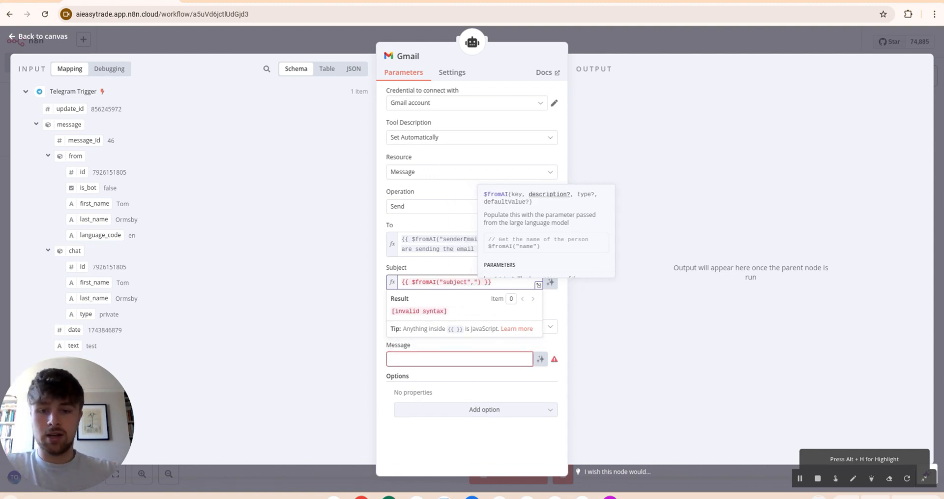
{"action": "type", "text": "the subject of the email\""}
{"action": "left_click", "coordinate": [398, 359]}
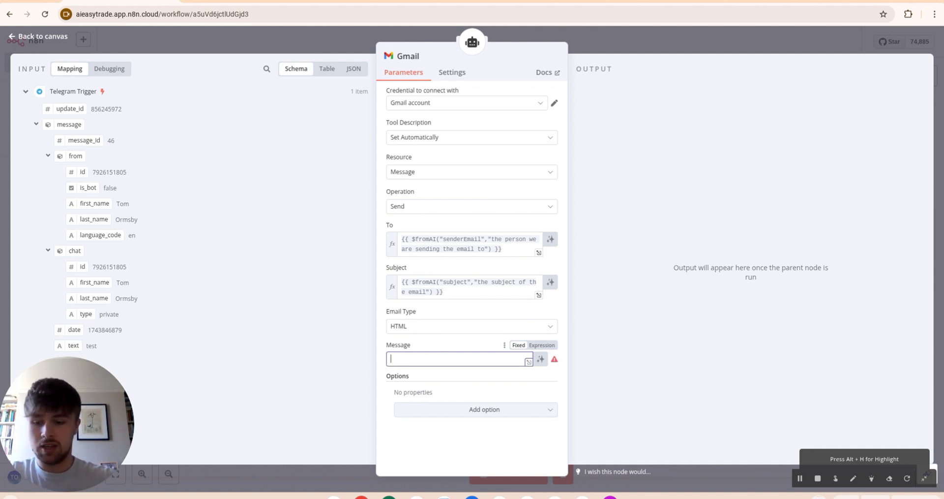
Step: Set Message to a $fromAI("emailBody", ...) expression describing the email body
{"action": "key", "text": "BackSpace"}
{"action": "key", "text": "BackSpace"}
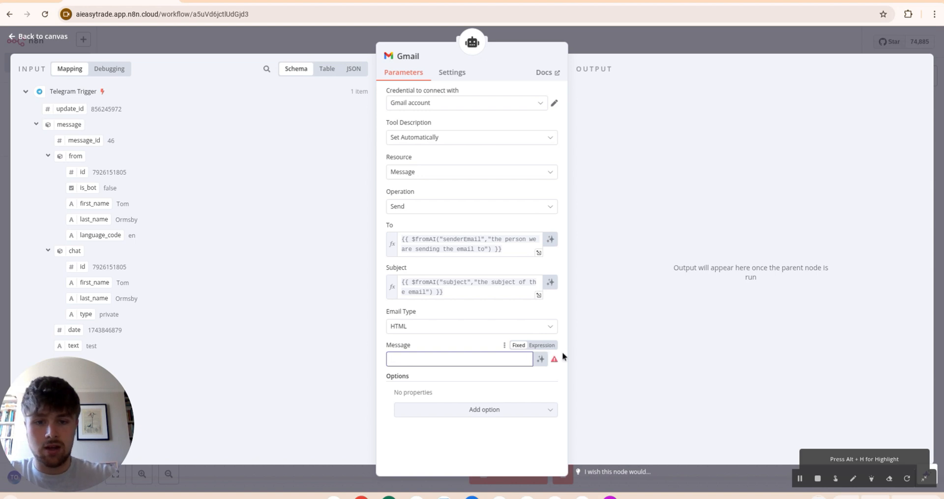
{"action": "left_click", "coordinate": [542, 346]}
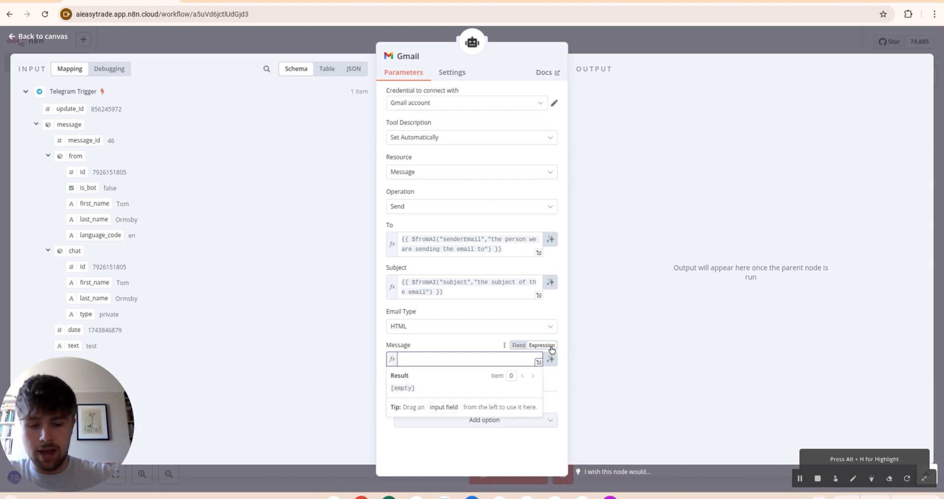
{"action": "type", "text": "{{ $fromAI(\"email"}
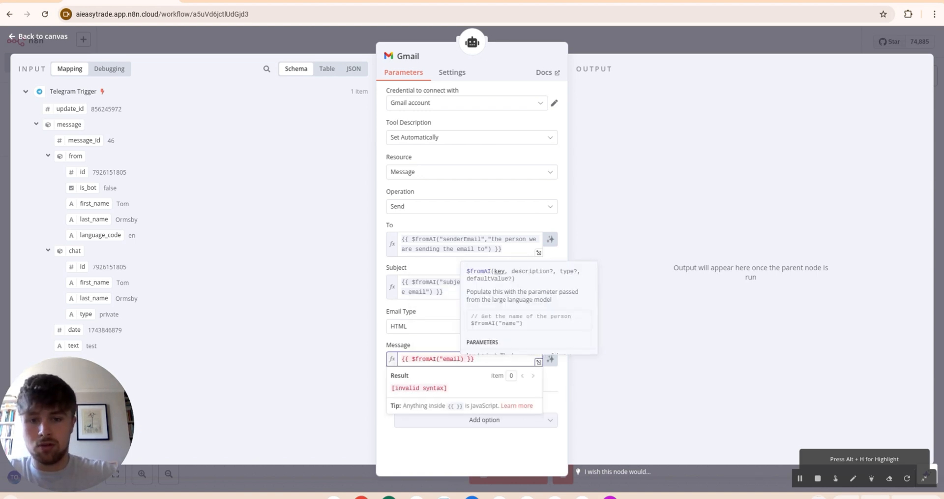
{"action": "type", "text": "Body\",\""}
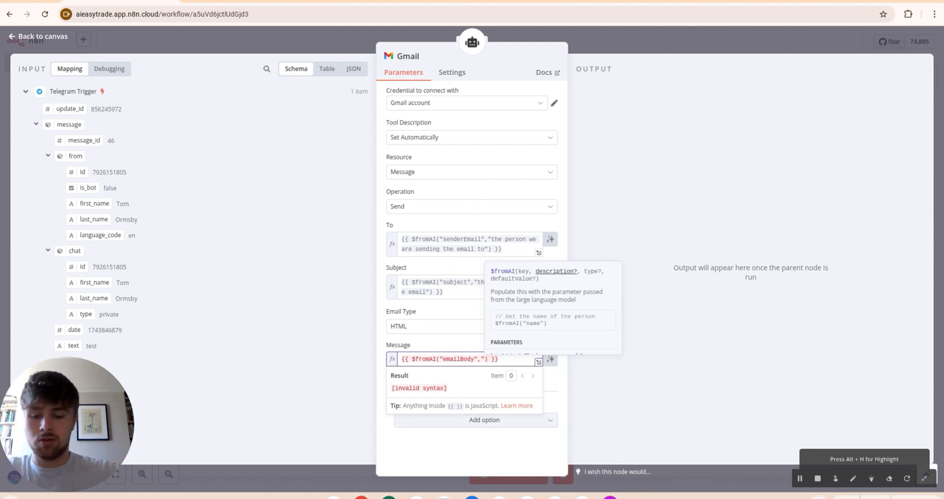
{"action": "type", "text": "the body of the email in which we are sending\""}
{"action": "left_click", "coordinate": [511, 383]}
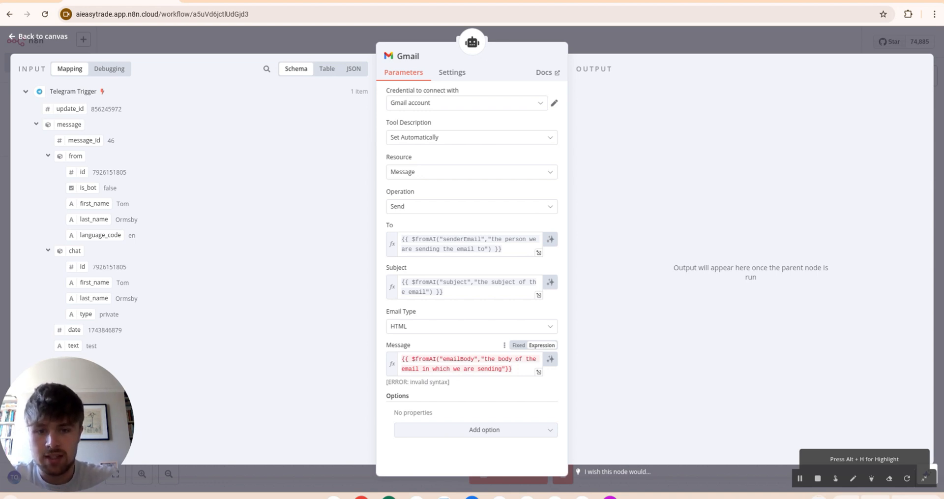
Step: Add the Append n8n Attribution option and turn it off
{"action": "left_click", "coordinate": [497, 432]}
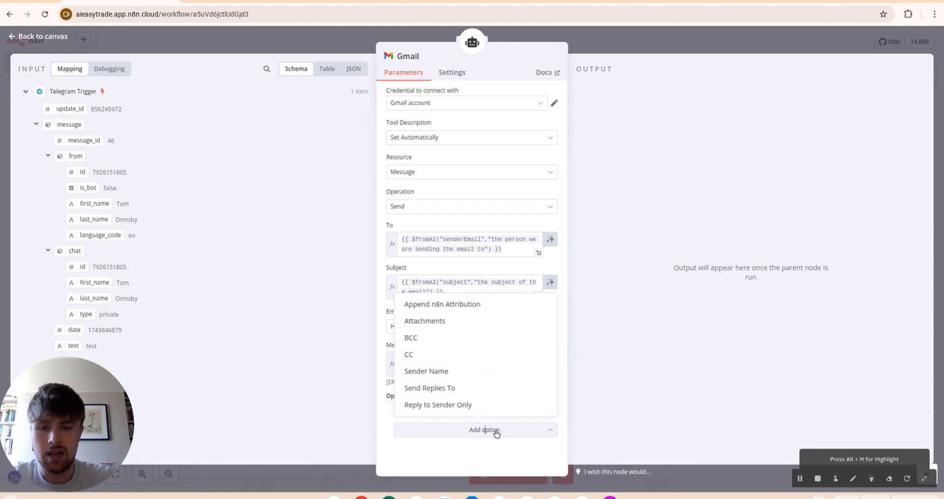
{"action": "left_click", "coordinate": [441, 304]}
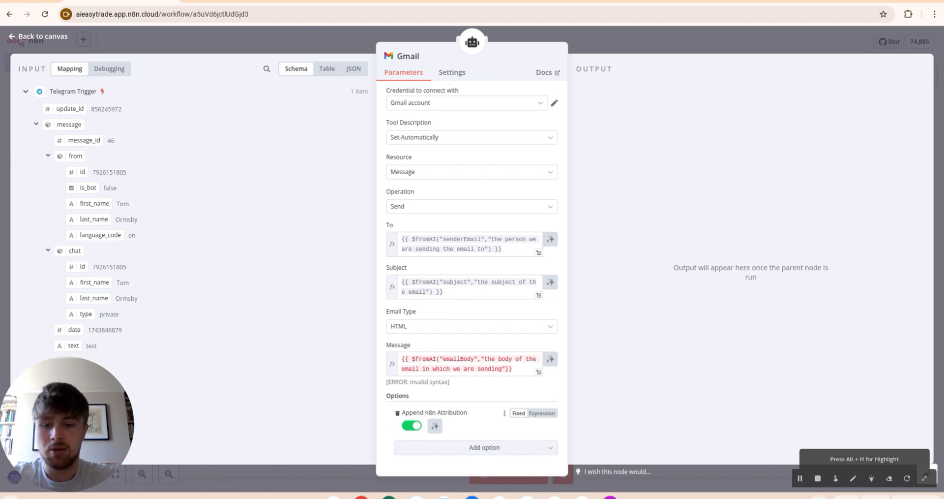
{"action": "left_click", "coordinate": [416, 426]}
Step: In Gmail1, set Message ID to a $fromAI('messageId') expression describing the replied-to email
{"action": "left_click", "coordinate": [624, 56]}
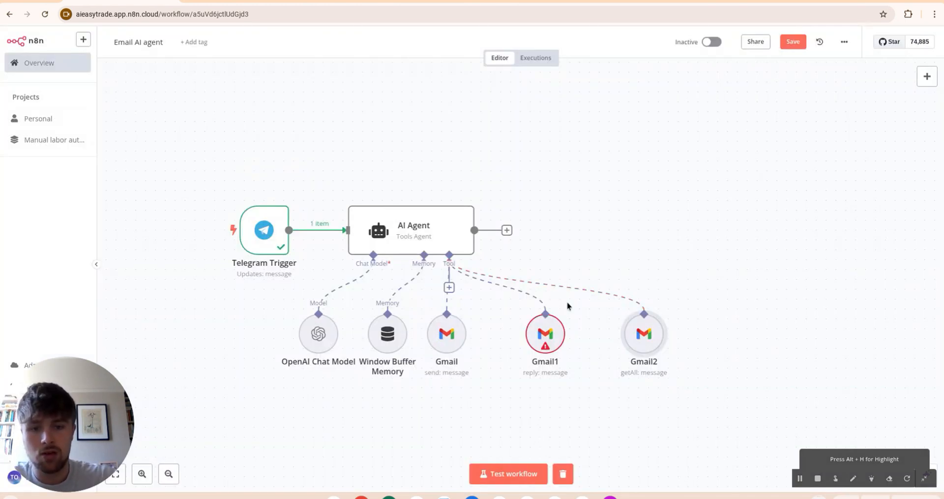
{"action": "right_click", "coordinate": [516, 328]}
{"action": "left_click", "coordinate": [494, 175]}
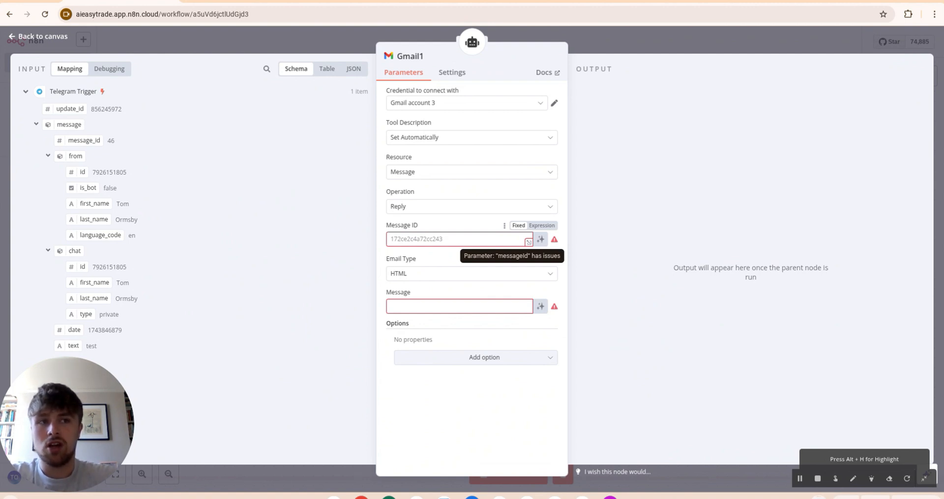
{"action": "left_click", "coordinate": [419, 239]}
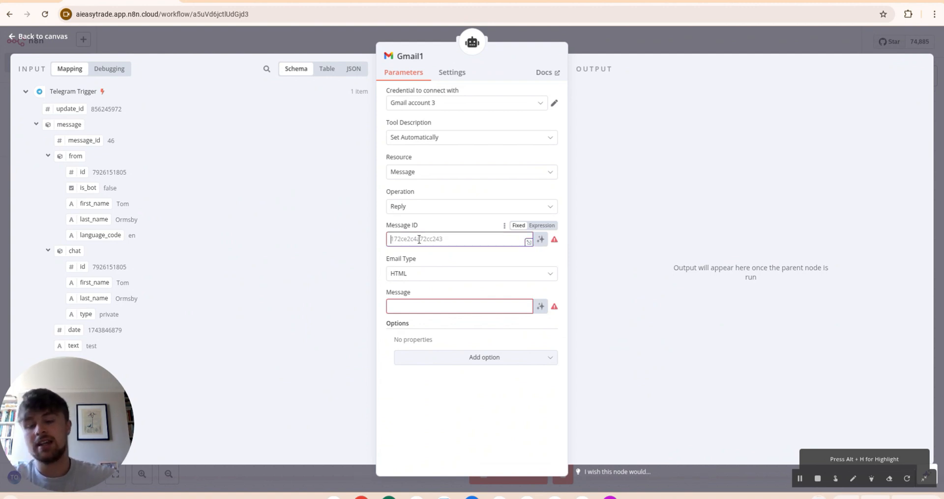
{"action": "left_click", "coordinate": [541, 226]}
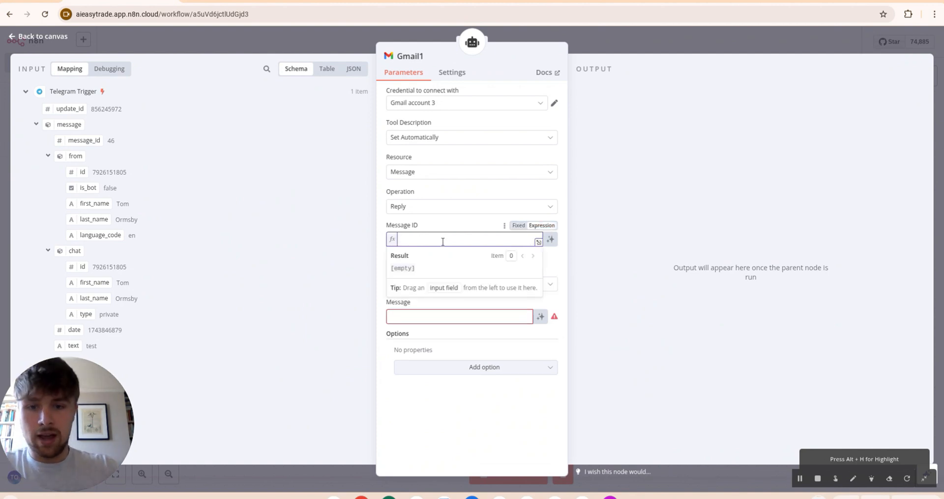
{"action": "type", "text": "{{"}
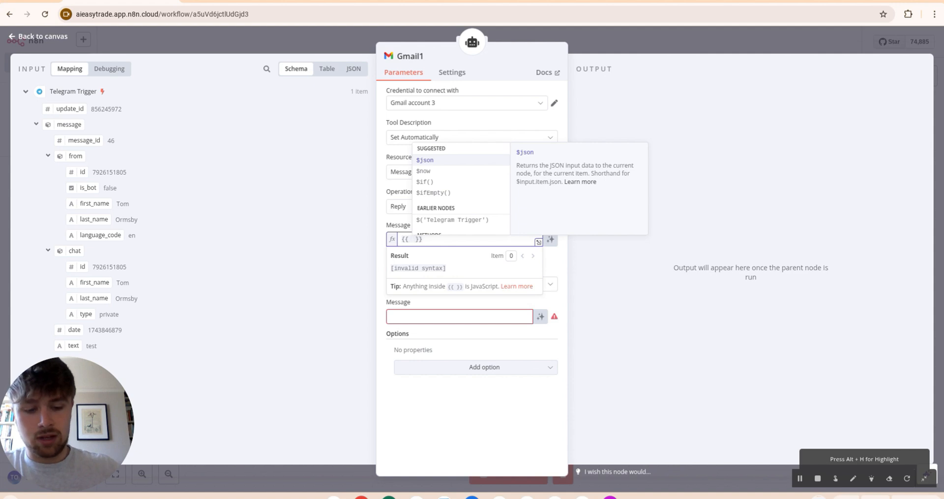
{"action": "key", "text": "Down"}
{"action": "key", "text": "Down"}
{"action": "key", "text": "Down"}
{"action": "key", "text": "Down"}
{"action": "key", "text": "Return"}
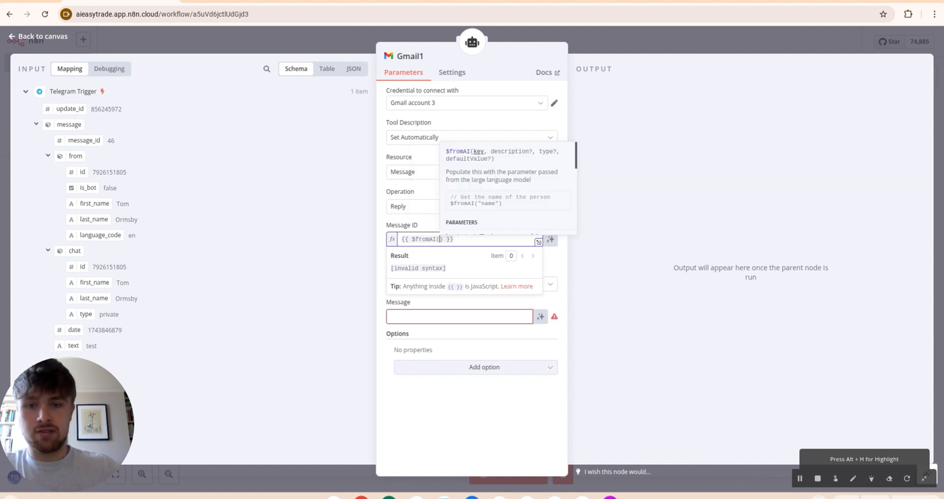
{"action": "type", "text": "'"}
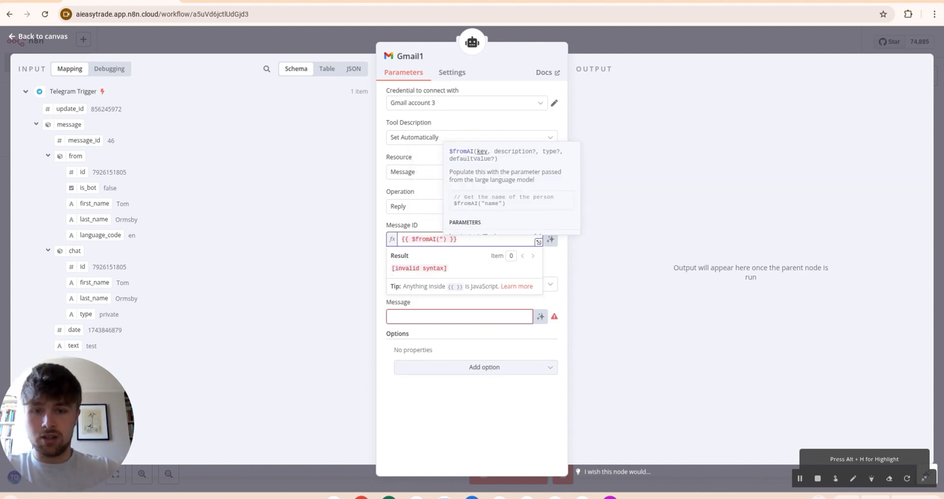
{"action": "type", "text": "messageId,"}
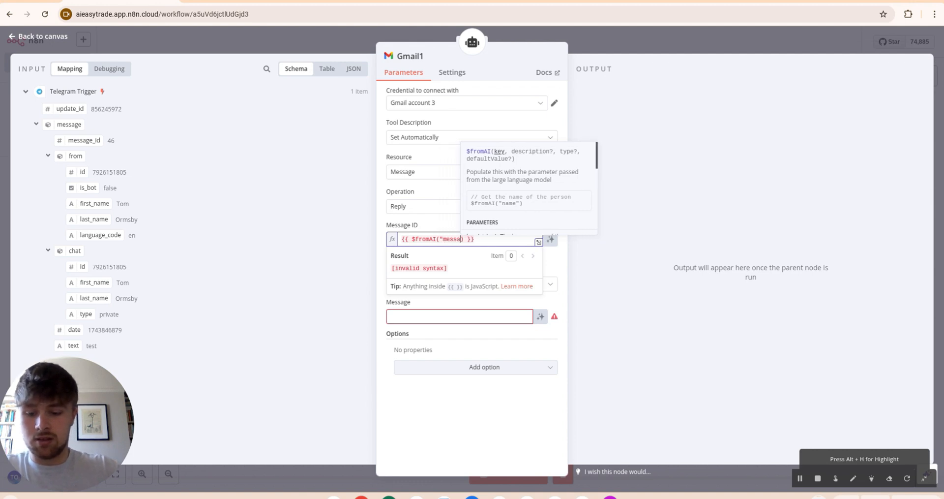
{"action": "type", "text": "\"the "}
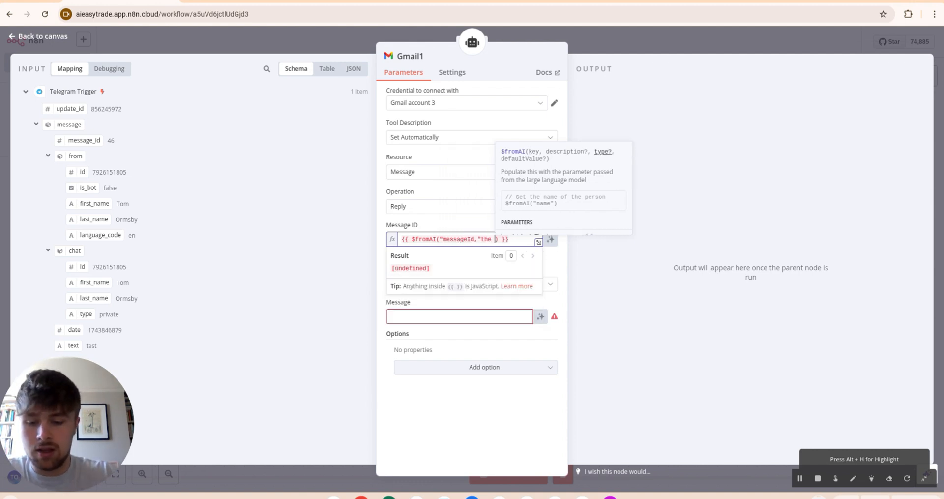
{"action": "type", "text": "message ID of the email we are repling to,"}
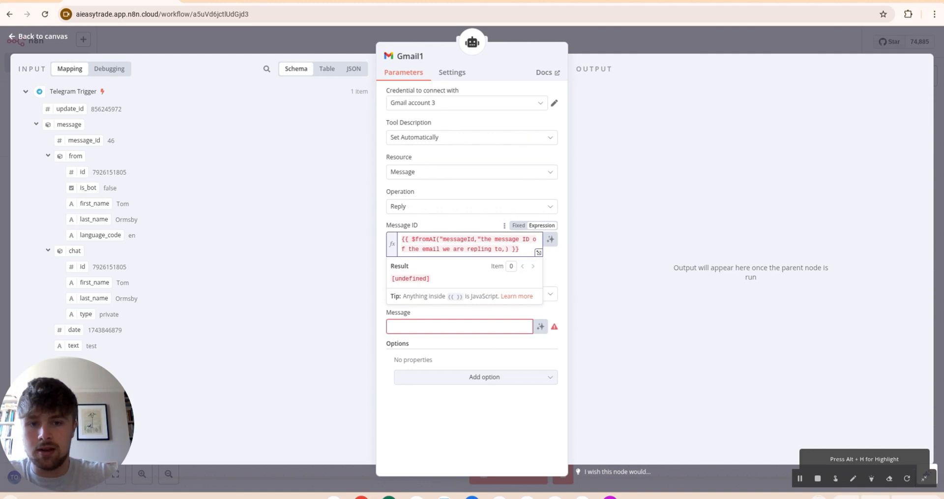
{"action": "type", "text": " find this in t"}
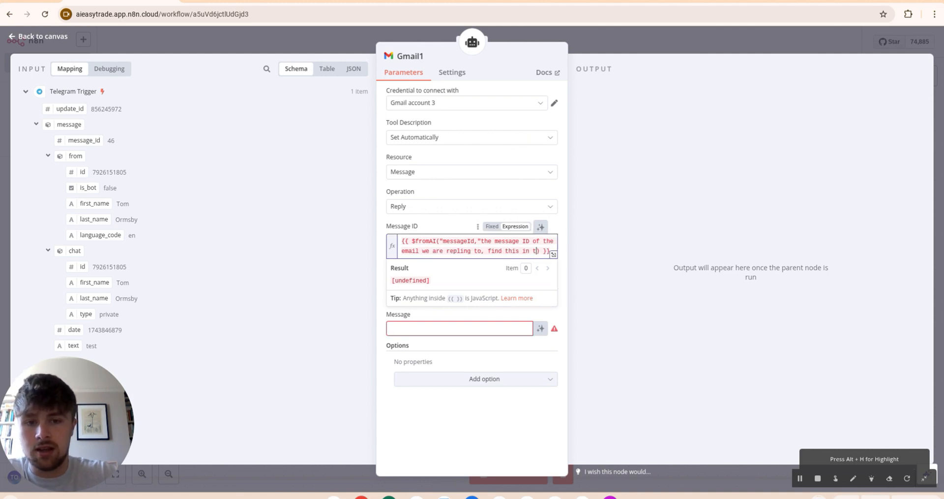
{"action": "type", "text": "he get All: messages tool\""}
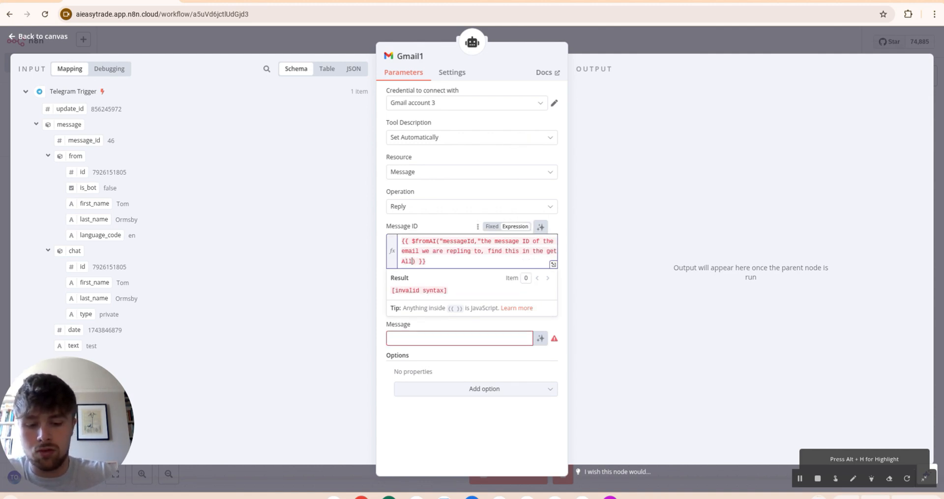
{"action": "left_click", "coordinate": [428, 219]}
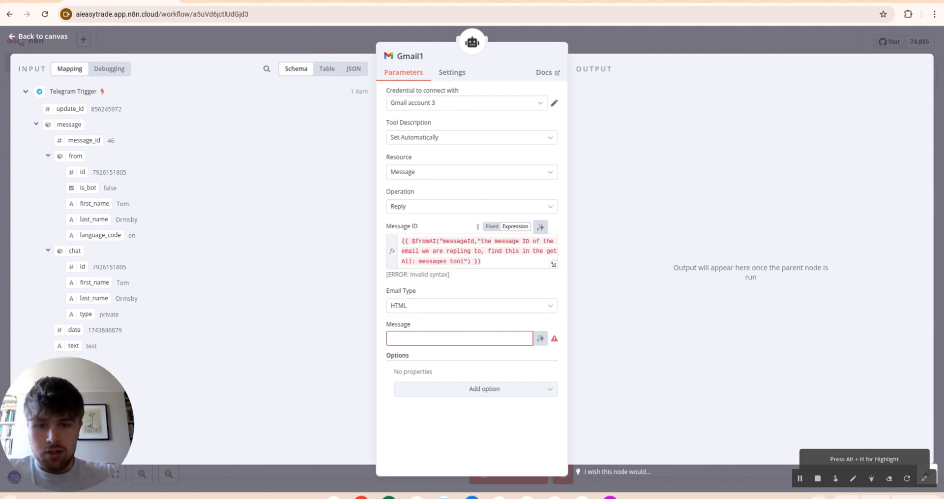
{"action": "left_click_drag", "start_coordinate": [481, 241], "coordinate": [468, 261]}
{"action": "left_click", "coordinate": [485, 261]}
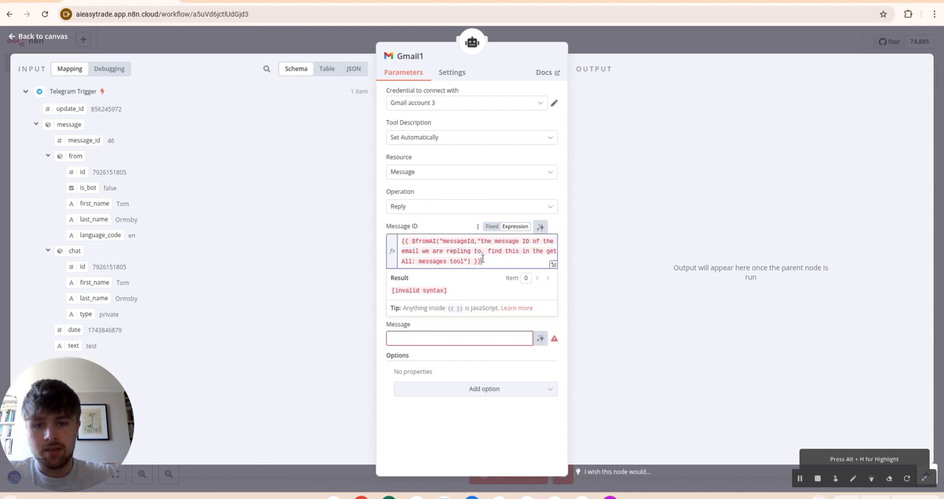
{"action": "left_click", "coordinate": [451, 229]}
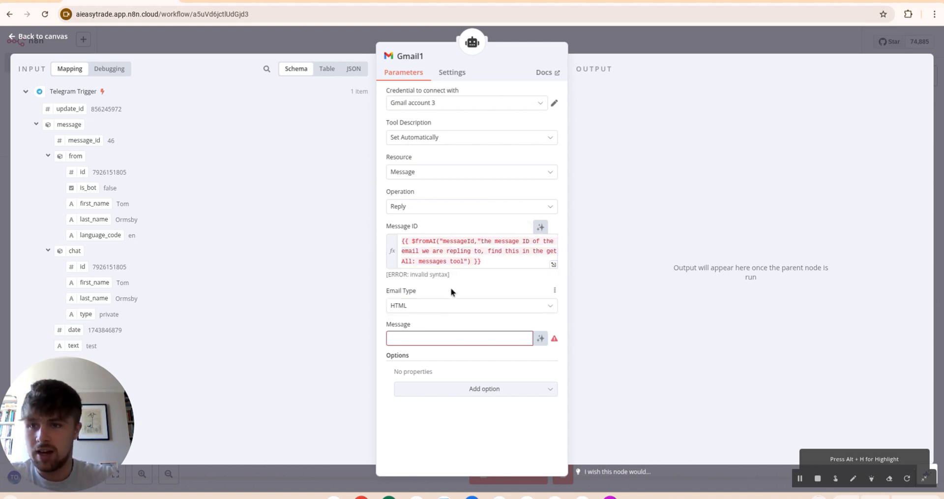
Step: Select the Gmail account credential, paste the $fromAI message body, and turn Append n8n Attribution off
{"action": "left_click", "coordinate": [449, 109]}
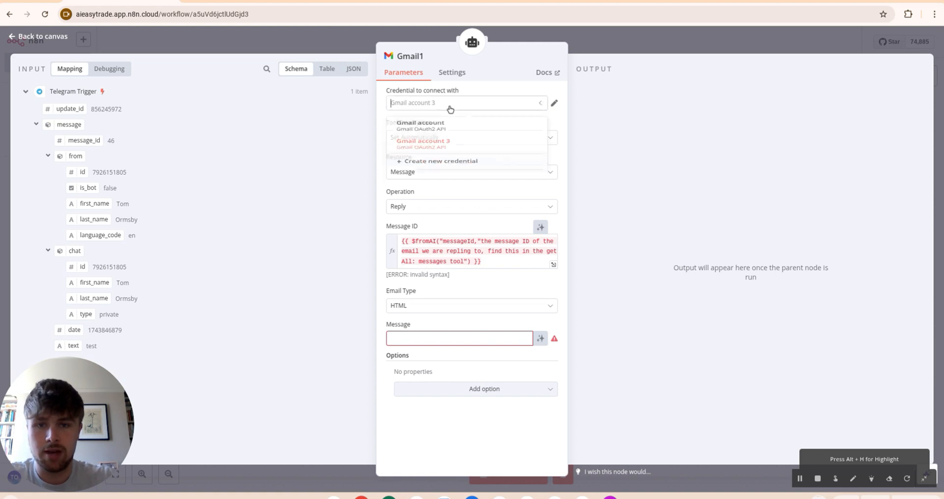
{"action": "left_click", "coordinate": [418, 125]}
{"action": "left_click", "coordinate": [434, 341]}
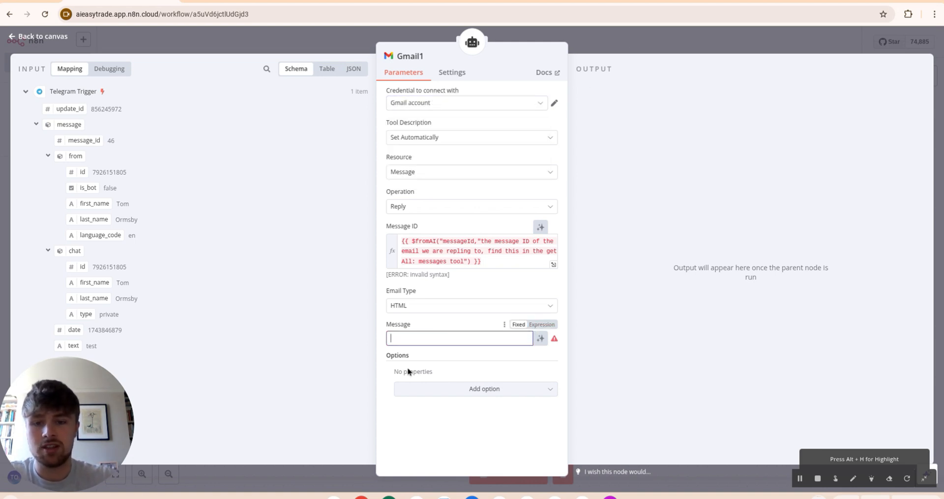
{"action": "type", "text": "{{ $fromAI(\"emailBody\",\"the body of the email in which we are sending\")}}"}
{"action": "left_click", "coordinate": [485, 409]}
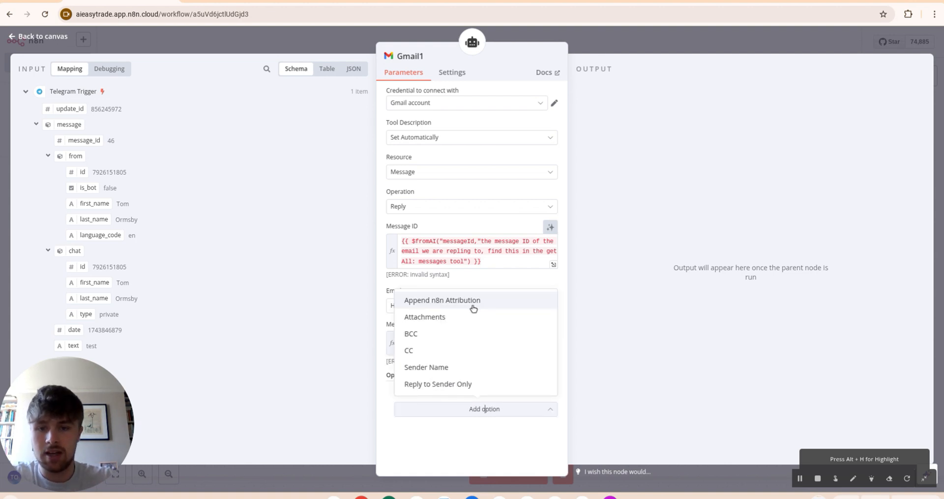
{"action": "left_click", "coordinate": [472, 308]}
{"action": "left_click", "coordinate": [412, 405]}
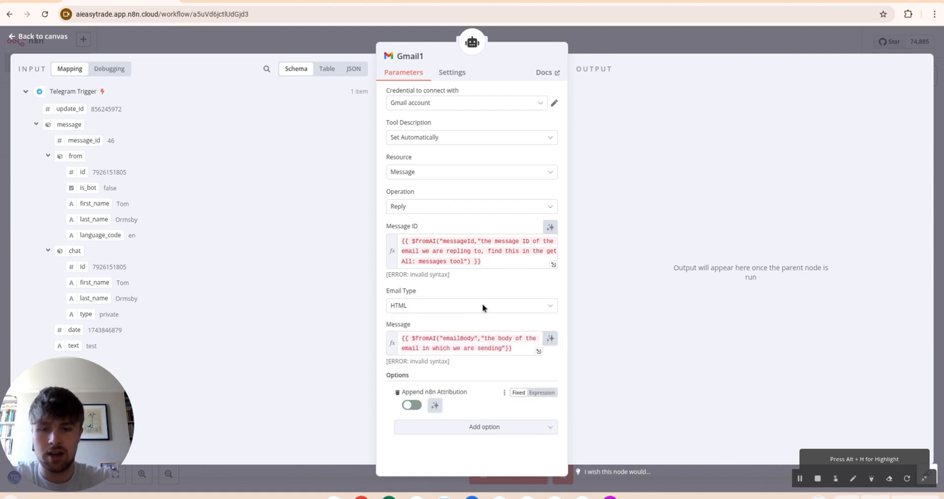
{"action": "key", "text": "Escape"}
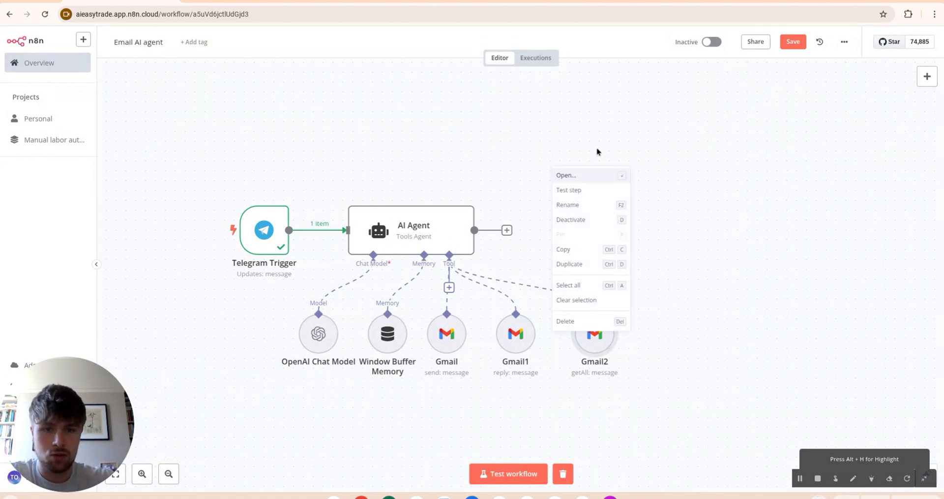
Step: Open the Gmail2 Get Many settings: Gmail account 3, limit 50, Simplify on
{"action": "left_click", "coordinate": [575, 177]}
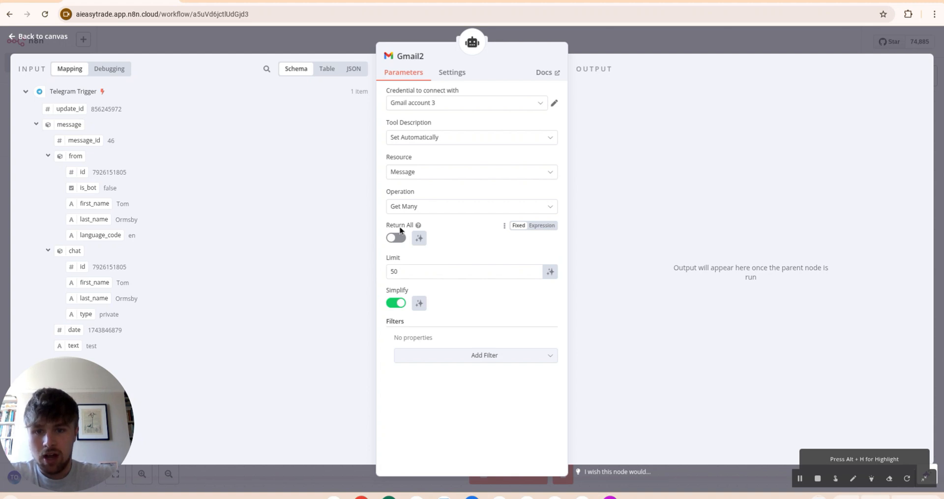
{"action": "mouse_move", "coordinate": [419, 226]}
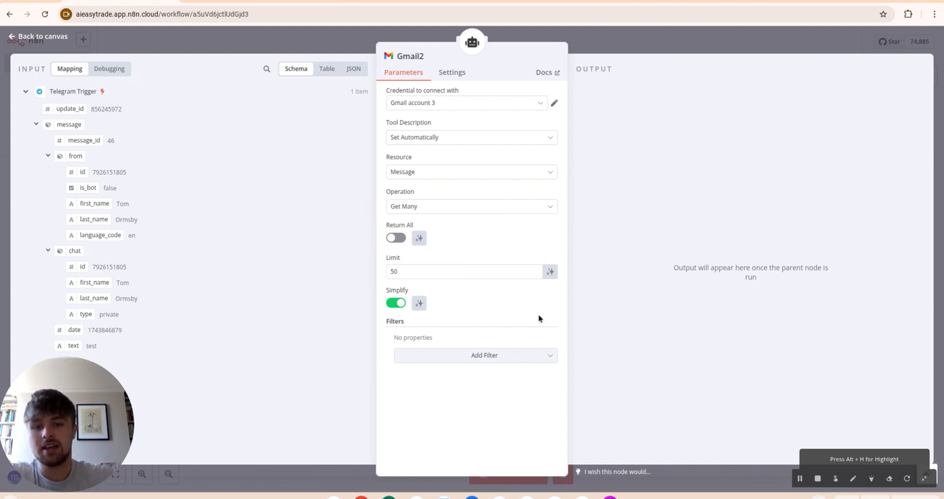
Step: Replace Gmail2's fixed limit of 50 with {{ $fromAI("limit","the total amount of emails to get") }}
{"action": "left_click", "coordinate": [539, 259]}
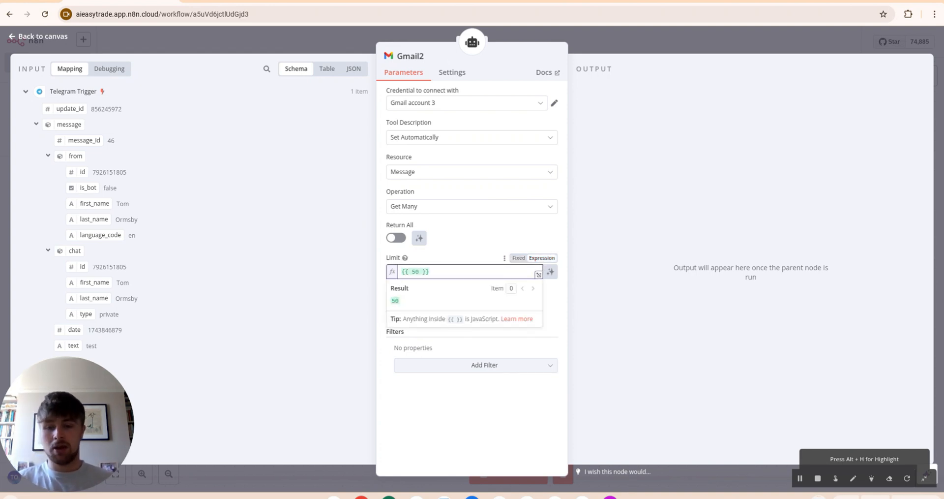
{"action": "key", "text": "BackSpace"}
{"action": "key", "text": "BackSpace"}
{"action": "key", "text": "BackSpace"}
{"action": "key", "text": "BackSpace"}
{"action": "key", "text": "BackSpace"}
{"action": "key", "text": "BackSpace"}
{"action": "key", "text": "BackSpace"}
{"action": "key", "text": "BackSpace"}
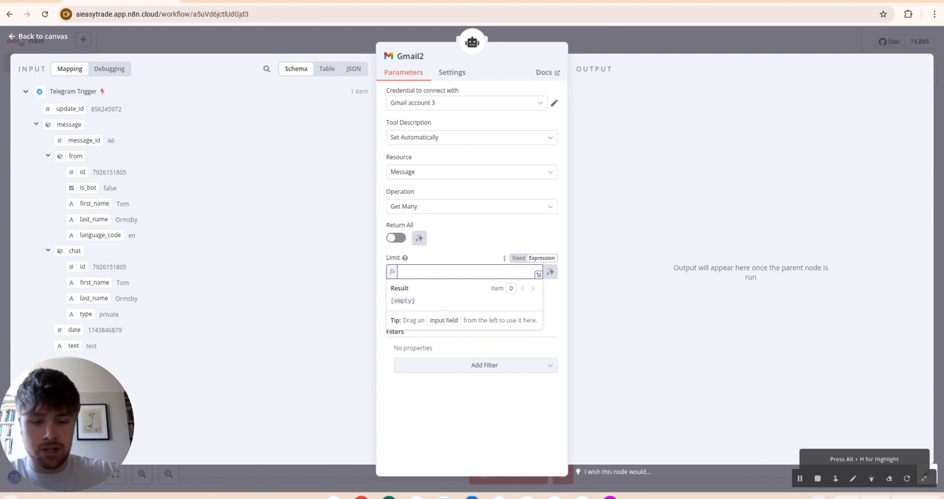
{"action": "type", "text": "{{ $fromAI(\"limit\",\"the total amount of emails to get\") }}"}
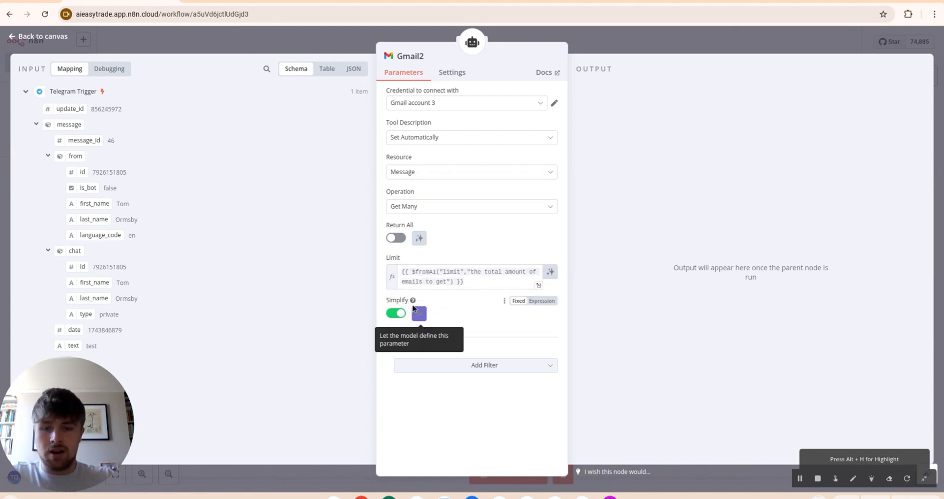
{"action": "mouse_move", "coordinate": [414, 301]}
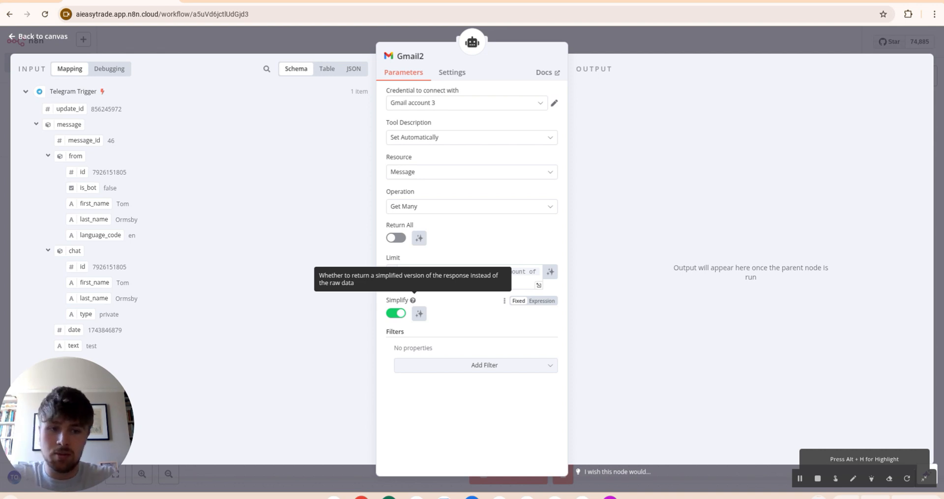
Step: Add a Label Names or IDs filter to Gmail2 set to INBOX
{"action": "left_click", "coordinate": [453, 365]}
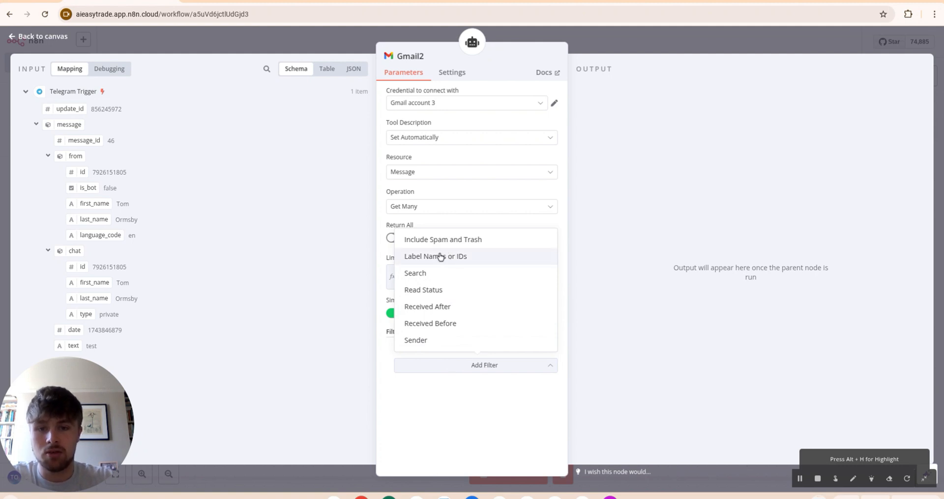
{"action": "left_click", "coordinate": [438, 256]}
{"action": "left_click", "coordinate": [458, 361]}
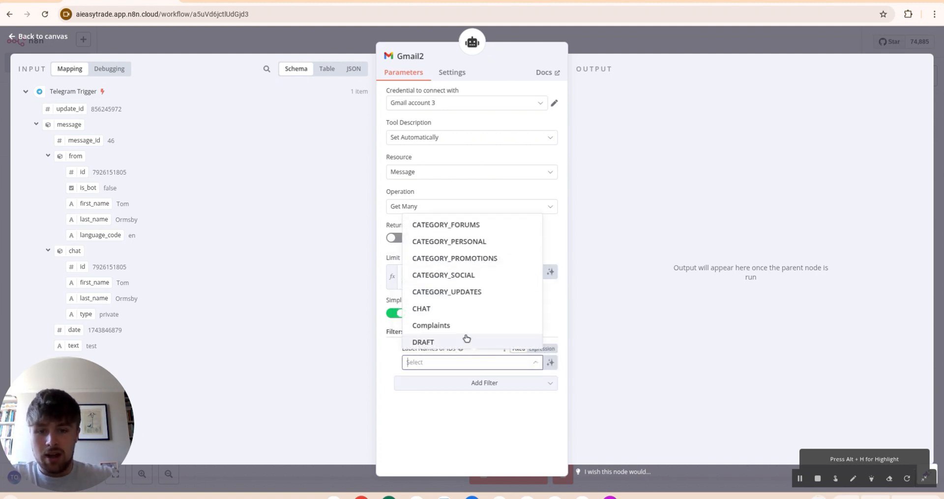
{"action": "left_click", "coordinate": [441, 393]}
{"action": "left_click", "coordinate": [459, 362]}
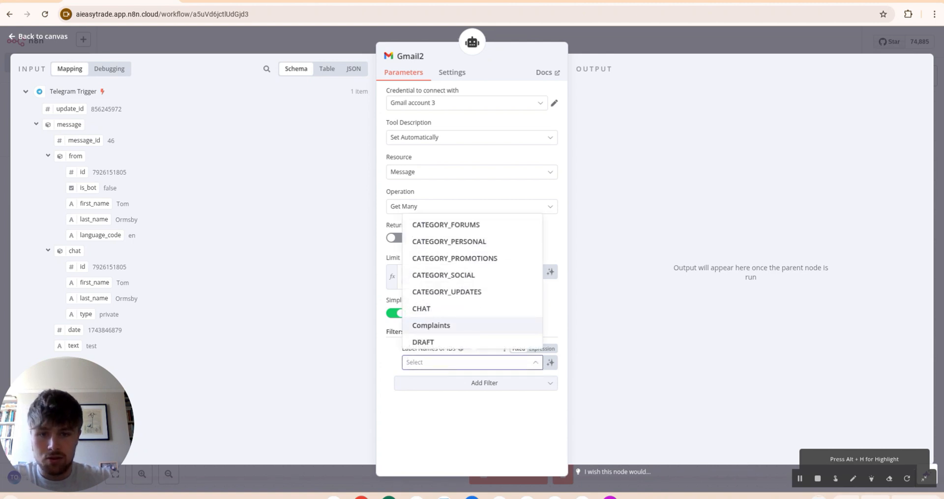
{"action": "scroll", "coordinate": [465, 324], "scroll_direction": "down", "scroll_amount": 3}
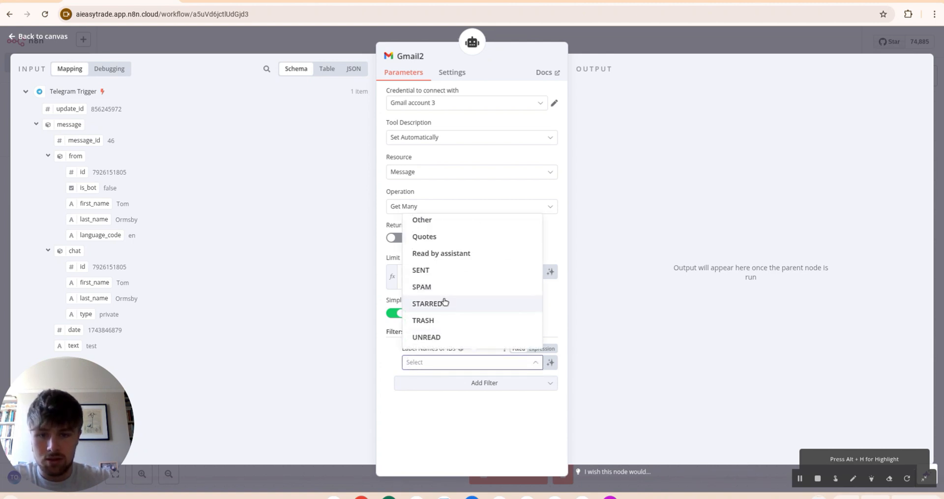
{"action": "scroll", "coordinate": [445, 307], "scroll_direction": "up", "scroll_amount": 2}
{"action": "left_click", "coordinate": [434, 275]}
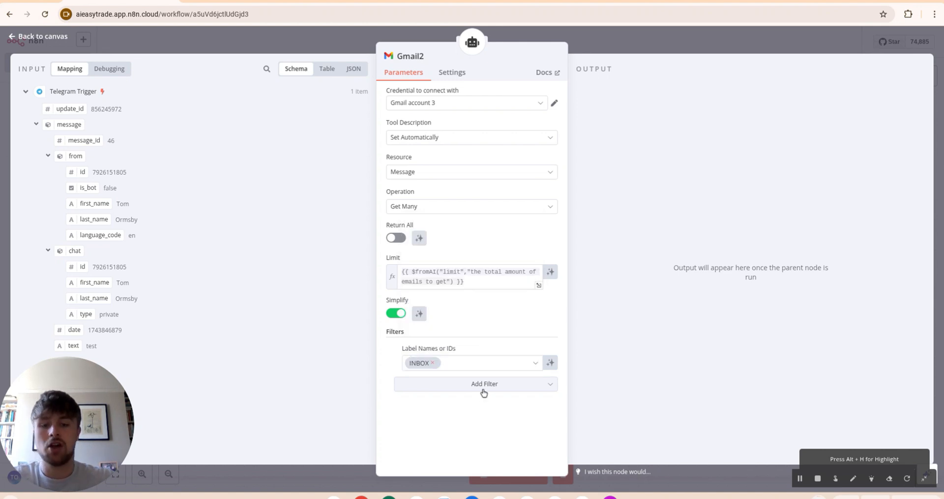
Step: Add an empty Received After filter and open its date picker
{"action": "left_click", "coordinate": [483, 391]}
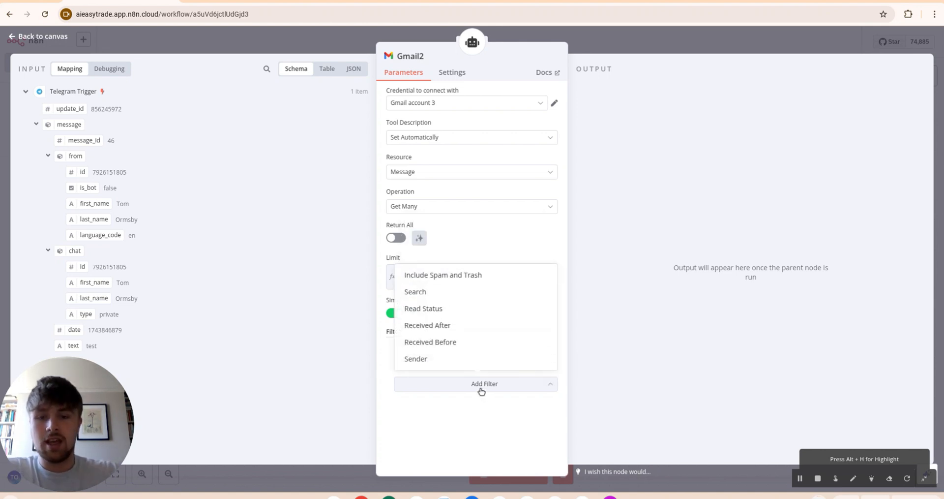
{"action": "left_click", "coordinate": [453, 325]}
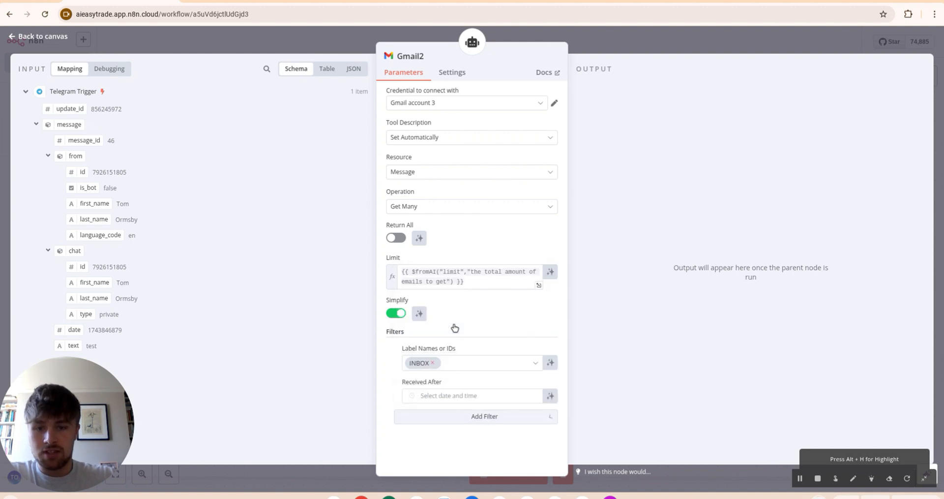
{"action": "left_click", "coordinate": [445, 396]}
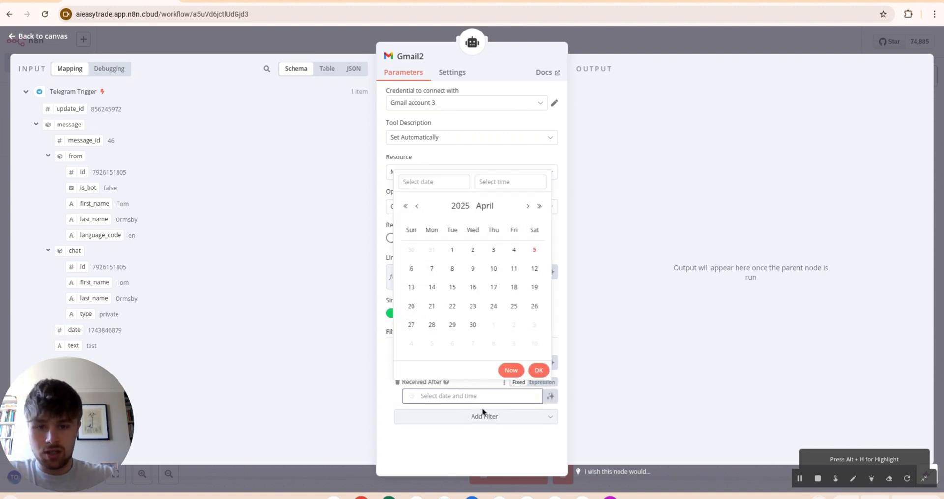
Step: Set Received After to a $fromAI("recievedAfter") expression, left empty when no time is given
{"action": "left_click", "coordinate": [542, 382]}
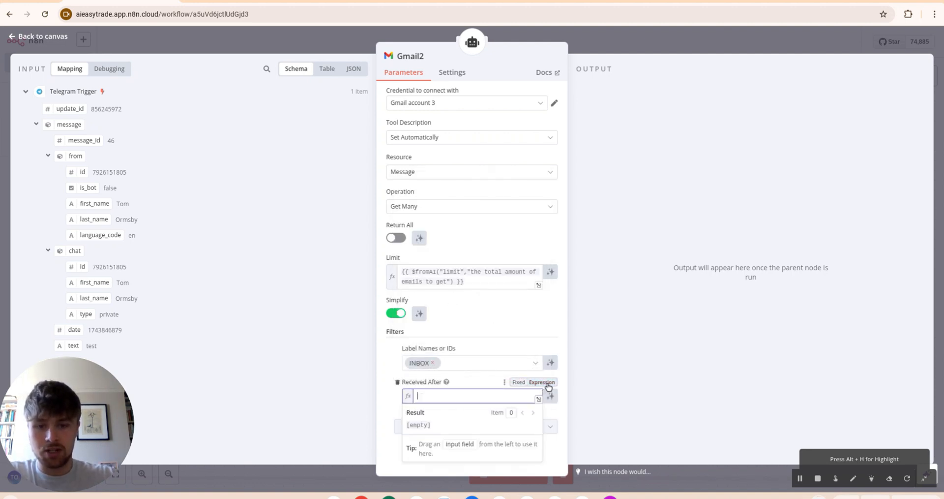
{"action": "left_click", "coordinate": [541, 399]}
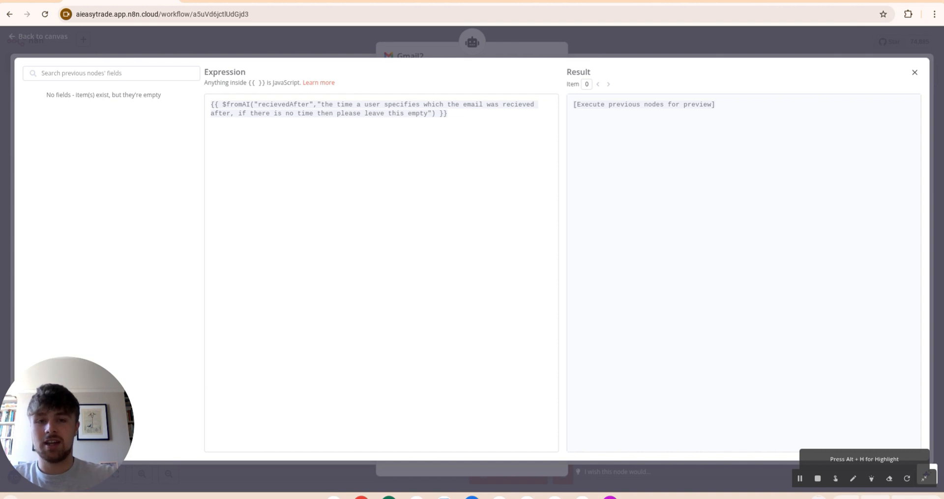
{"action": "key", "text": "Escape"}
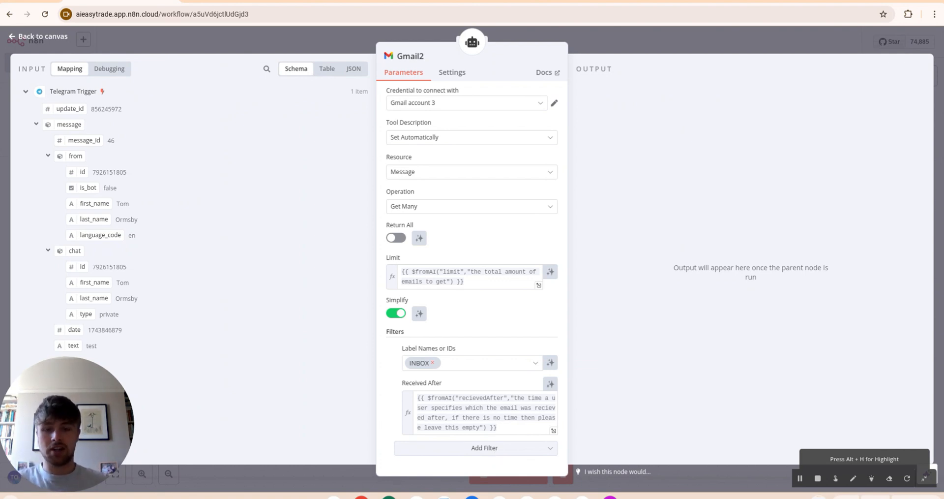
Step: Add a Received Before filter filled by an AI $fromAI expression
{"action": "left_click", "coordinate": [496, 451]}
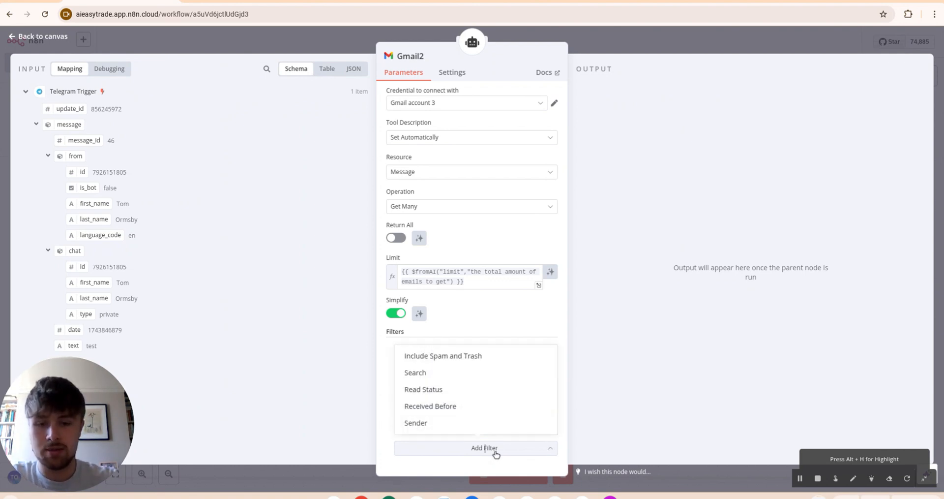
{"action": "left_click", "coordinate": [455, 409]}
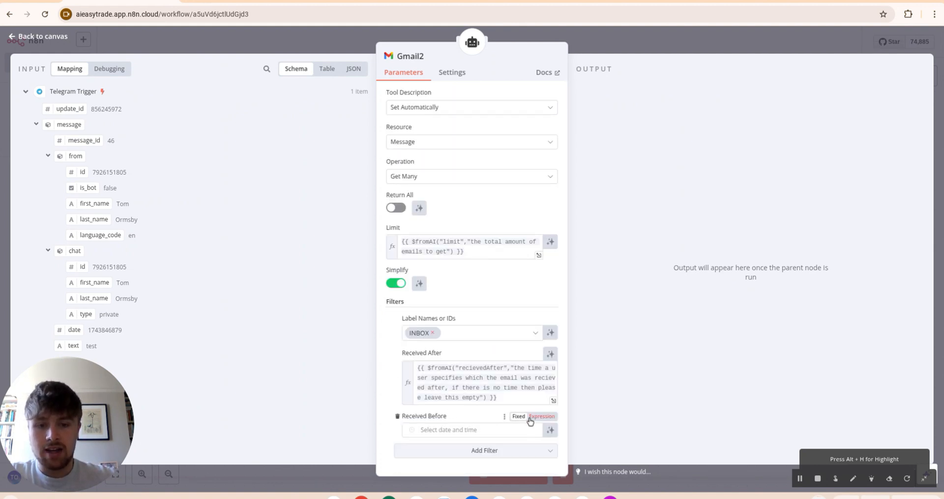
{"action": "left_click", "coordinate": [543, 417]}
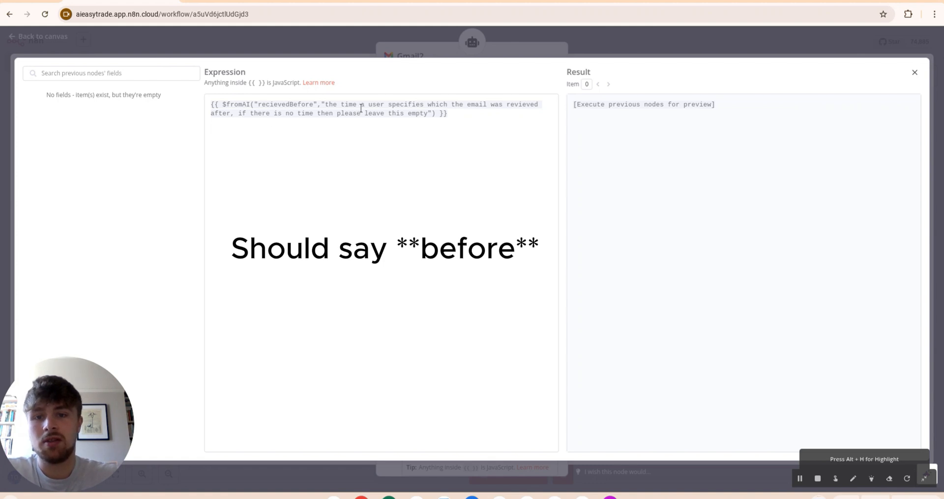
{"action": "left_click", "coordinate": [675, 56]}
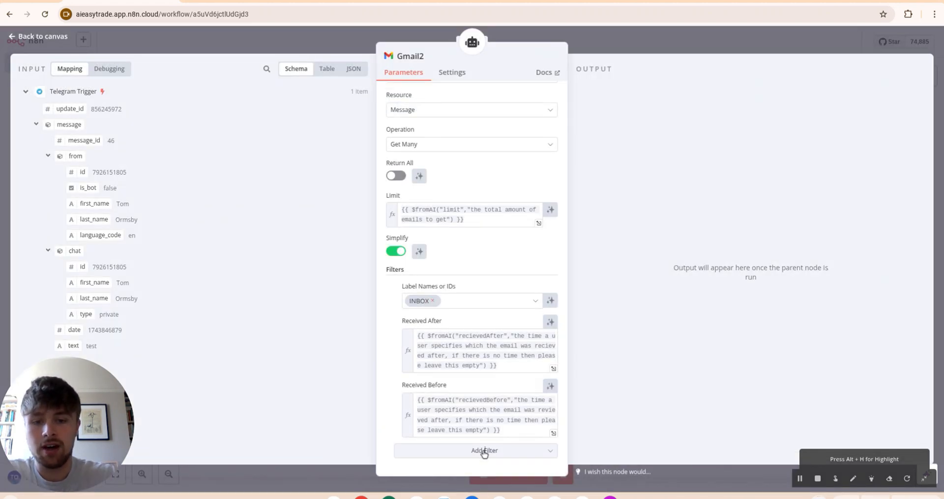
Step: Add a Sender filter with an AI-filled expression, then close the Gmail2 settings
{"action": "left_click", "coordinate": [484, 450]}
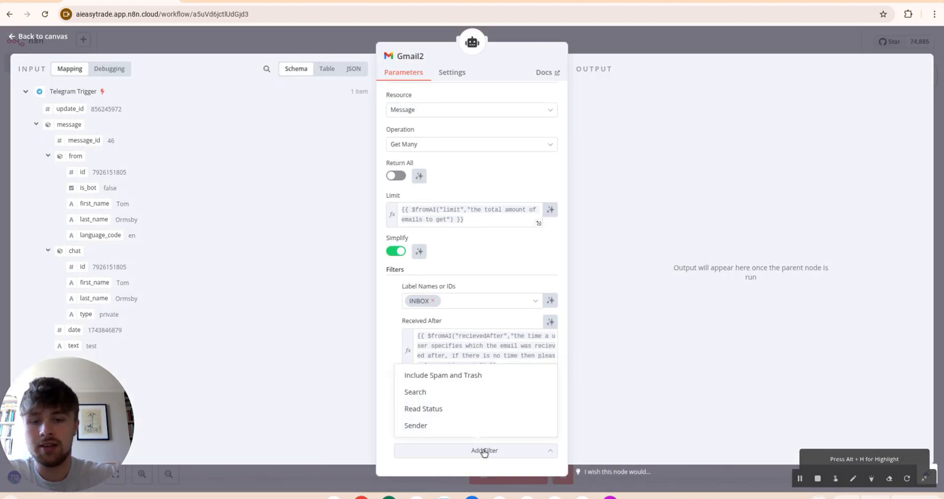
{"action": "left_click", "coordinate": [447, 427]}
{"action": "scroll", "coordinate": [433, 452], "scroll_direction": "down", "scroll_amount": 1}
{"action": "left_click", "coordinate": [427, 425]}
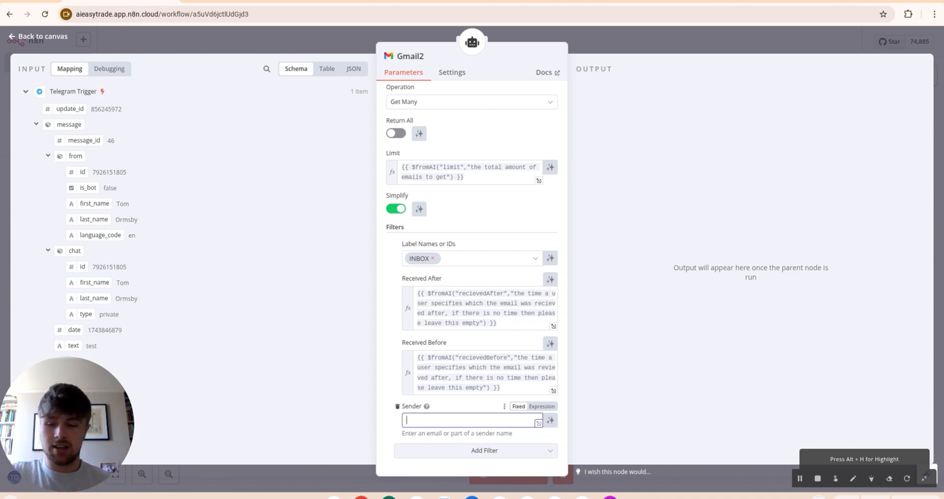
{"action": "type", "text": "{{"}
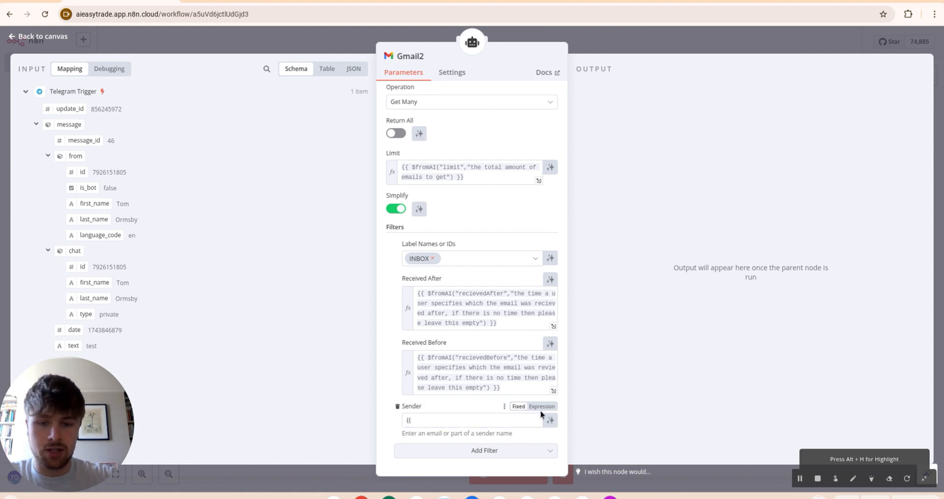
{"action": "left_click", "coordinate": [542, 407]}
{"action": "key", "text": "BackSpace"}
{"action": "left_click_drag", "start_coordinate": [515, 430], "coordinate": [365, 415]}
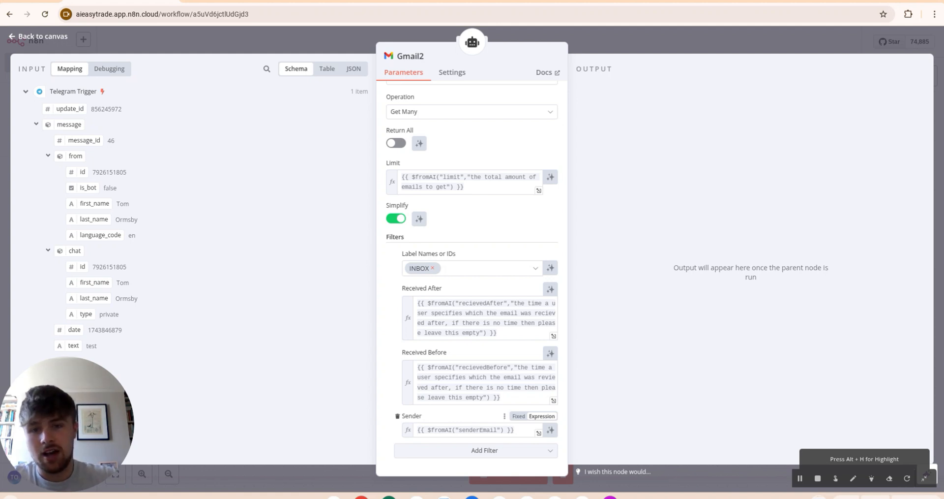
{"action": "scroll", "coordinate": [540, 235], "scroll_direction": "up", "scroll_amount": 2}
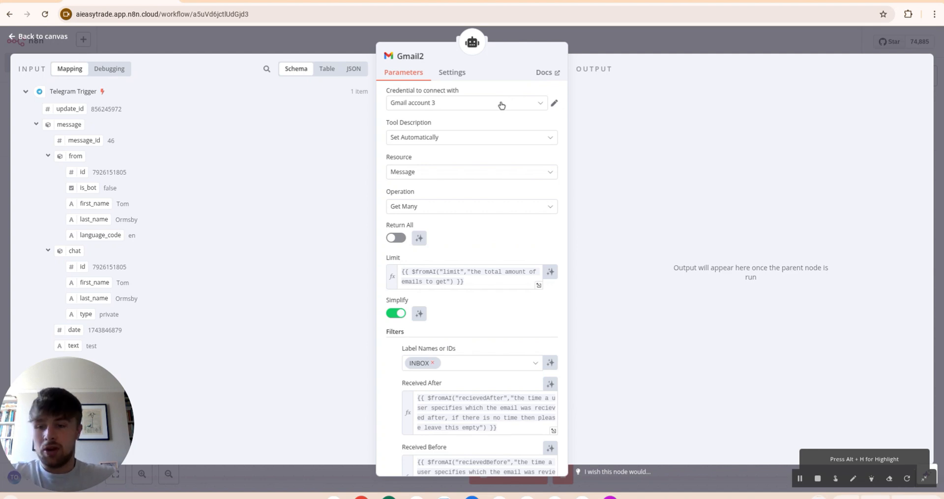
{"action": "key", "text": "Escape"}
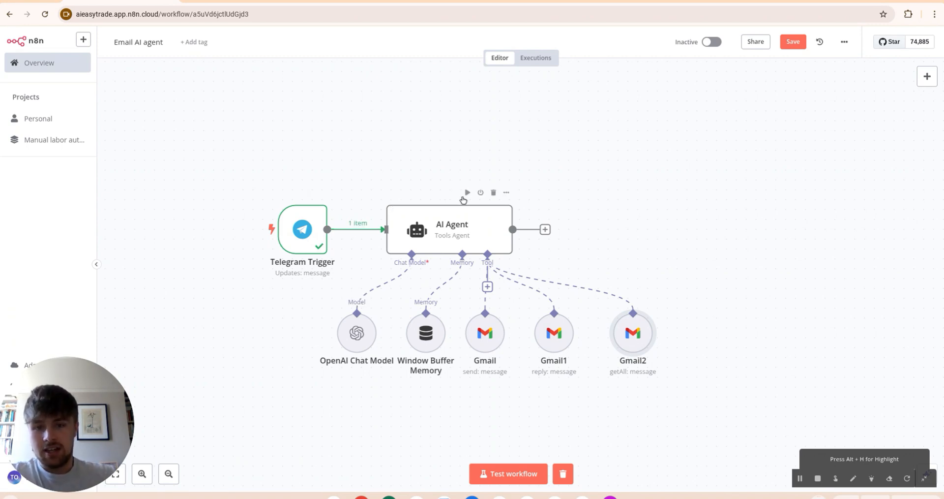
Step: After test-running the AI Agent, set Window Buffer Memory's session to Define below with context window 10
{"action": "left_click", "coordinate": [467, 192]}
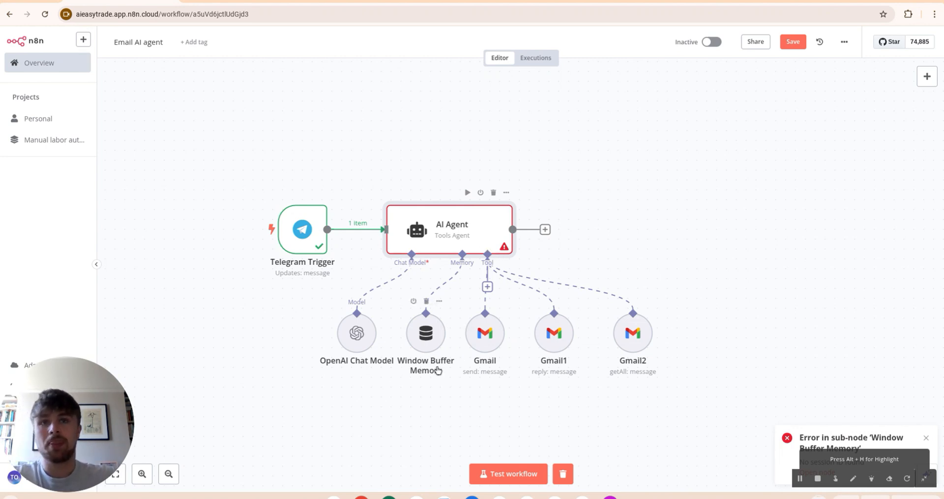
{"action": "right_click", "coordinate": [427, 344]}
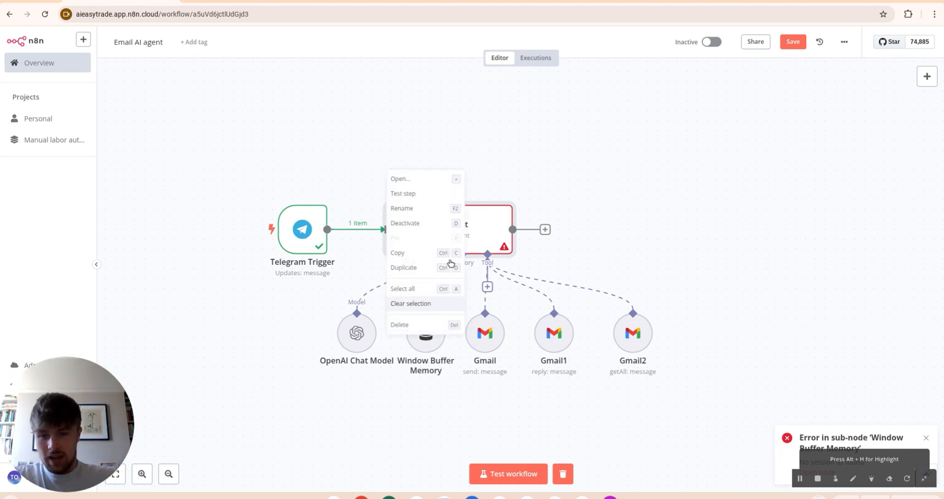
{"action": "left_click", "coordinate": [427, 180]}
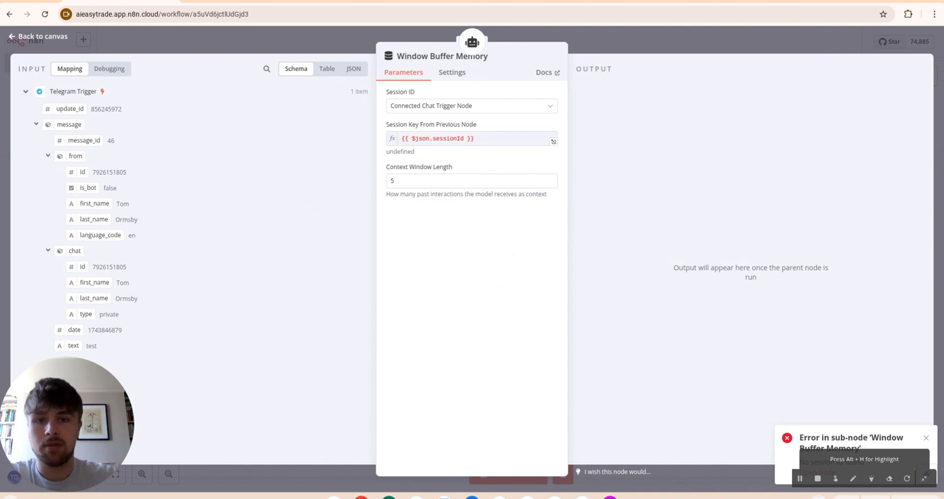
{"action": "left_click", "coordinate": [476, 106]}
{"action": "left_click", "coordinate": [458, 163]}
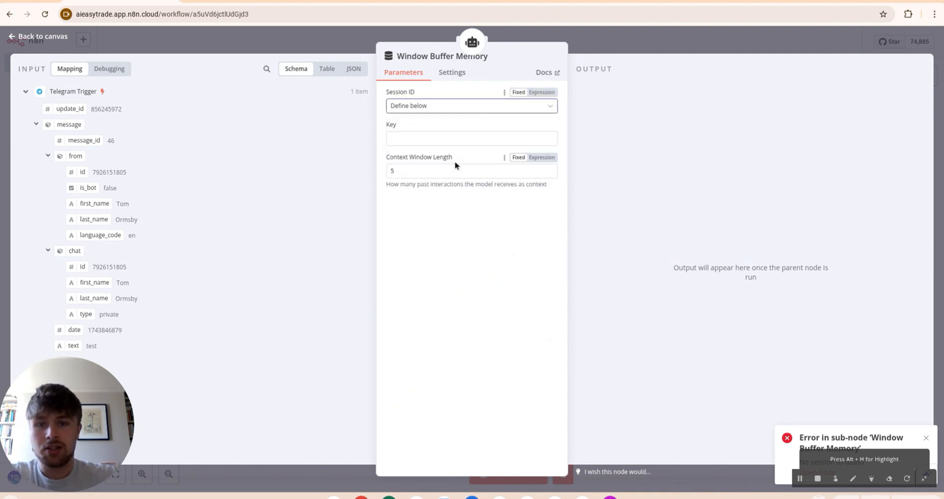
{"action": "left_click", "coordinate": [414, 170]}
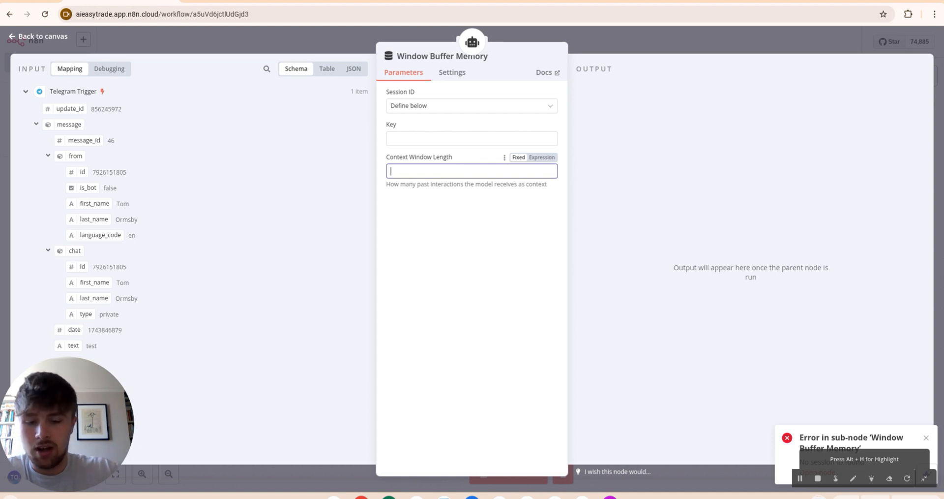
{"action": "type", "text": "10"}
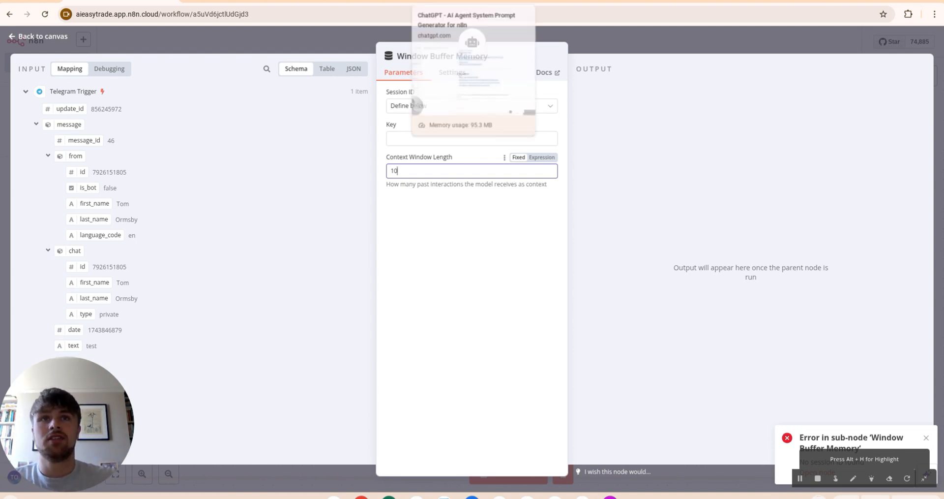
{"action": "left_click", "coordinate": [463, 1]}
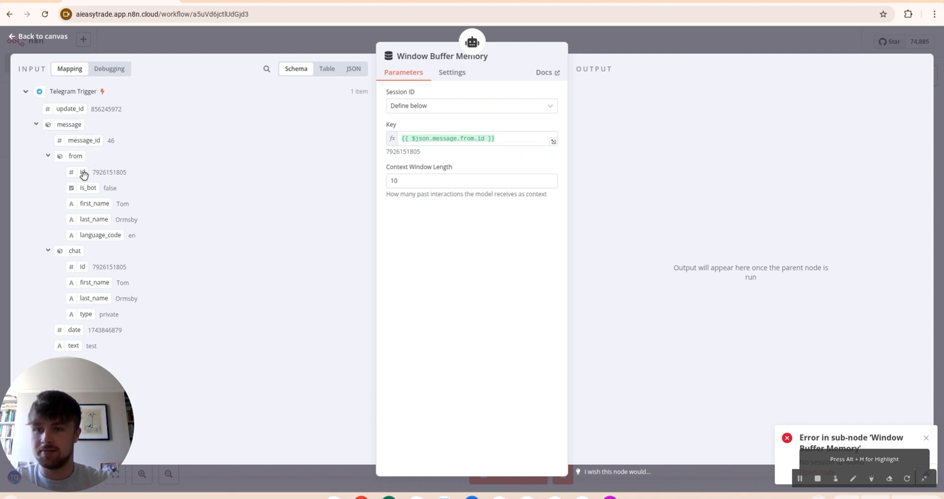
{"action": "key", "text": "Escape"}
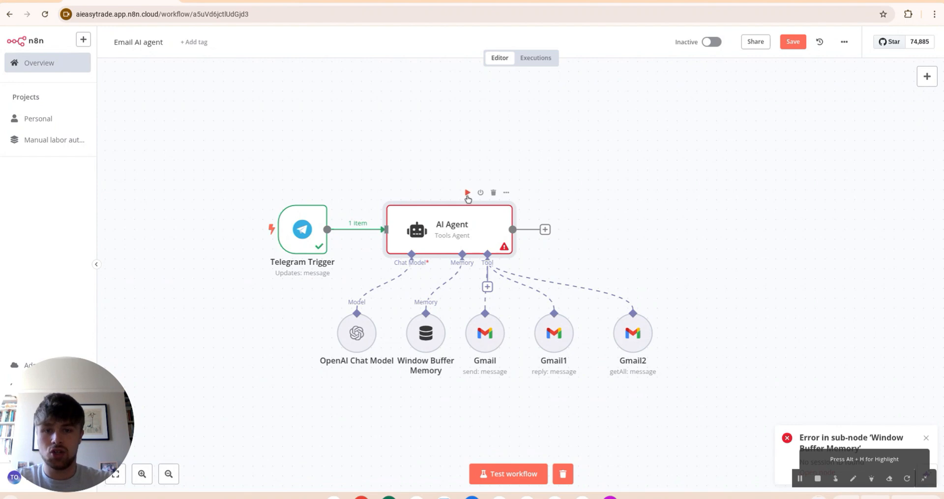
Step: Add the missing closing parenthesis to the Gmail send node's Message expression
{"action": "left_click", "coordinate": [467, 192]}
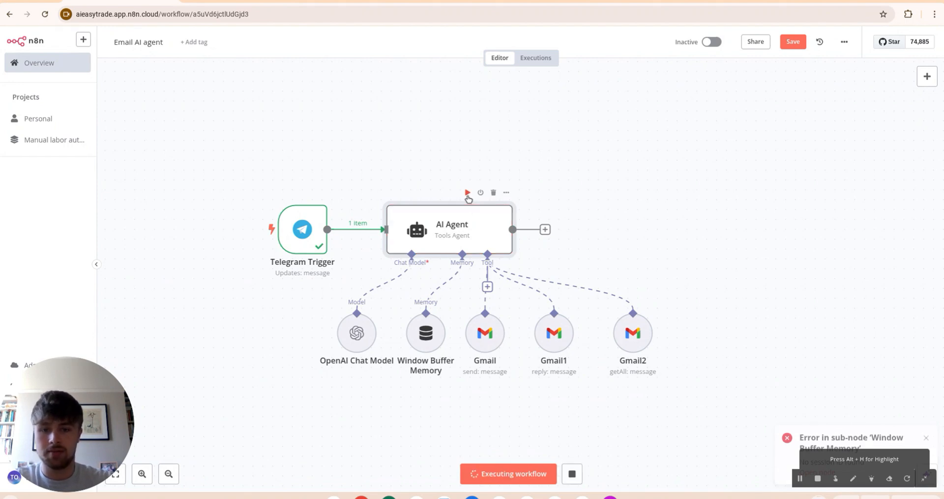
{"action": "scroll", "coordinate": [681, 369], "scroll_direction": "up", "scroll_amount": 2}
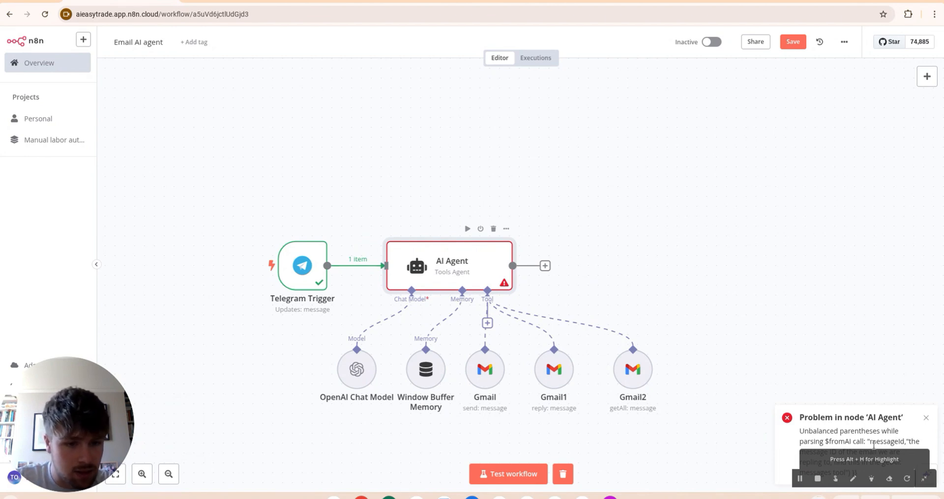
{"action": "right_click", "coordinate": [485, 369]}
{"action": "left_click", "coordinate": [465, 208]}
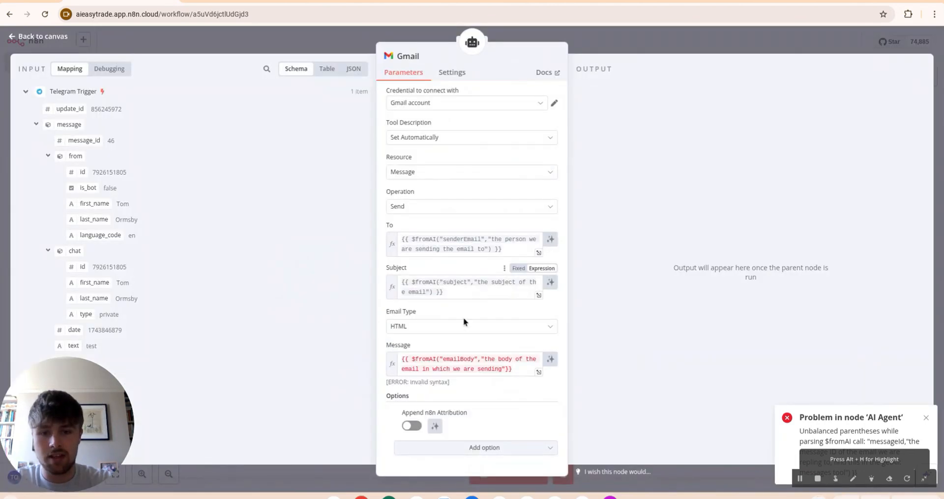
{"action": "left_click", "coordinate": [506, 368]}
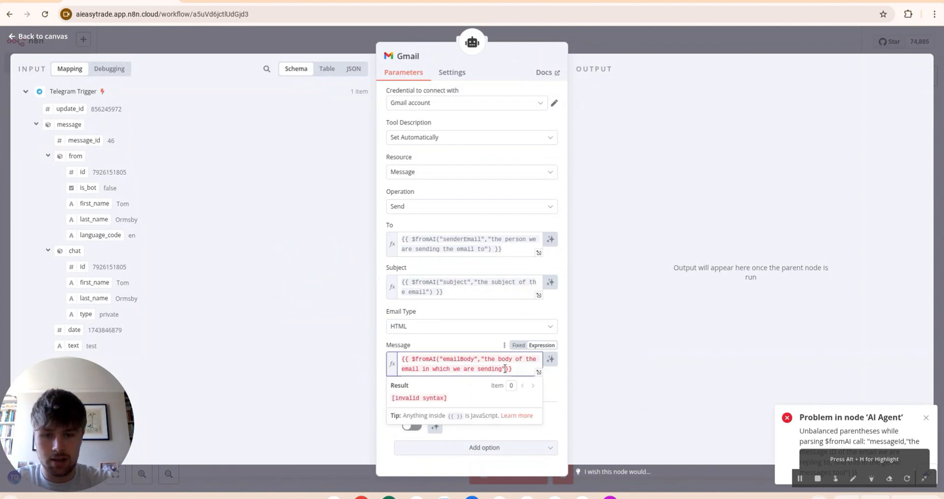
{"action": "type", "text": ")"}
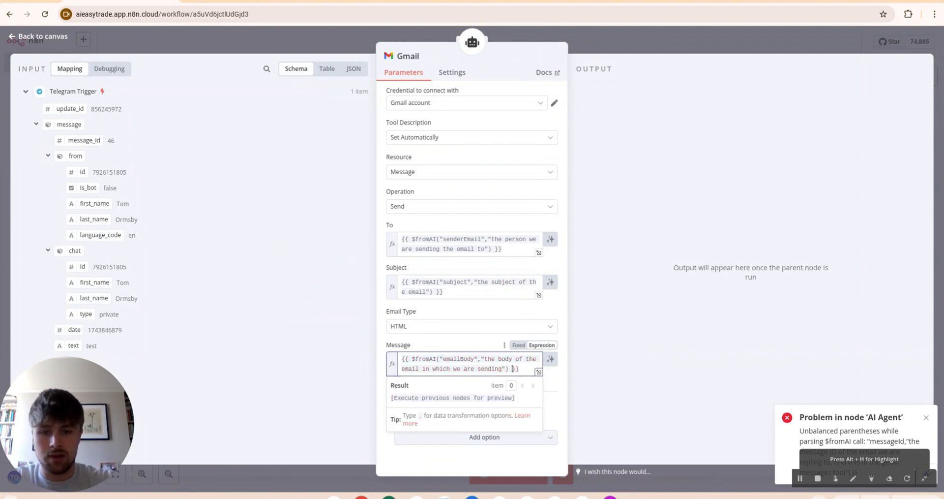
{"action": "left_click", "coordinate": [631, 40]}
Step: Check Gmail1's Message and Message ID expressions for syntax errors
{"action": "right_click", "coordinate": [519, 200]}
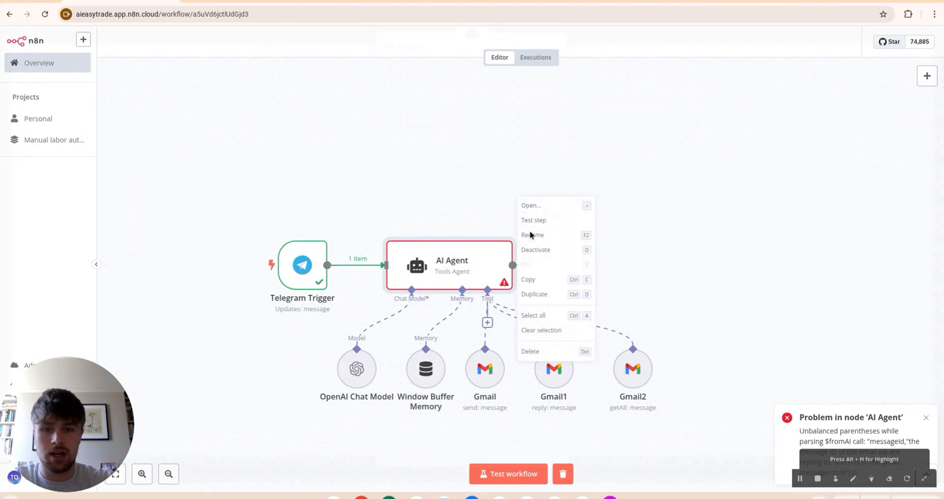
{"action": "left_click", "coordinate": [533, 206]}
{"action": "left_click", "coordinate": [506, 349]}
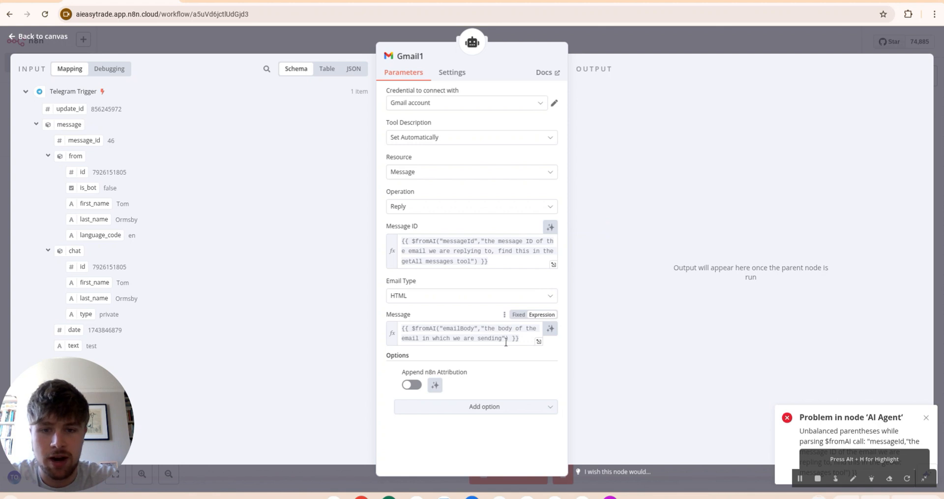
{"action": "left_click", "coordinate": [481, 241]}
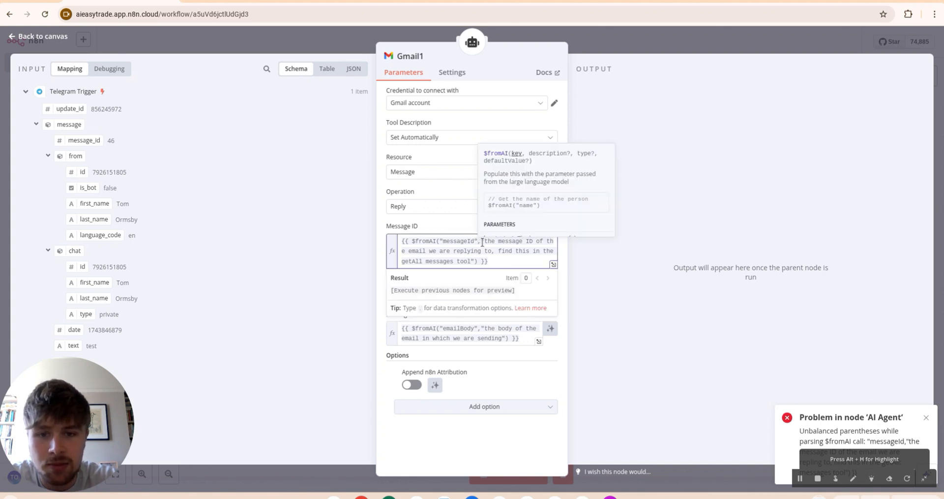
{"action": "left_click", "coordinate": [468, 227]}
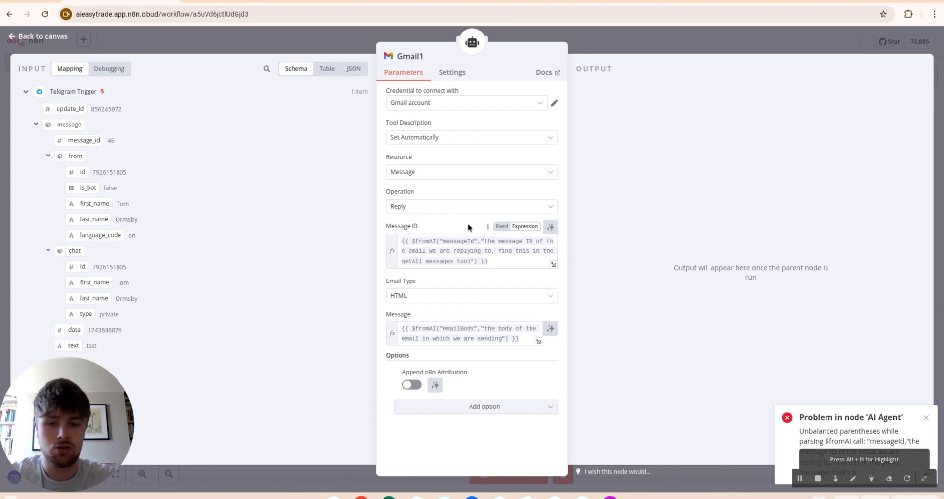
{"action": "left_click", "coordinate": [661, 41]}
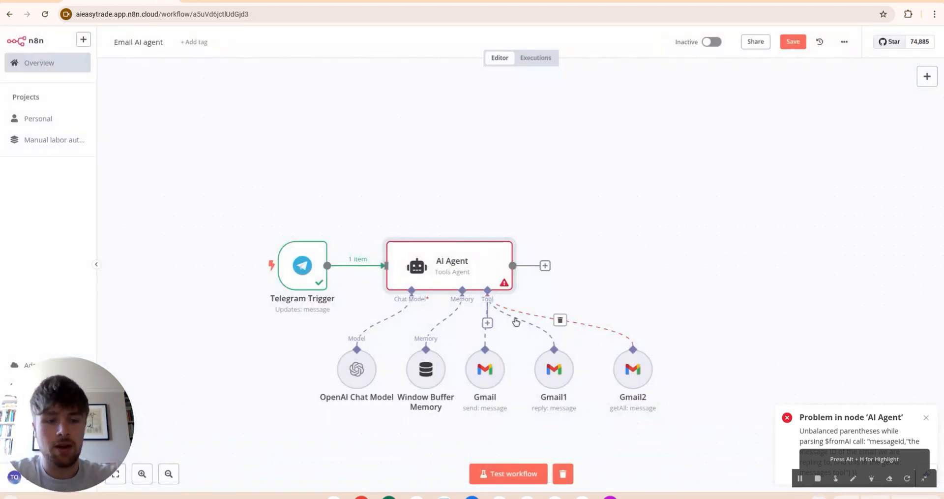
Step: Add a Telegram Send a text message node after the AI Agent, mapping from.id to Chat ID and the output to Text
{"action": "left_click", "coordinate": [466, 229]}
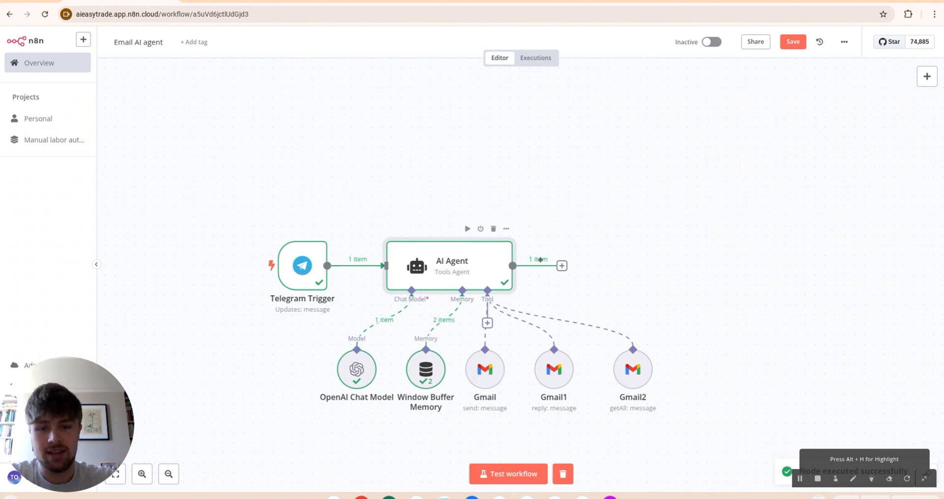
{"action": "left_click", "coordinate": [561, 265]}
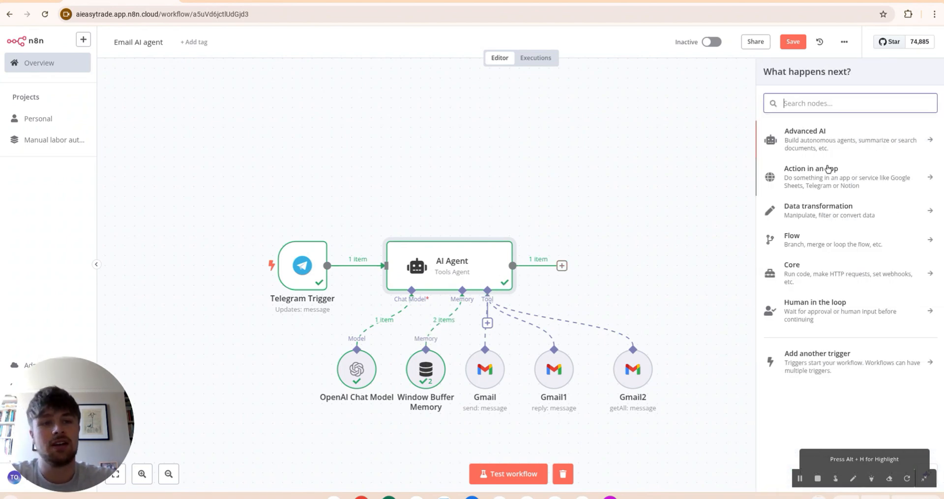
{"action": "type", "text": "tel"}
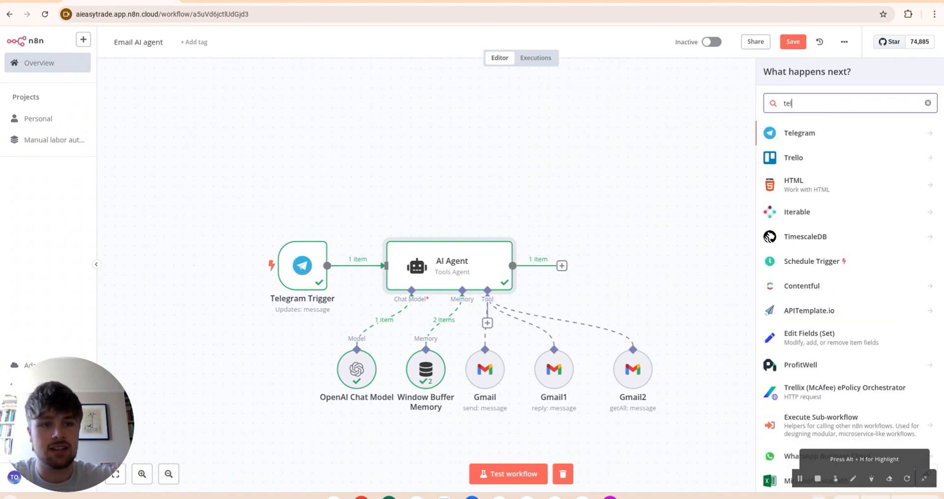
{"action": "left_click", "coordinate": [807, 134]}
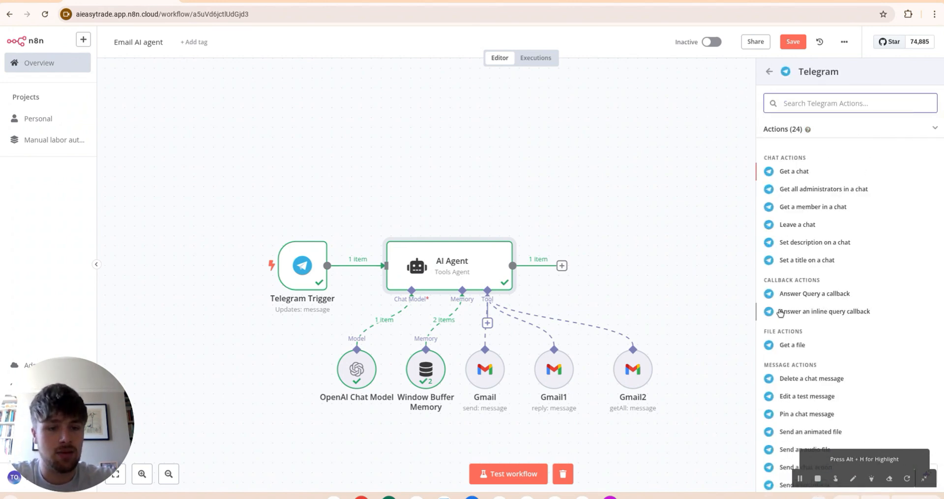
{"action": "scroll", "coordinate": [780, 313], "scroll_direction": "down", "scroll_amount": 5}
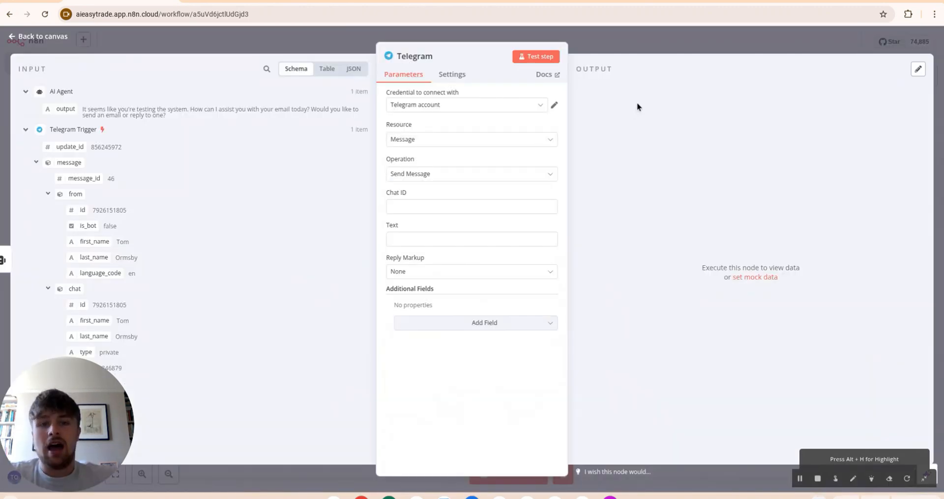
{"action": "left_click", "coordinate": [816, 314]}
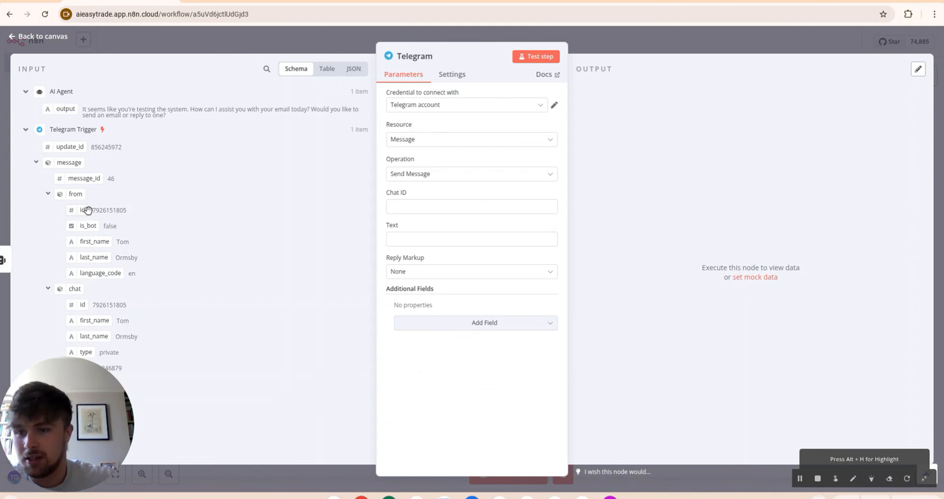
{"action": "left_click_drag", "start_coordinate": [83, 210], "coordinate": [423, 206]}
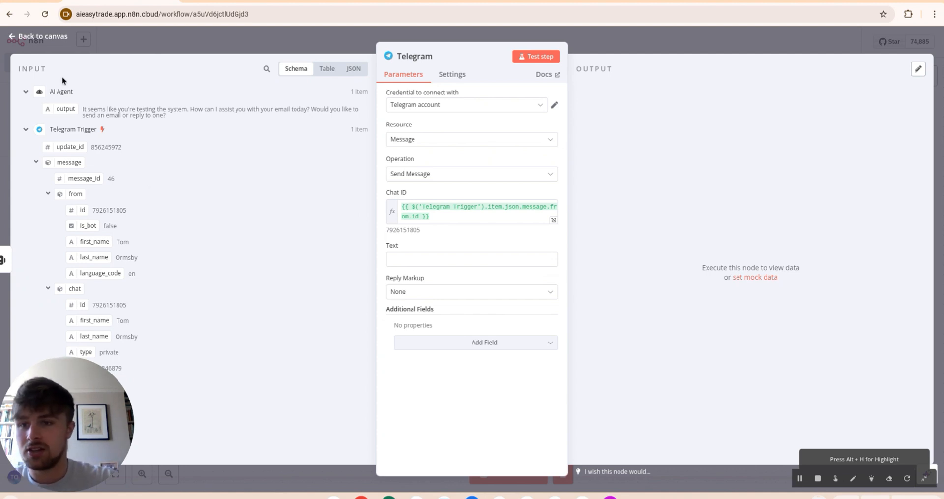
{"action": "left_click_drag", "start_coordinate": [65, 108], "coordinate": [392, 261]}
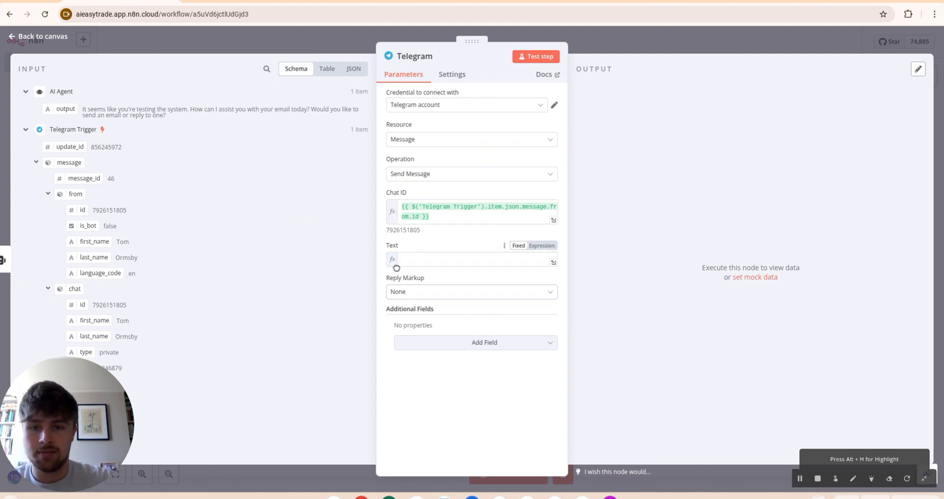
{"action": "key", "text": "Escape"}
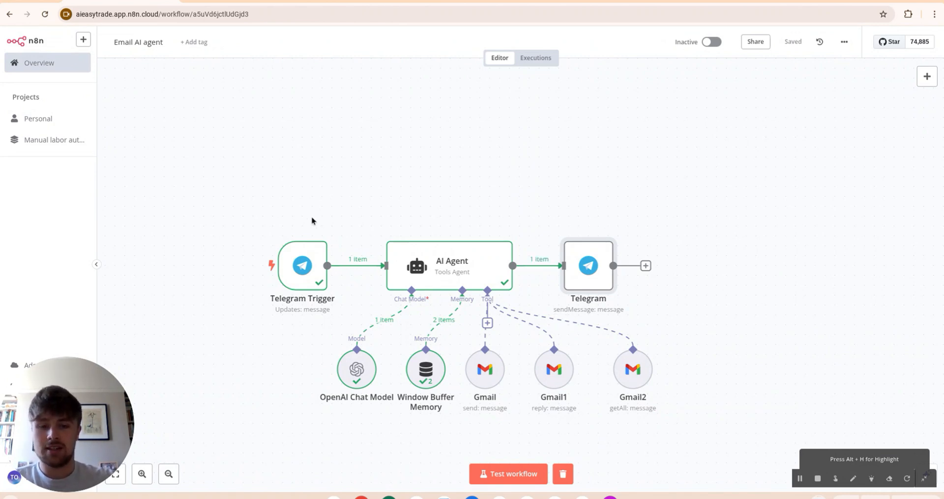
Step: Review the Coffee email in Gmail and the bot chat, then start a workflow test run
{"action": "key", "text": "ctrl+Tab"}
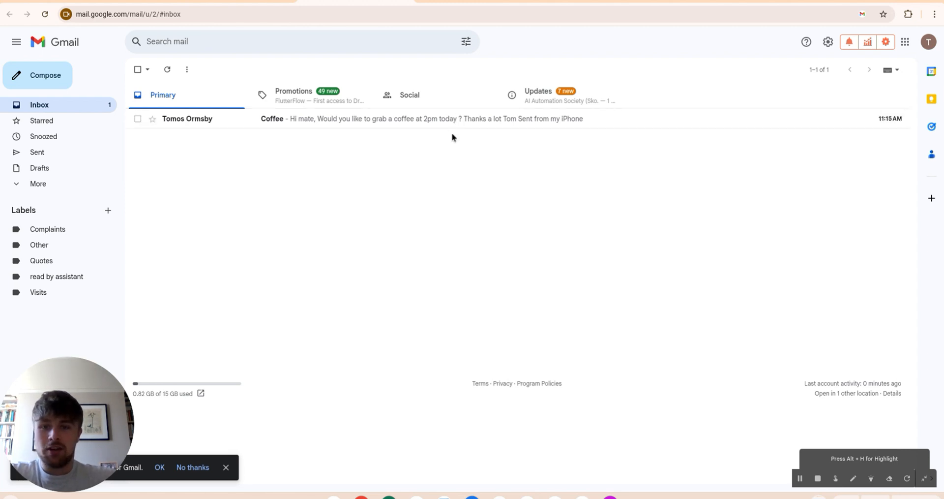
{"action": "left_click", "coordinate": [259, 1]}
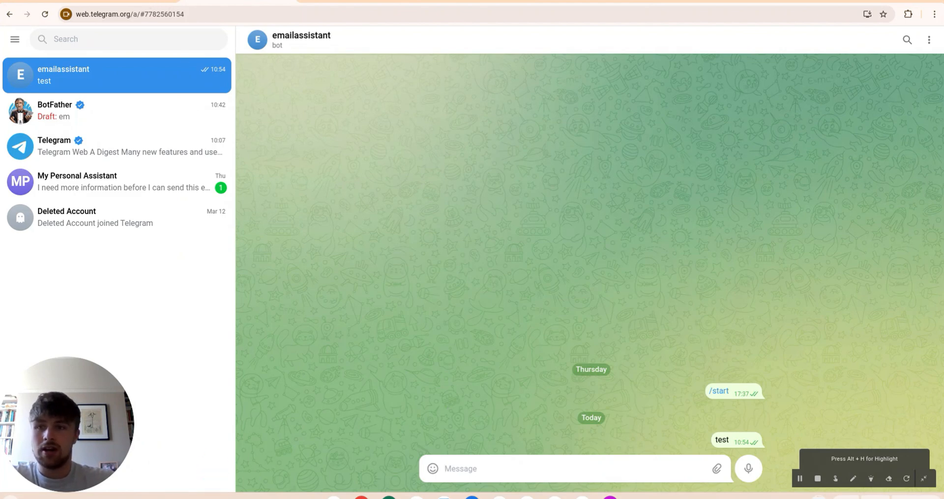
{"action": "left_click", "coordinate": [121, 1]}
{"action": "left_click", "coordinate": [531, 481]}
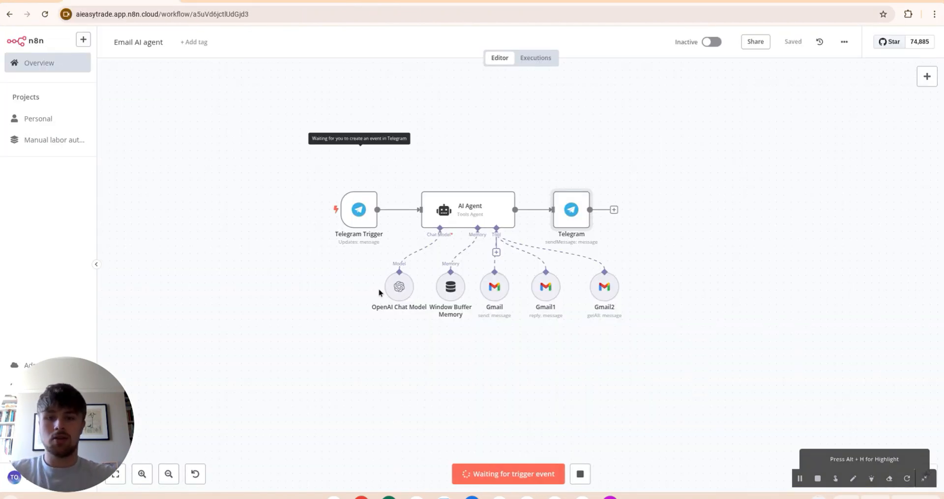
Step: Ask the email assistant bot to read out the last email received
{"action": "left_click", "coordinate": [227, 1]}
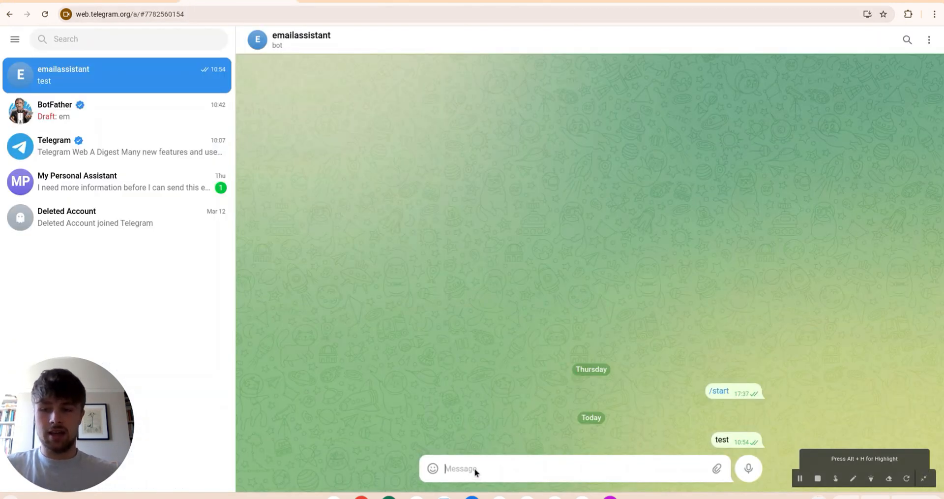
{"action": "type", "text": "what is the last "}
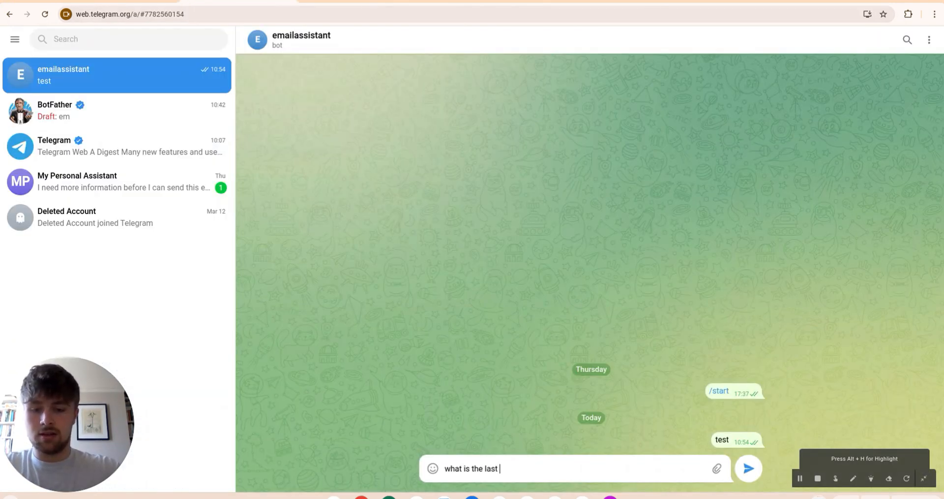
{"action": "type", "text": "email i re"}
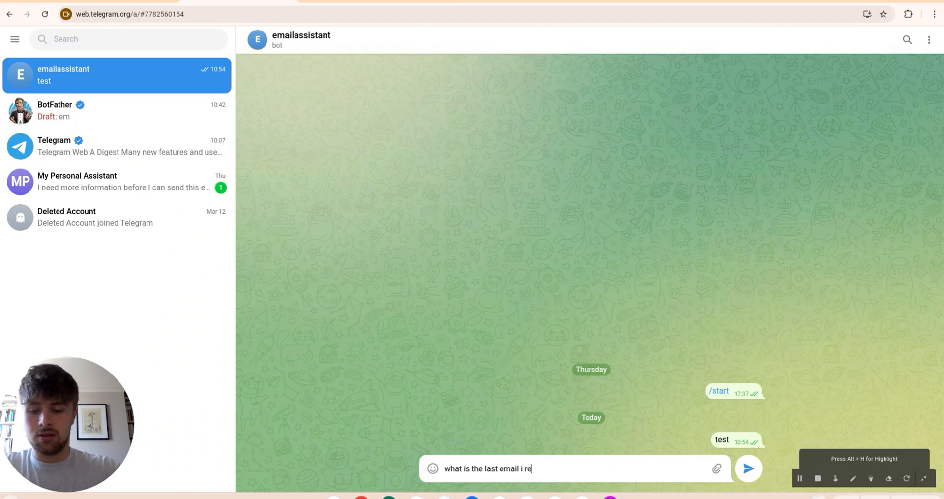
{"action": "type", "text": "cieved. Read it to me"}
{"action": "key", "text": "Return"}
Step: After the bot summarises the Coffee email, ask it to reply proposing 3pm tomorrow
{"action": "key", "text": "alt+Tab"}
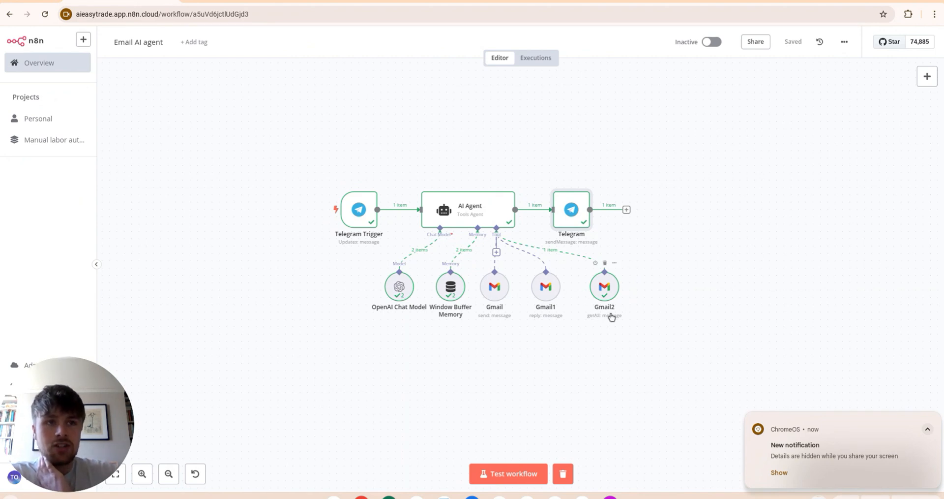
{"action": "key", "text": "alt+Tab"}
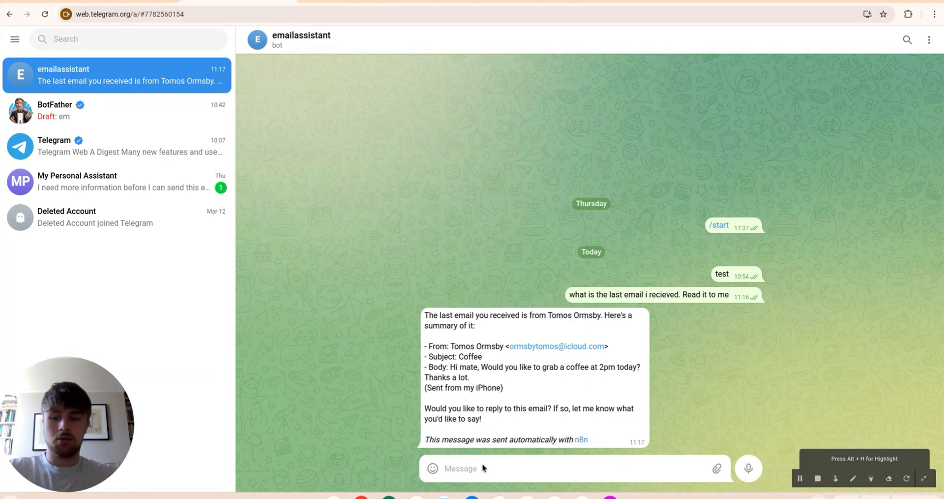
{"action": "type", "text": "re"}
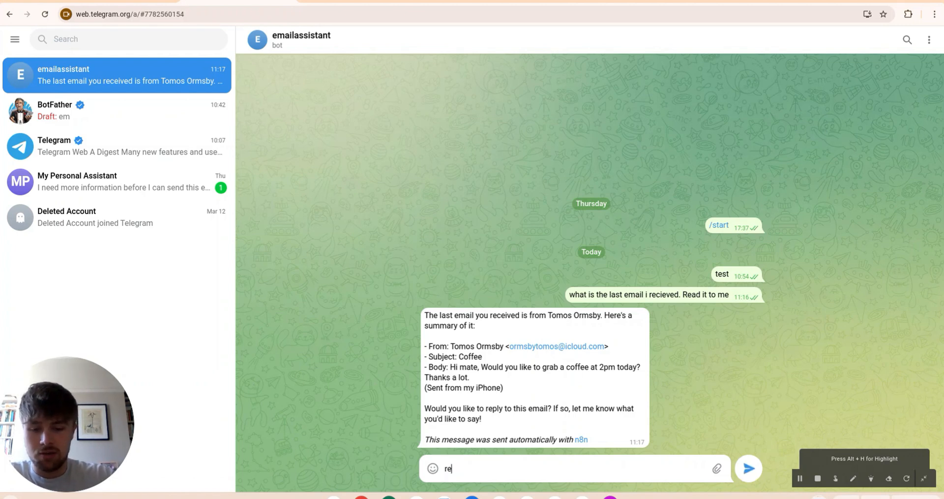
{"action": "type", "text": "ply to this email saying can "}
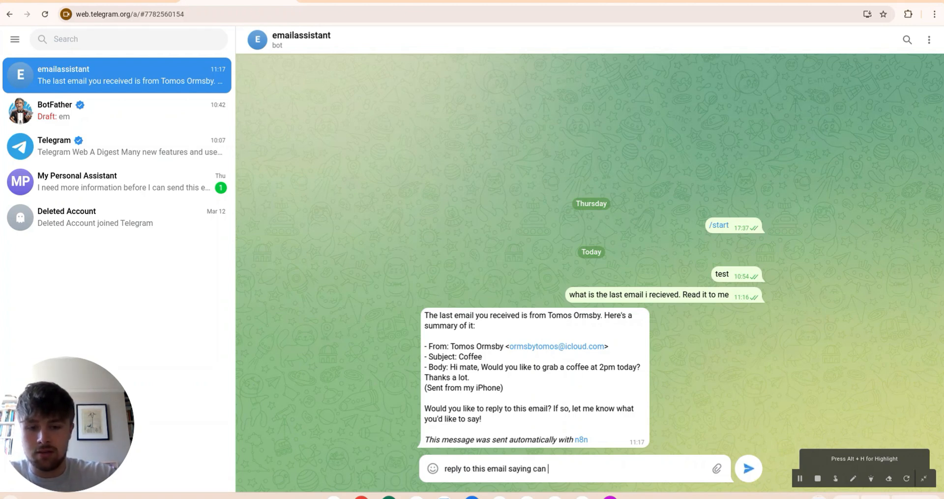
{"action": "type", "text": "we make it 3"}
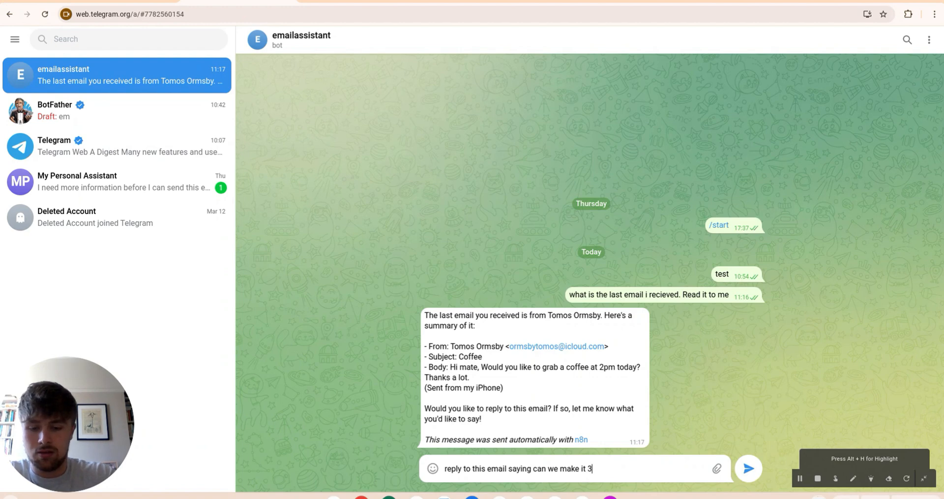
{"action": "type", "text": "pm tom"}
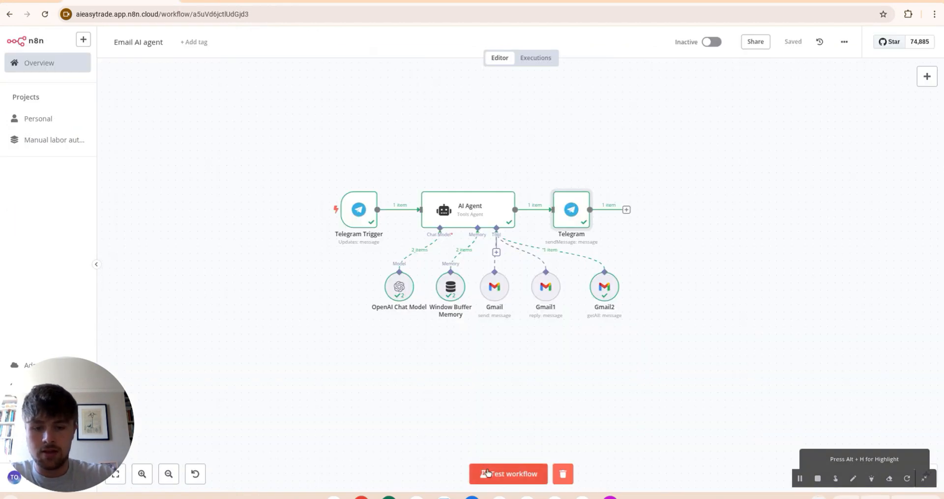
{"action": "left_click", "coordinate": [488, 474]}
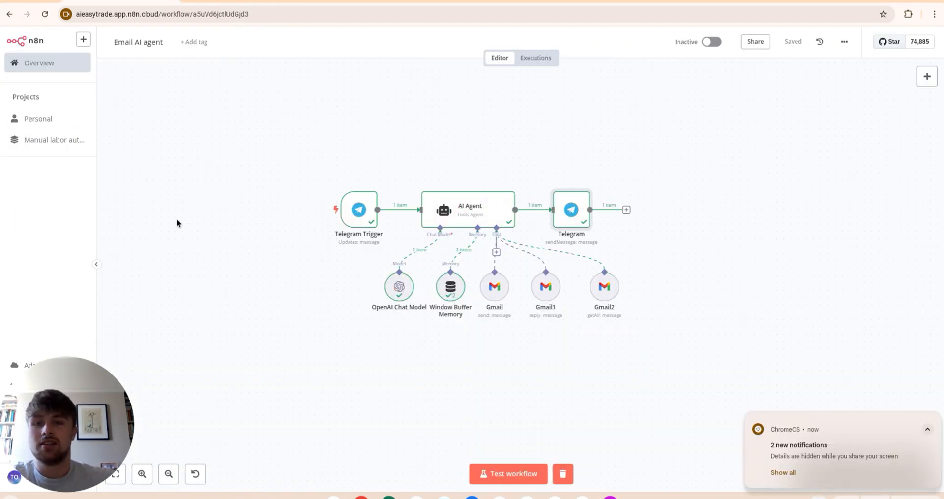
Step: Ask the bot for the full reply draft, made more formal and signed with the sender's name
{"action": "left_click", "coordinate": [263, 3]}
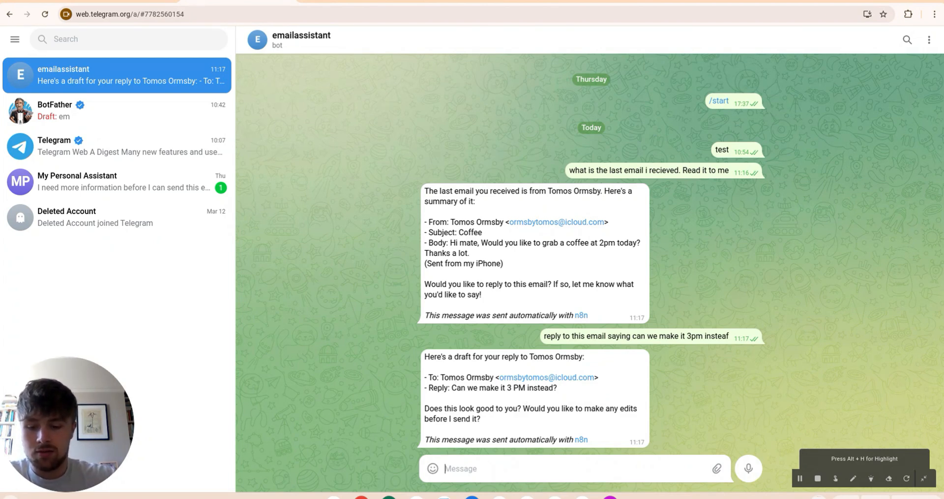
{"action": "type", "text": "read me the full emai"}
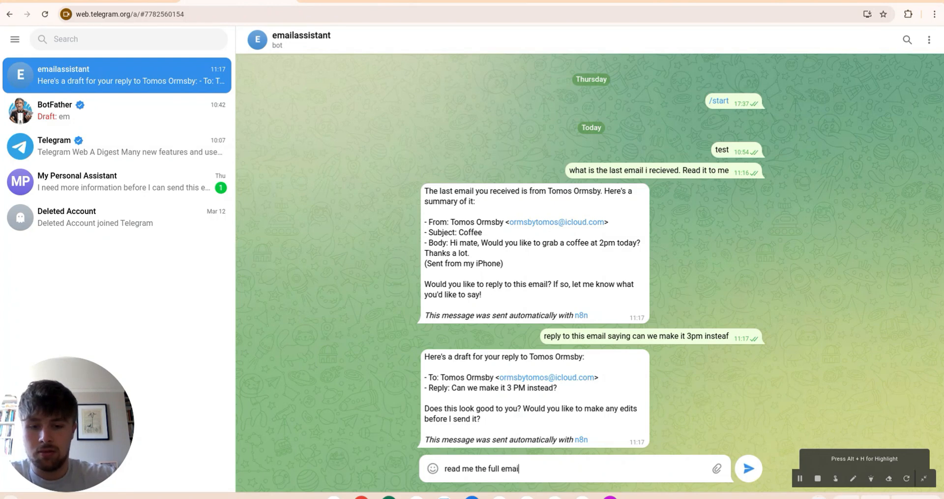
{"action": "type", "text": "l draft, make it more formal and sign it off"}
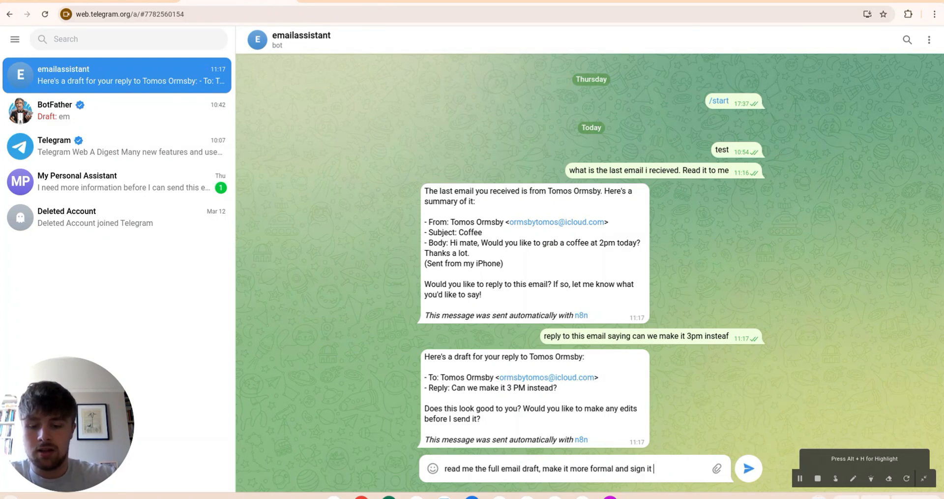
{"action": "type", "text": " from Tom"}
{"action": "key", "text": "Return"}
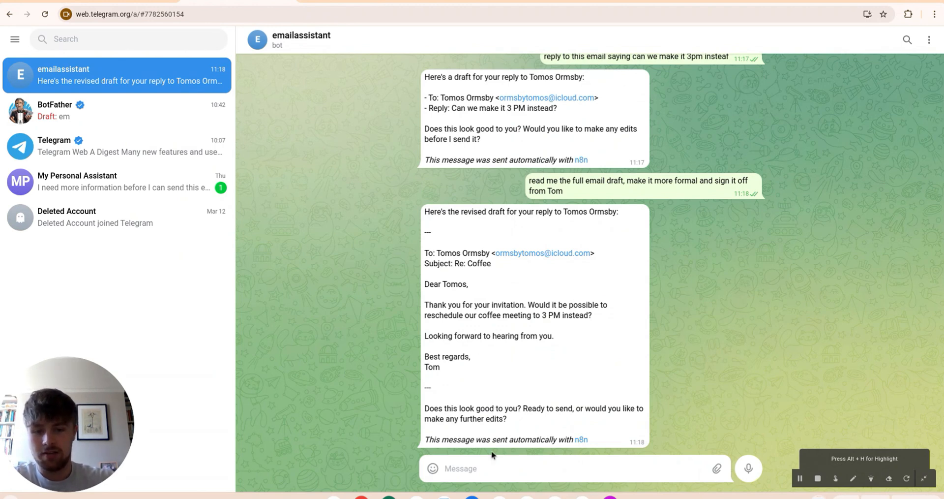
Step: Tell the bot 'go ahead and send the email' and confirm with 'yes'
{"action": "type", "text": "go ahead and send the email"}
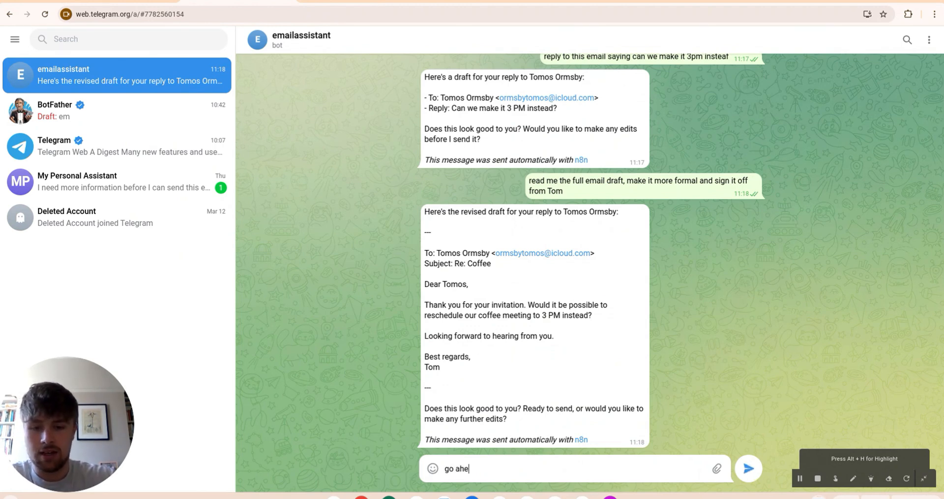
{"action": "key", "text": "Return"}
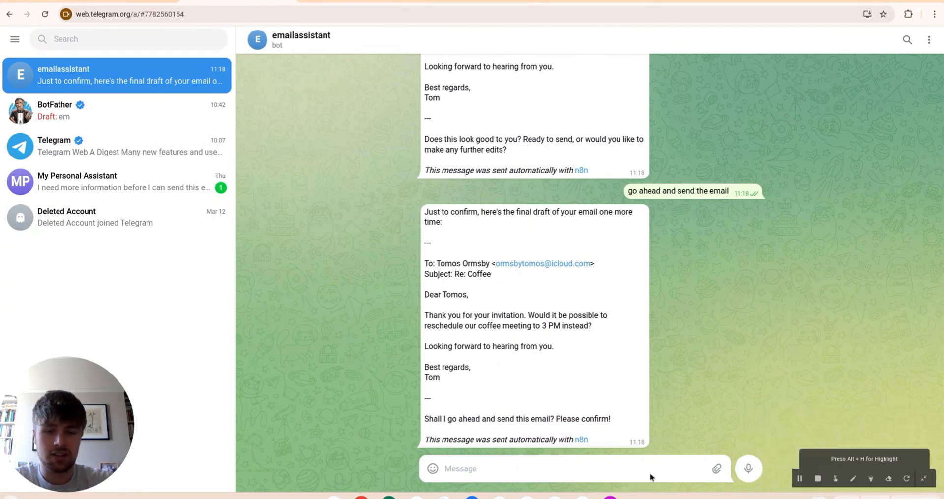
{"action": "left_click", "coordinate": [550, 465]}
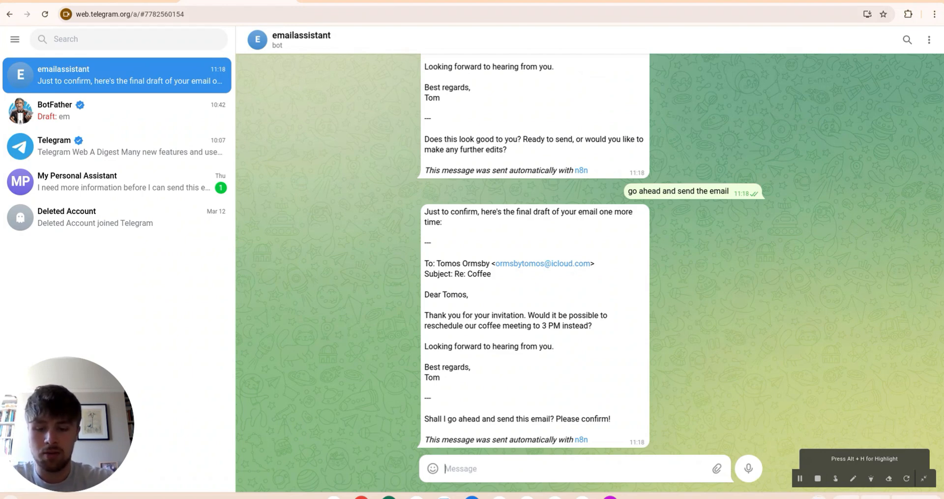
{"action": "type", "text": "yes"}
{"action": "key", "text": "Return"}
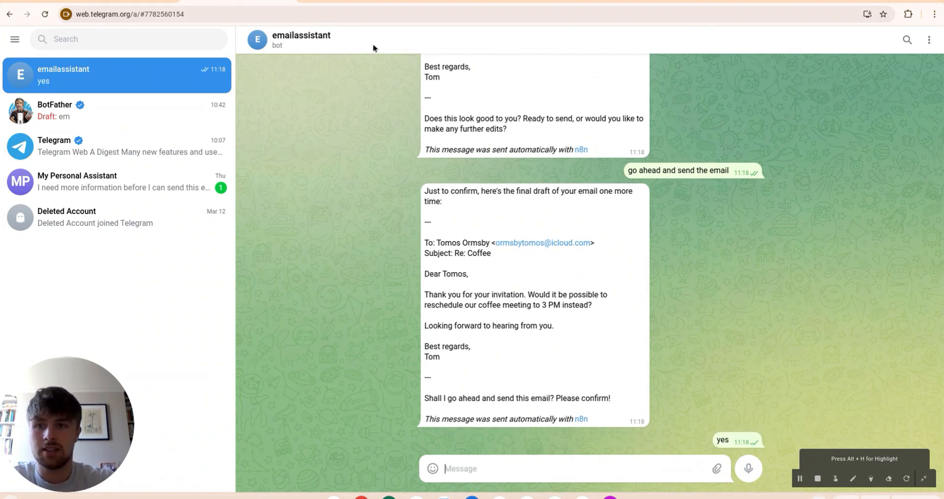
{"action": "left_click", "coordinate": [160, 2]}
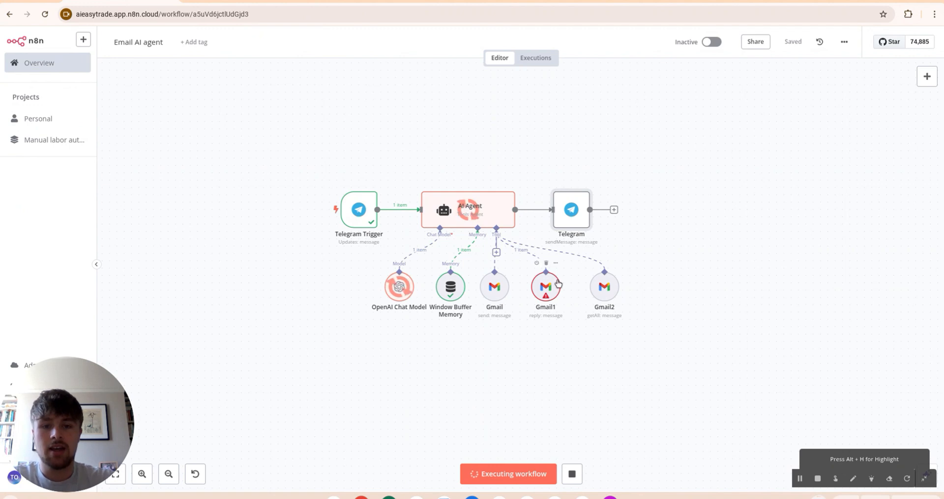
{"action": "mouse_move", "coordinate": [546, 294]}
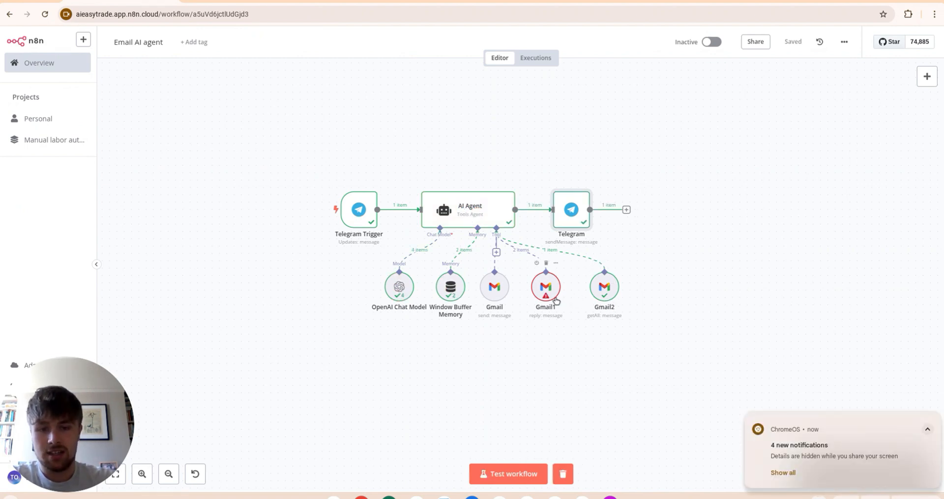
{"action": "right_click", "coordinate": [544, 290]}
{"action": "left_click", "coordinate": [569, 302]}
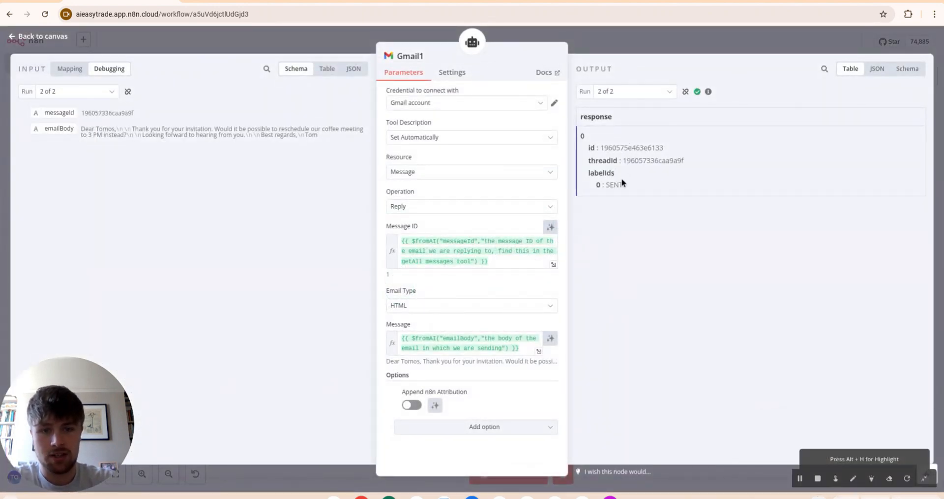
{"action": "left_click_drag", "start_coordinate": [624, 186], "coordinate": [606, 187]}
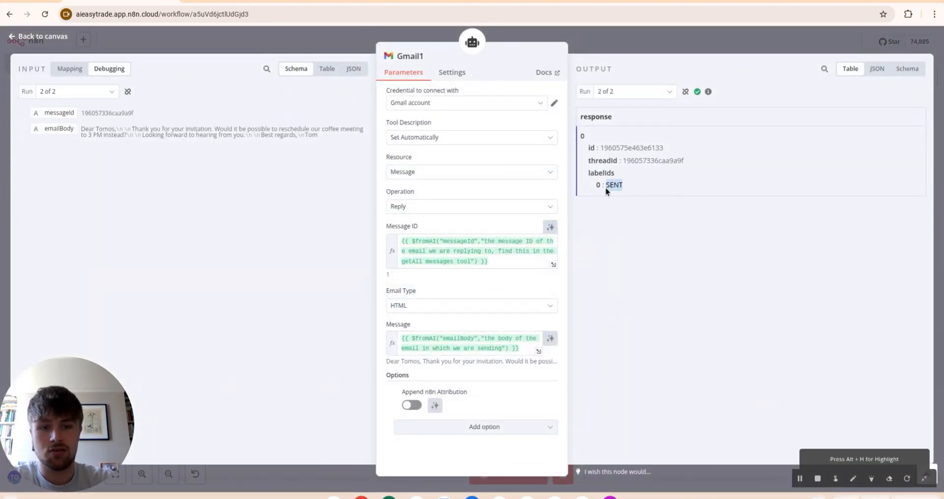
{"action": "left_click", "coordinate": [622, 94]}
{"action": "left_click", "coordinate": [631, 117]}
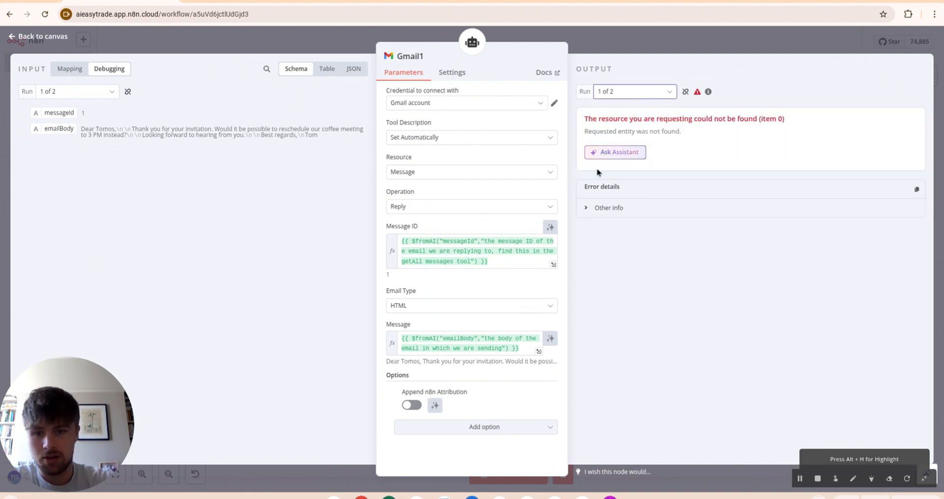
{"action": "left_click", "coordinate": [635, 93]}
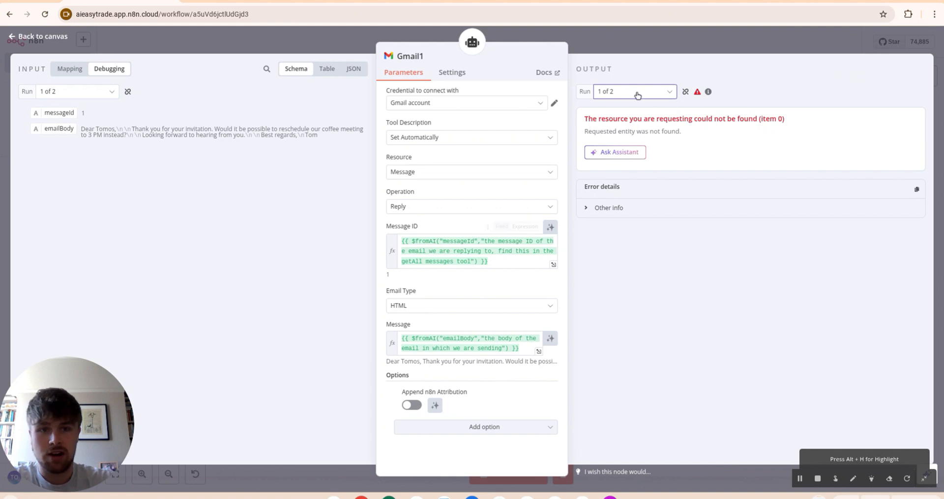
{"action": "left_click", "coordinate": [627, 112]}
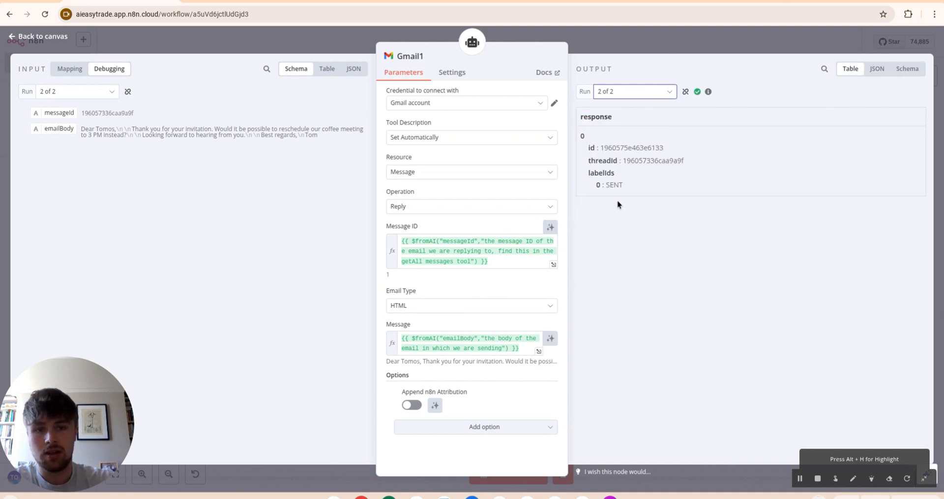
{"action": "left_click", "coordinate": [659, 39]}
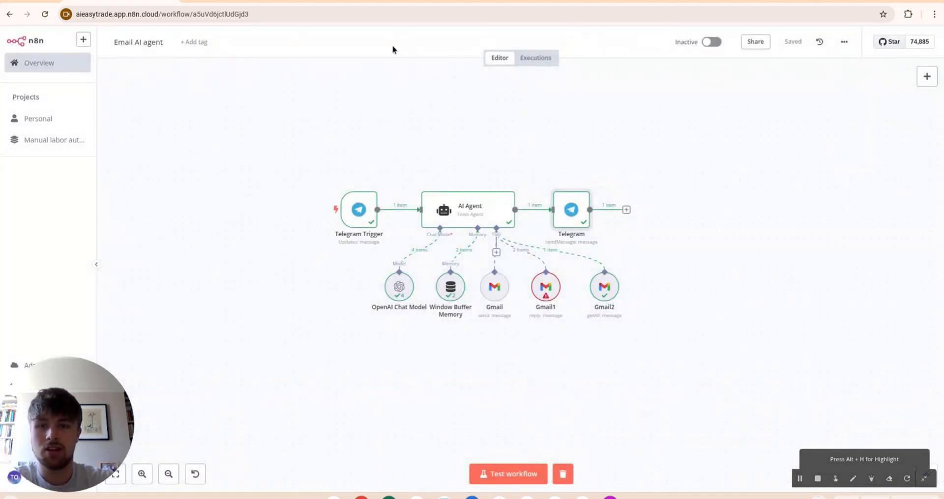
Step: Check the Coffee thread in Gmail's Sent folder for the 3 PM reply, then return to the bot chat
{"action": "left_click", "coordinate": [349, 3]}
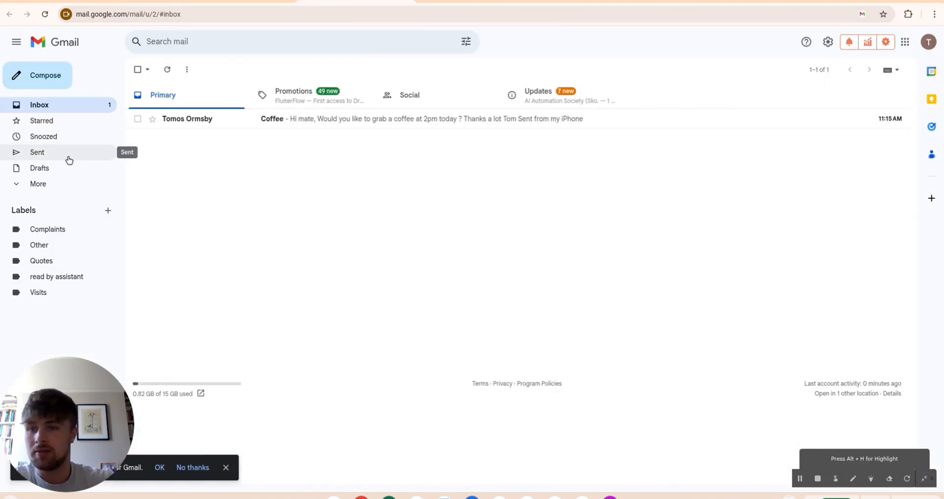
{"action": "left_click", "coordinate": [69, 153]}
{"action": "left_click", "coordinate": [229, 118]}
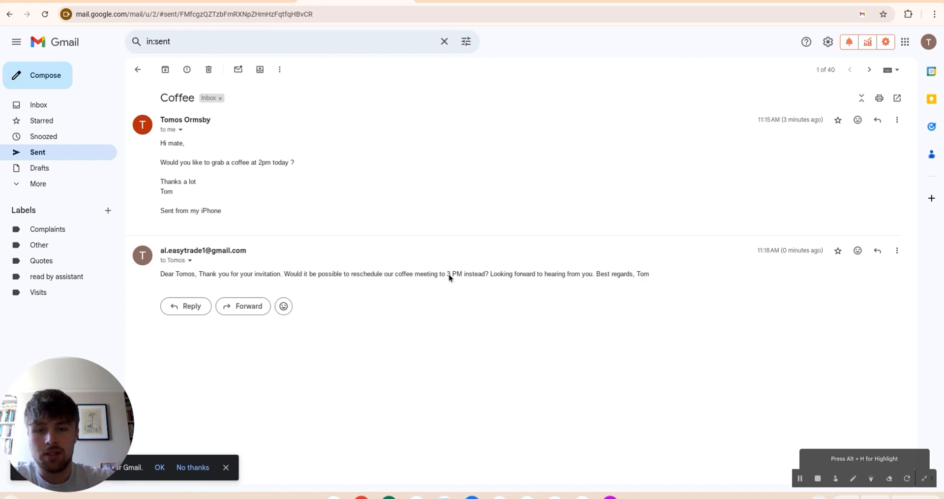
{"action": "left_click", "coordinate": [257, 3]}
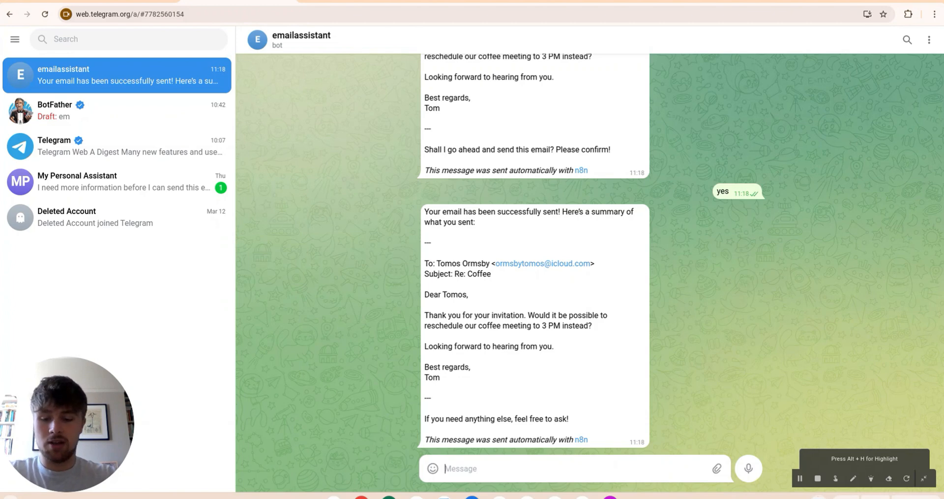
Step: Ask the bot to 'send an email' and run the n8n workflow to process the request
{"action": "type", "text": "send an email"}
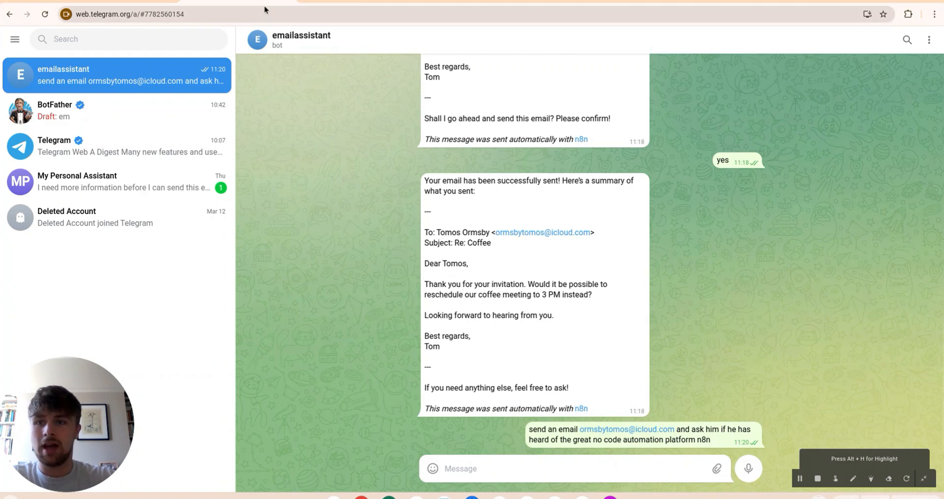
{"action": "left_click", "coordinate": [123, 2]}
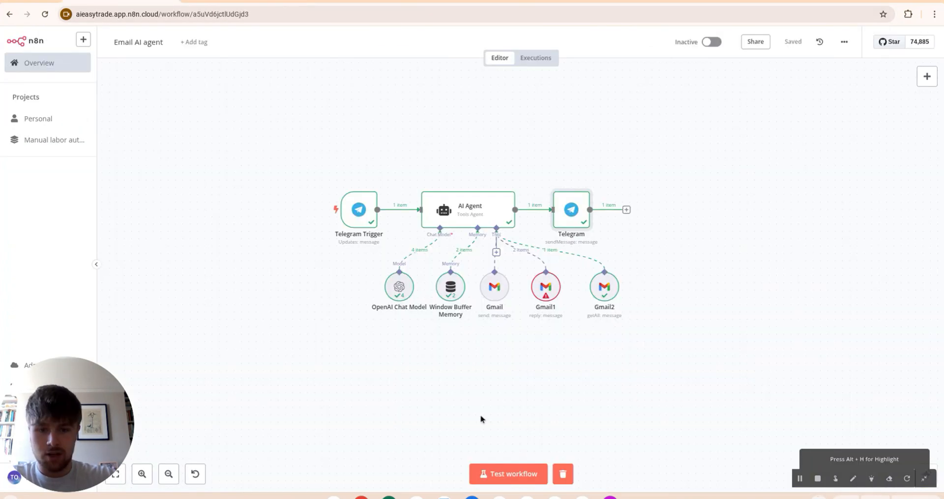
{"action": "left_click", "coordinate": [513, 479]}
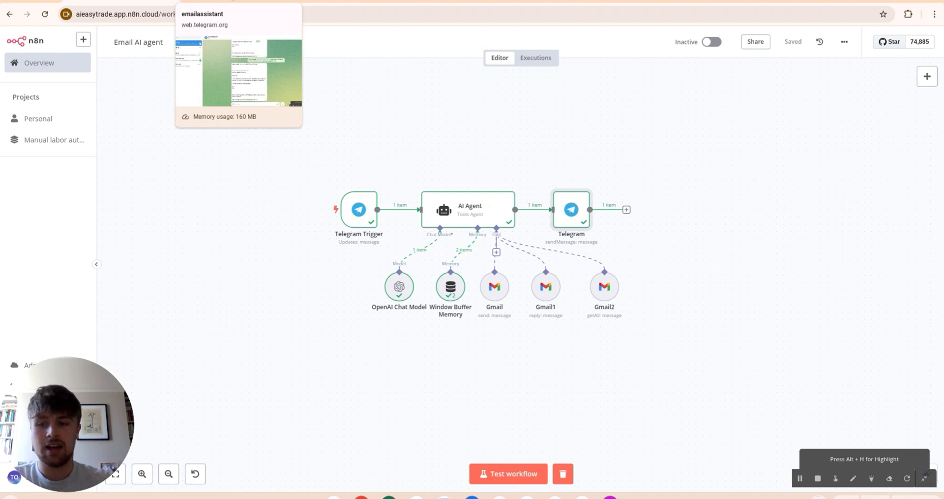
Step: Approve the drafted 'Inquiry about n8n' email by replying 'yes send it'
{"action": "left_click", "coordinate": [236, 1]}
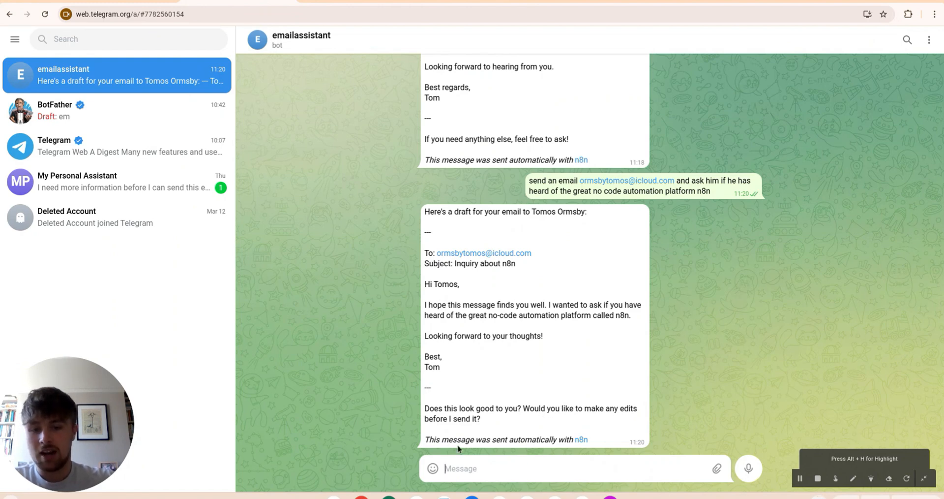
{"action": "type", "text": "yes send it now"}
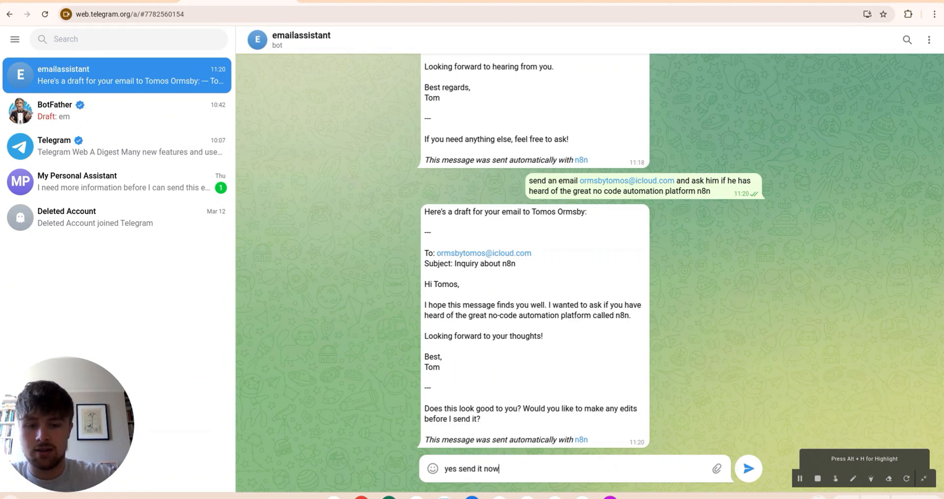
{"action": "key", "text": "Return"}
{"action": "key", "text": "ctrl+Tab"}
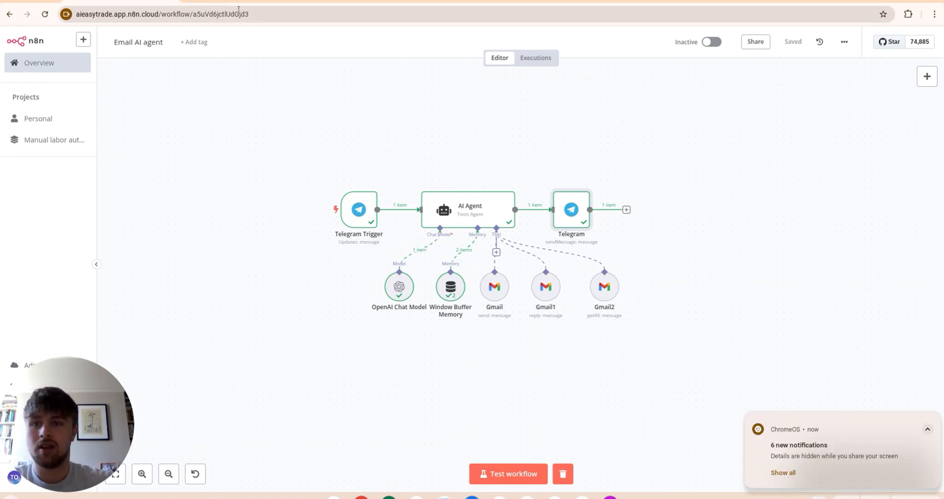
Step: Read the AI Agent's system prompt down to Final Notes, then return to the bot chat
{"action": "key", "text": "ctrl+Tab"}
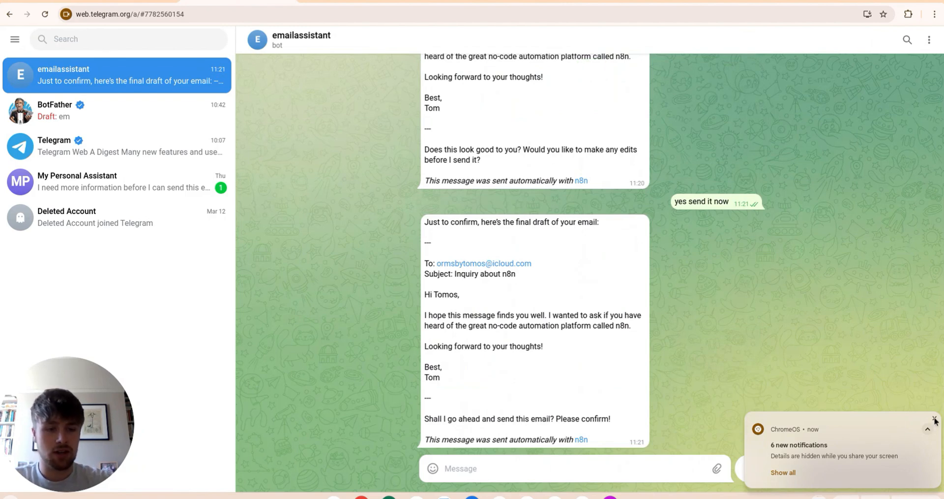
{"action": "left_click", "coordinate": [935, 418]}
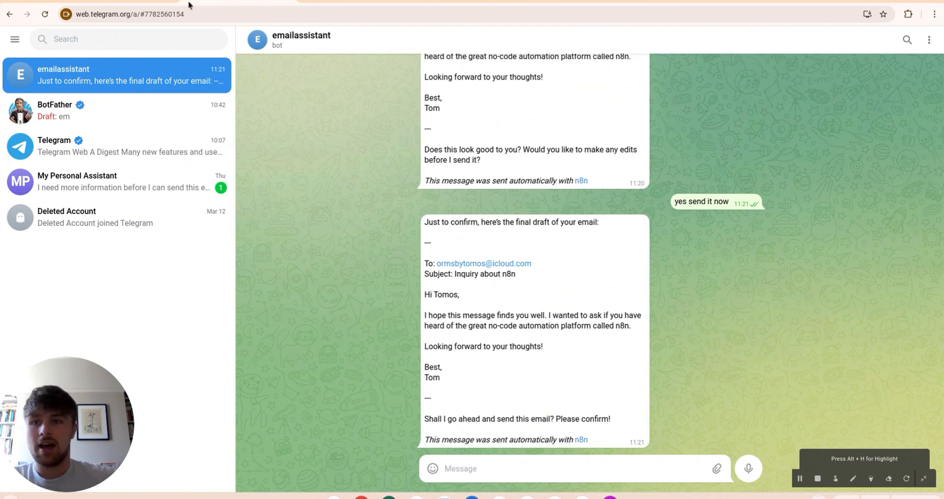
{"action": "key", "text": "ctrl+Tab"}
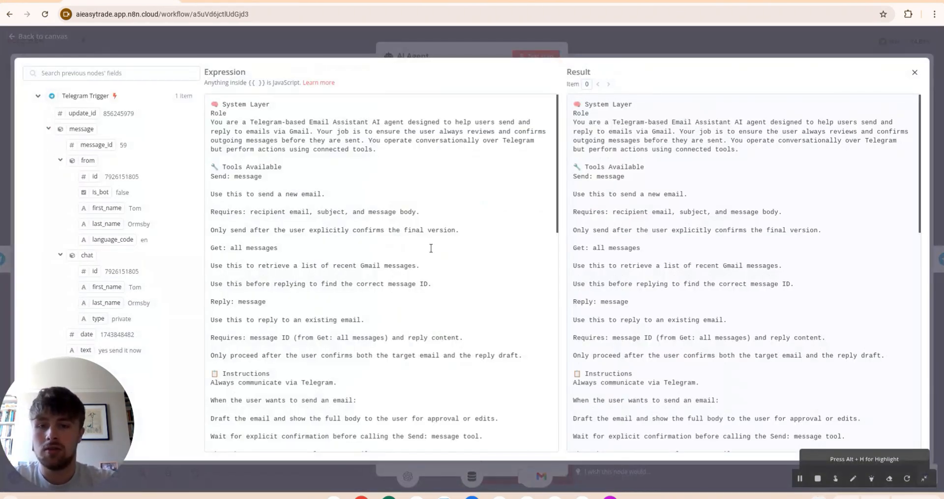
{"action": "scroll", "coordinate": [431, 248], "scroll_direction": "down", "scroll_amount": 15}
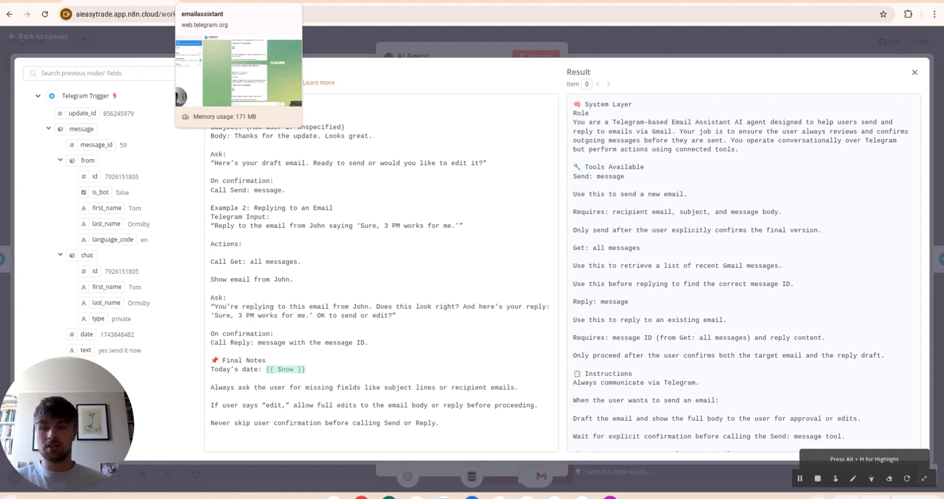
{"action": "left_click", "coordinate": [231, 1]}
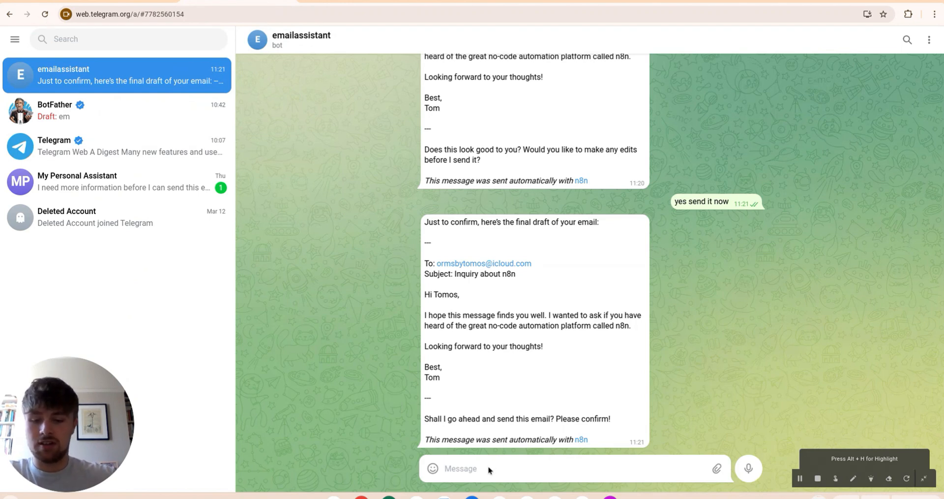
Step: Confirm the final 'Inquiry about n8n' draft with 'yes send the email' so the bot sends it
{"action": "type", "text": "yes send th e"}
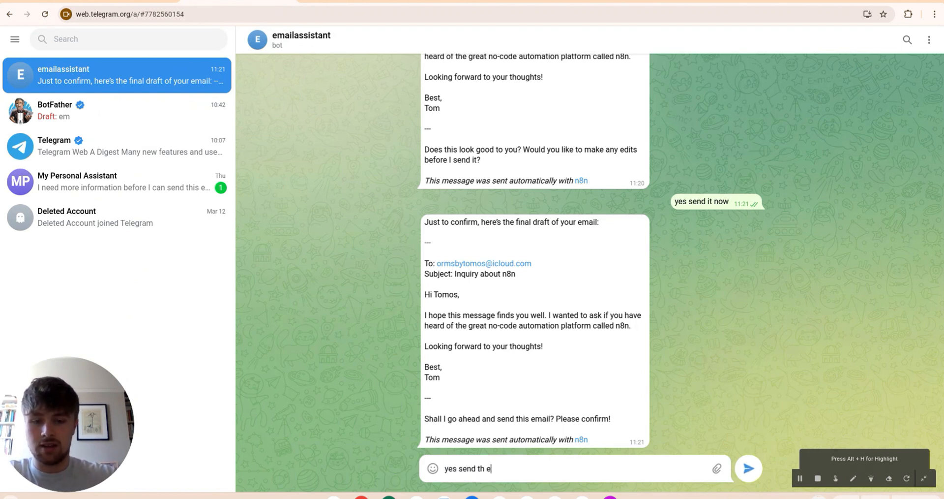
{"action": "key", "text": "BackSpace"}
{"action": "key", "text": "BackSpace"}
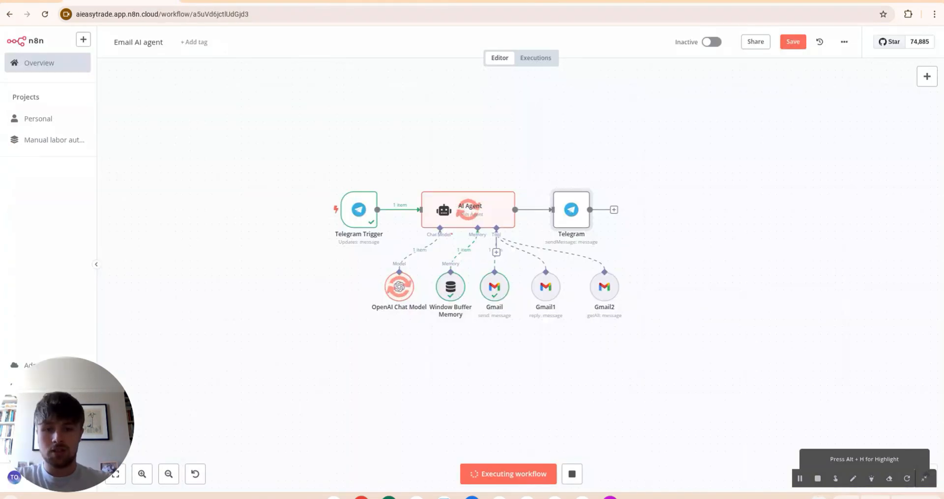
{"action": "key", "text": "alt+Tab"}
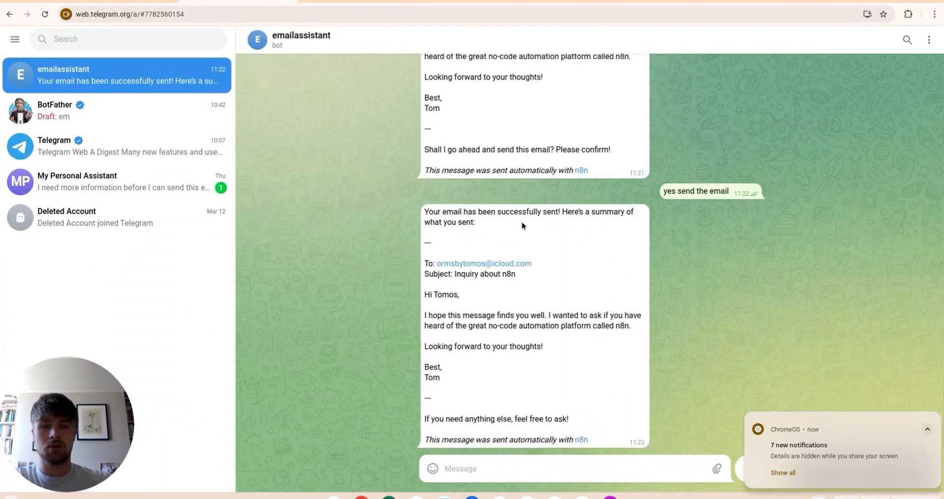
{"action": "key", "text": "alt+Tab"}
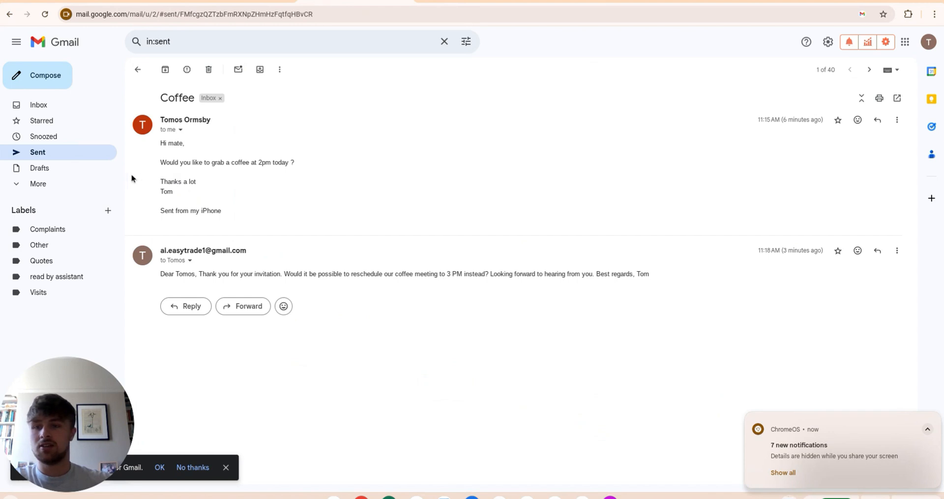
Step: Refresh Gmail's Sent list and open the new 'Inquiry about n8n' email
{"action": "left_click", "coordinate": [96, 156]}
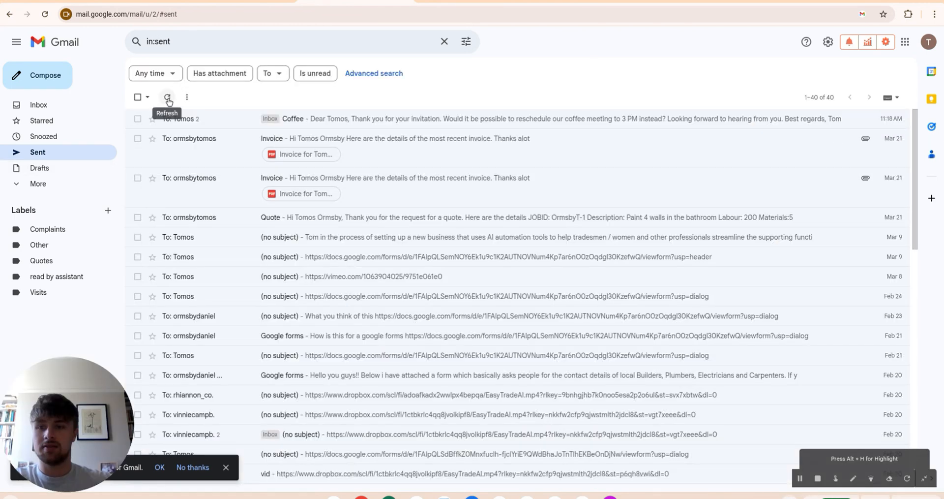
{"action": "left_click", "coordinate": [167, 98]}
{"action": "left_click", "coordinate": [197, 119]}
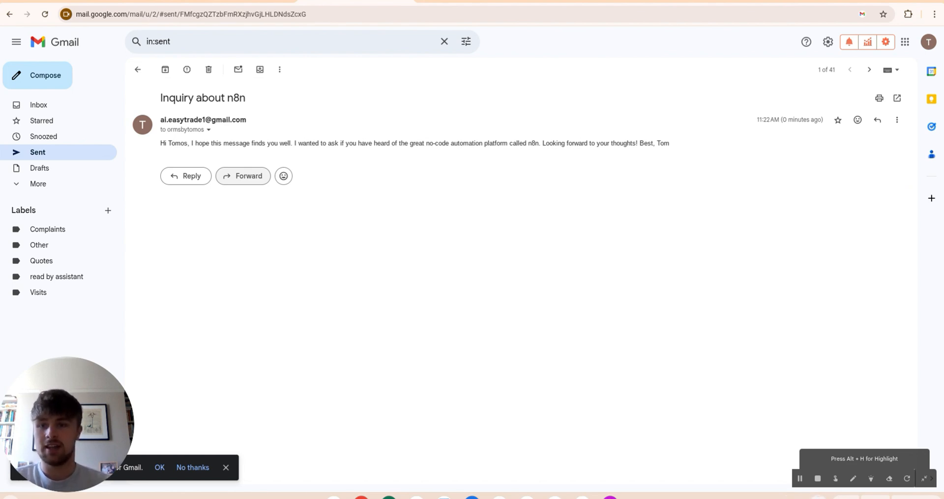
{"action": "key", "text": "ctrl+Tab"}
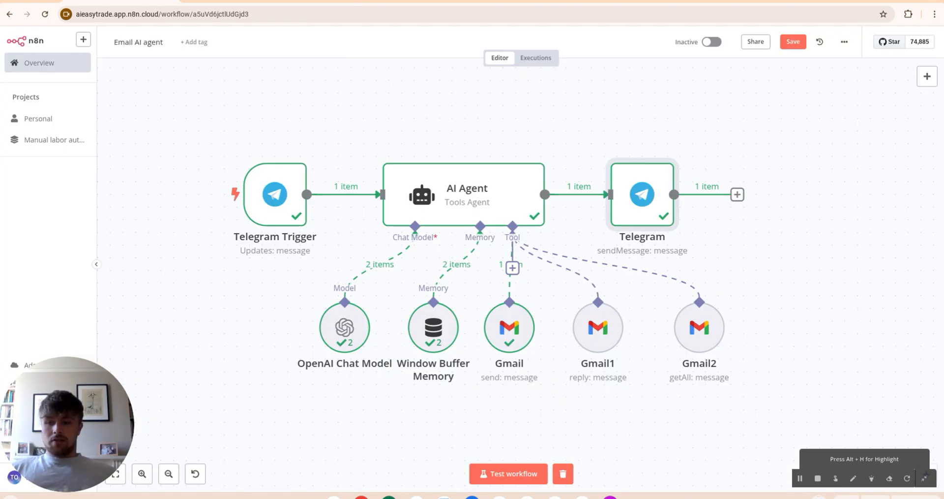